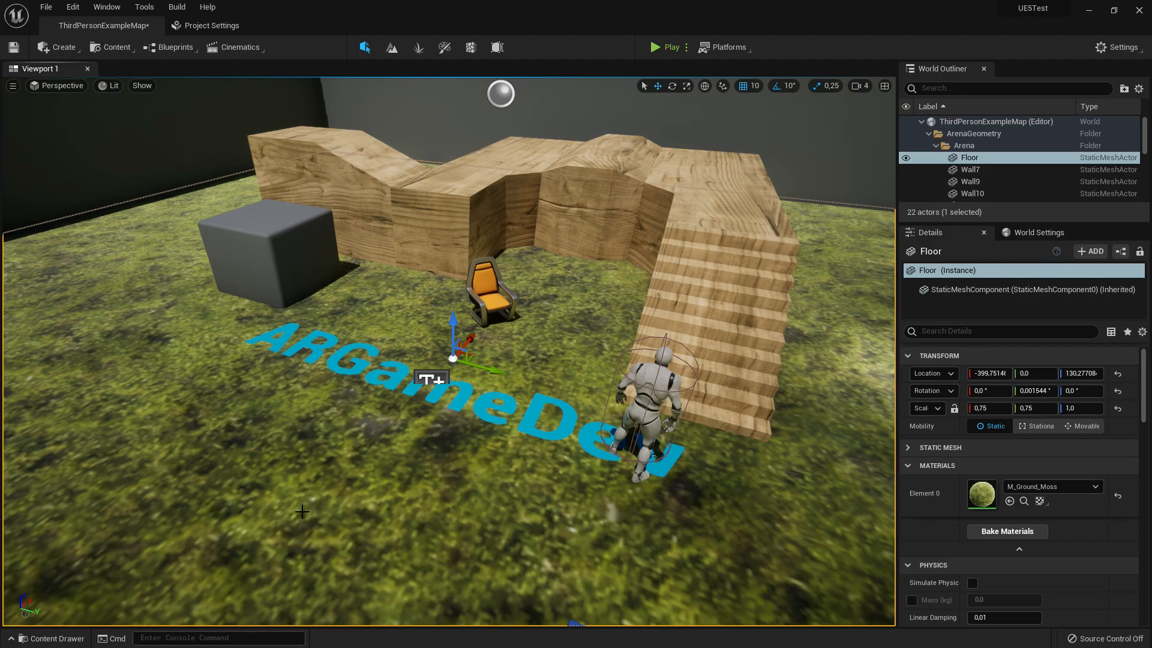
Create a folder named Material in the project's Content folder and open it
click(72, 640)
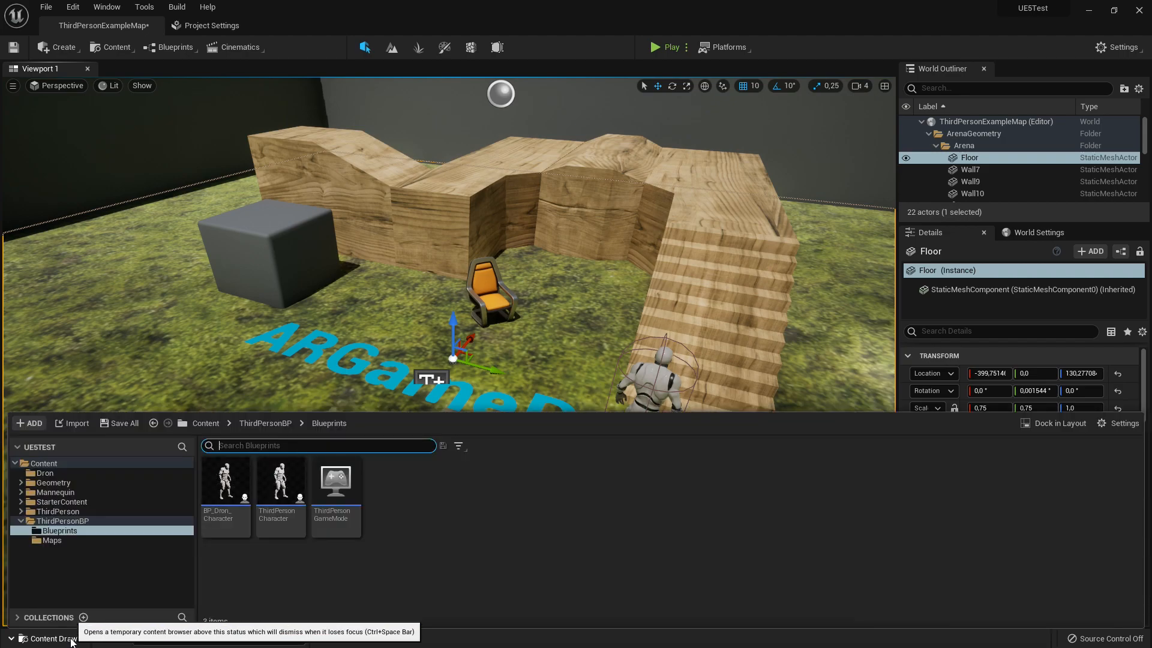
click(205, 423)
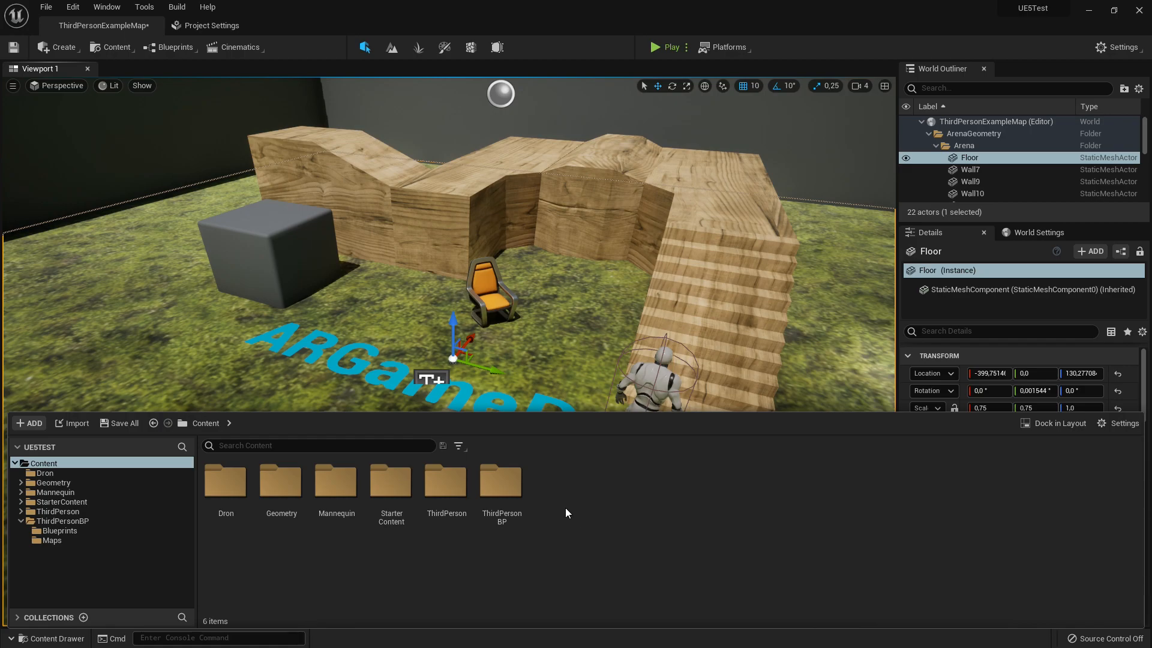
right_click(562, 487)
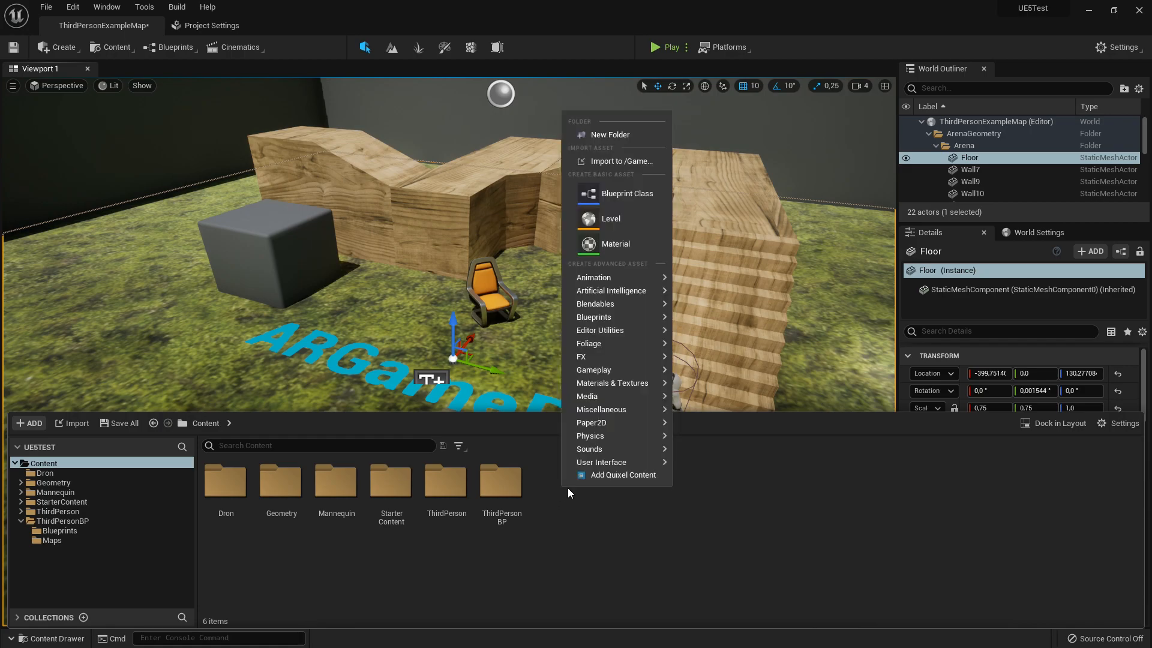
click(631, 136)
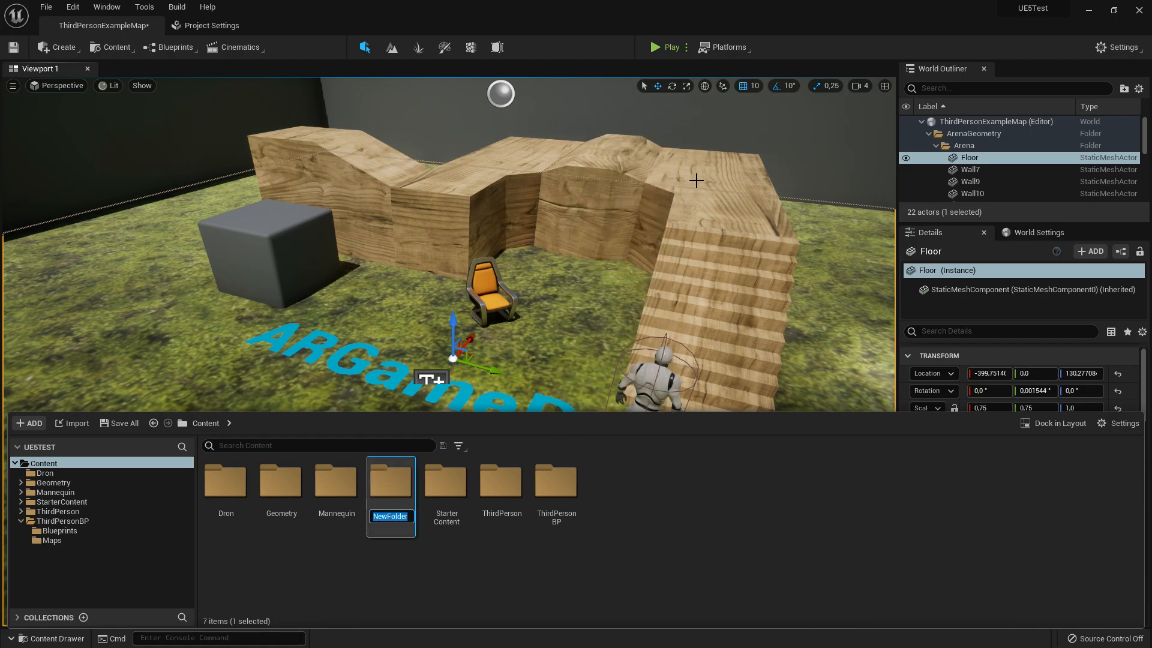
text(M)
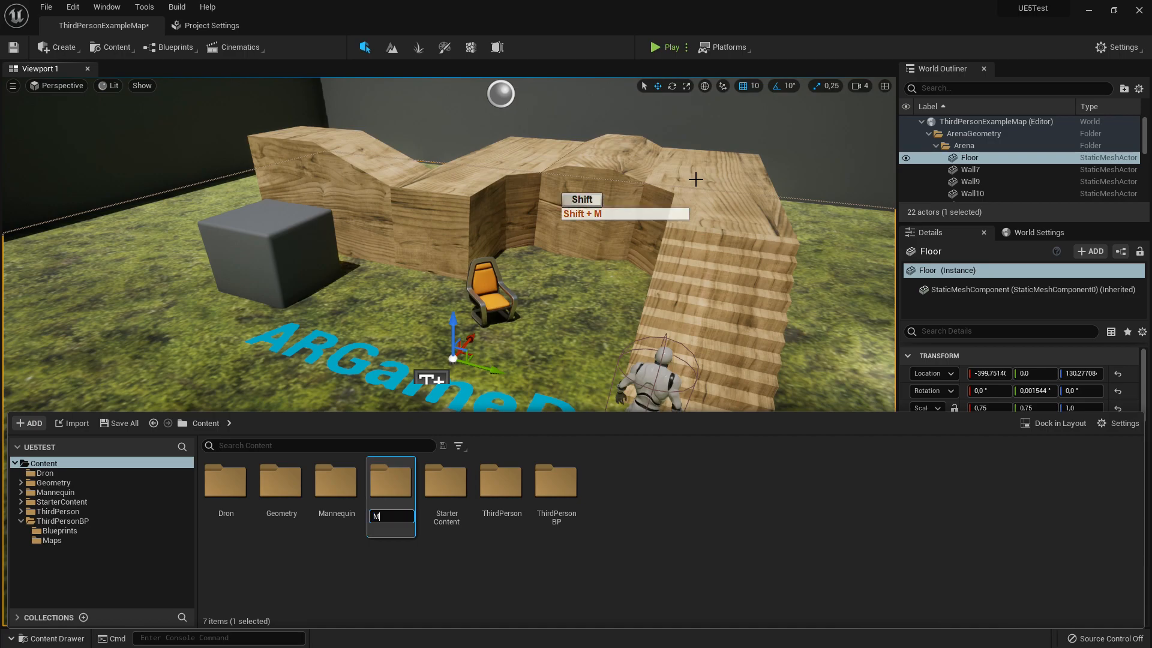
text(ateril)
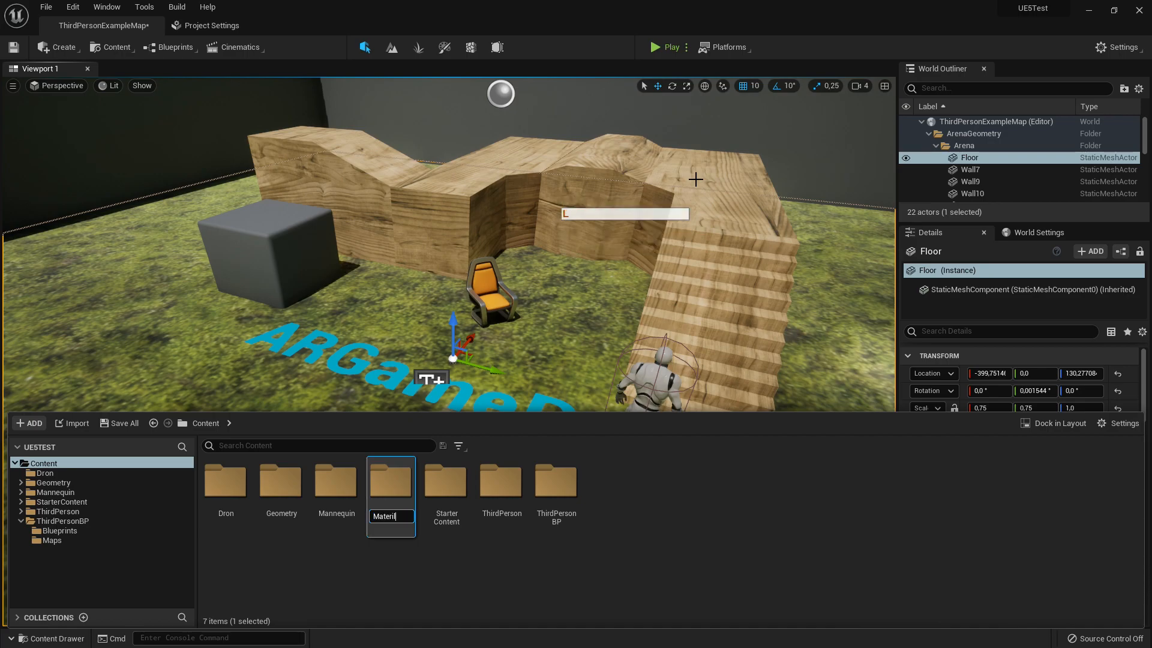
key(BackSpace)
text(al)
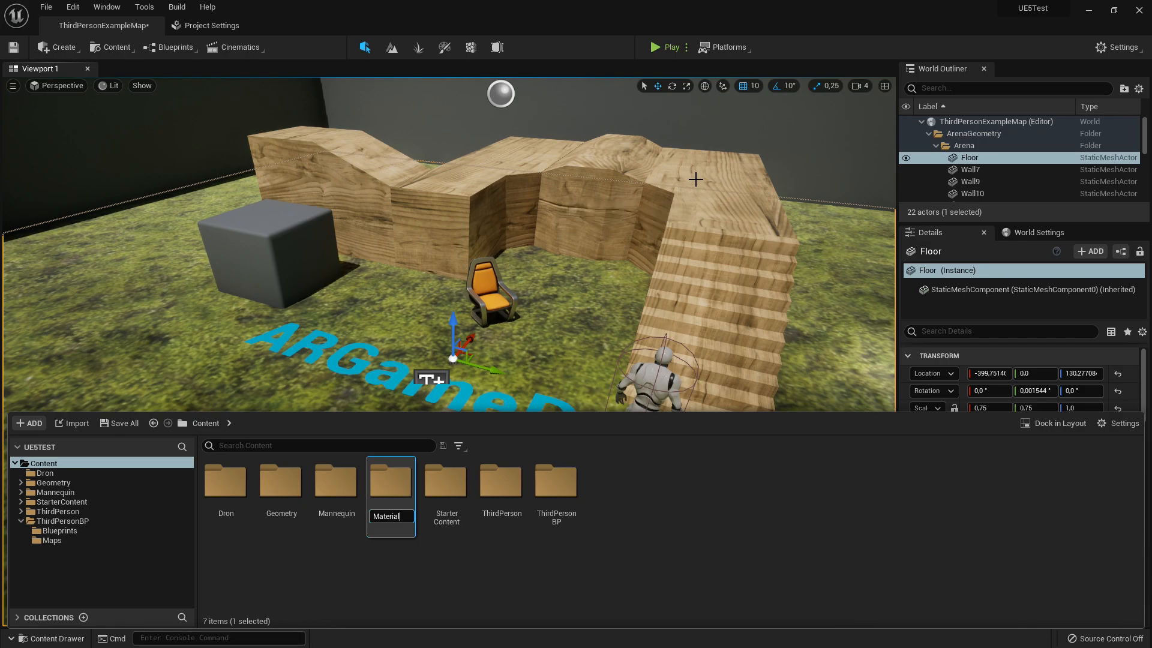
key(Return)
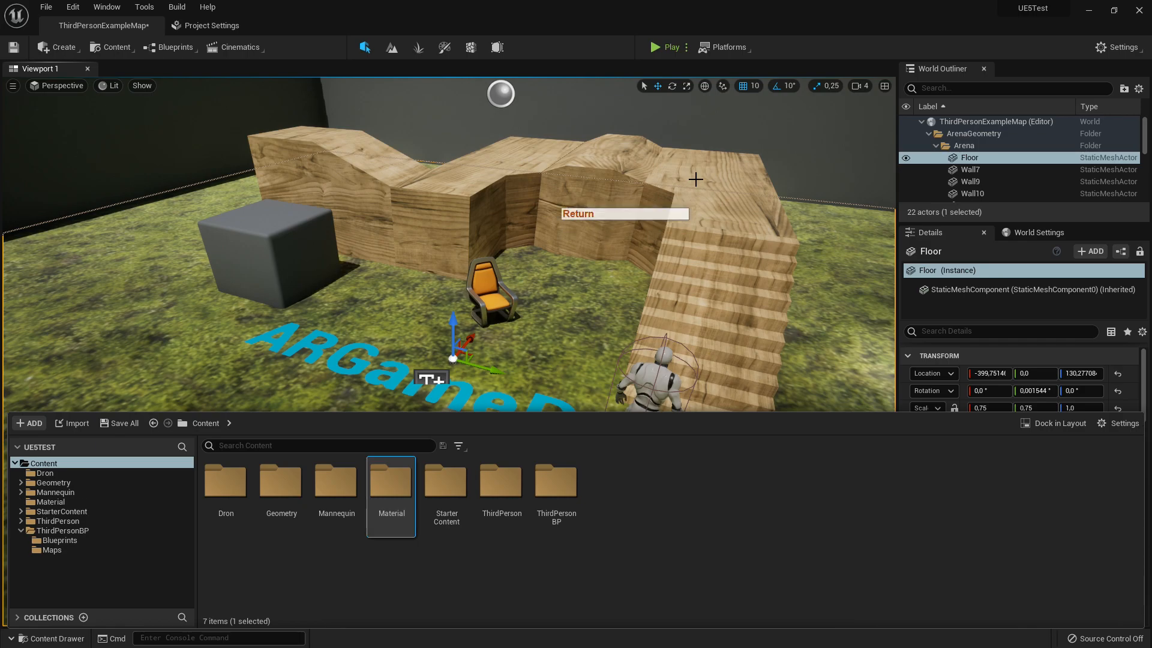
key(Return)
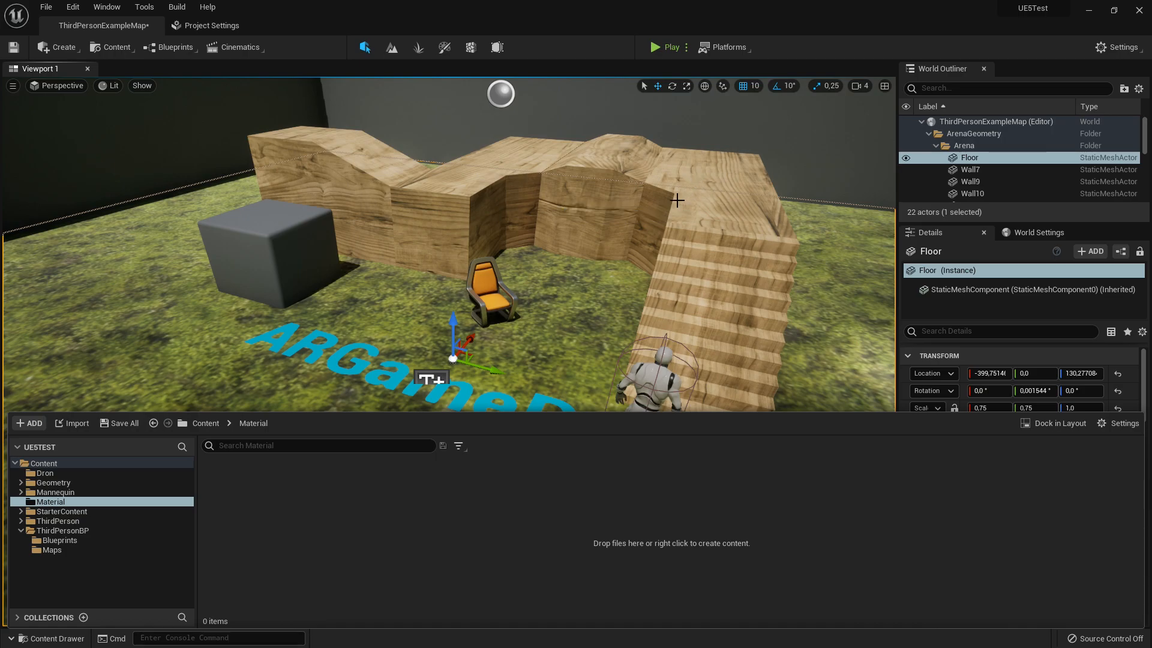
right_click(297, 495)
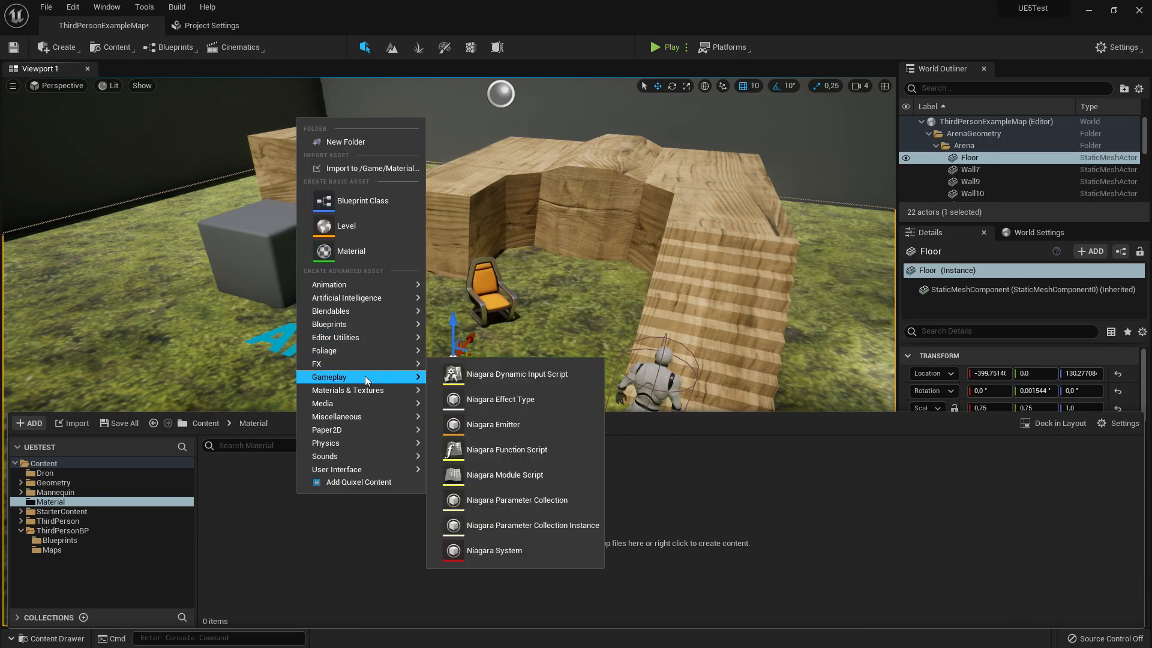
mouse_move(365, 391)
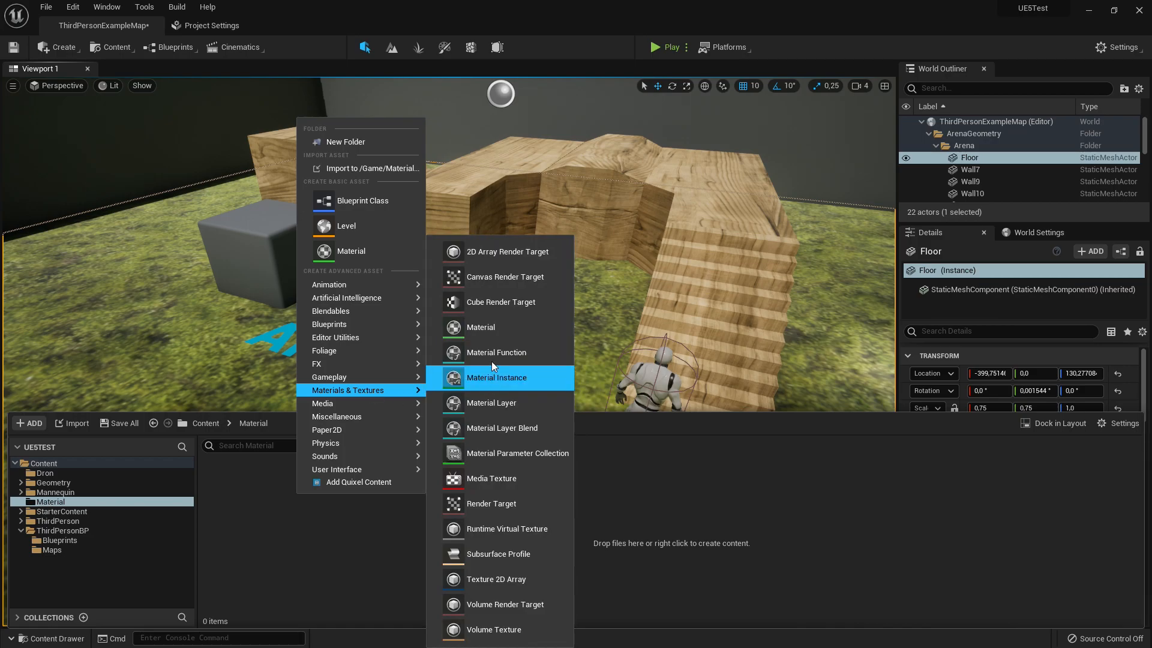
click(322, 523)
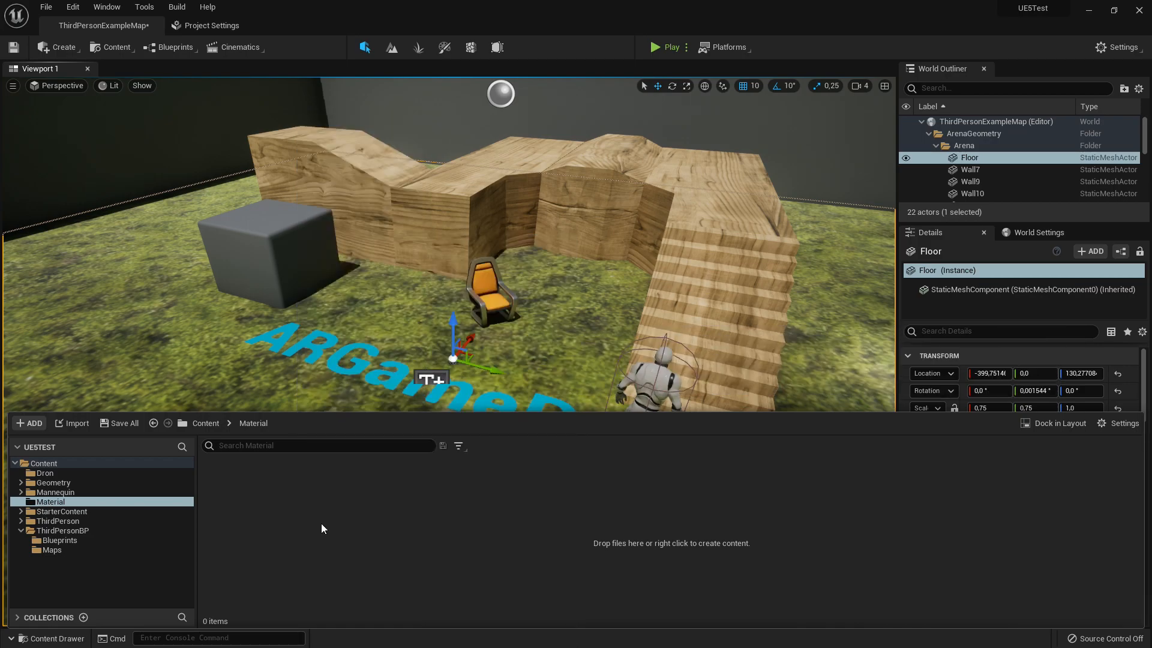
Create a new material named M_UE5 in the Material folder
right_click(246, 480)
click(319, 239)
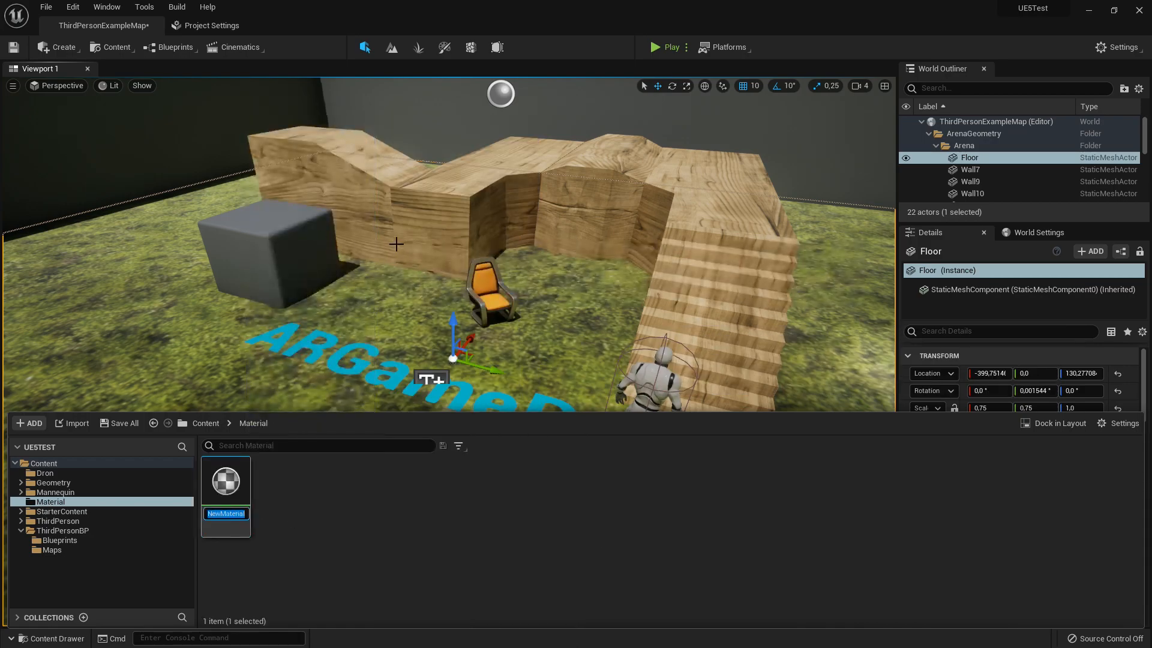
text(M)
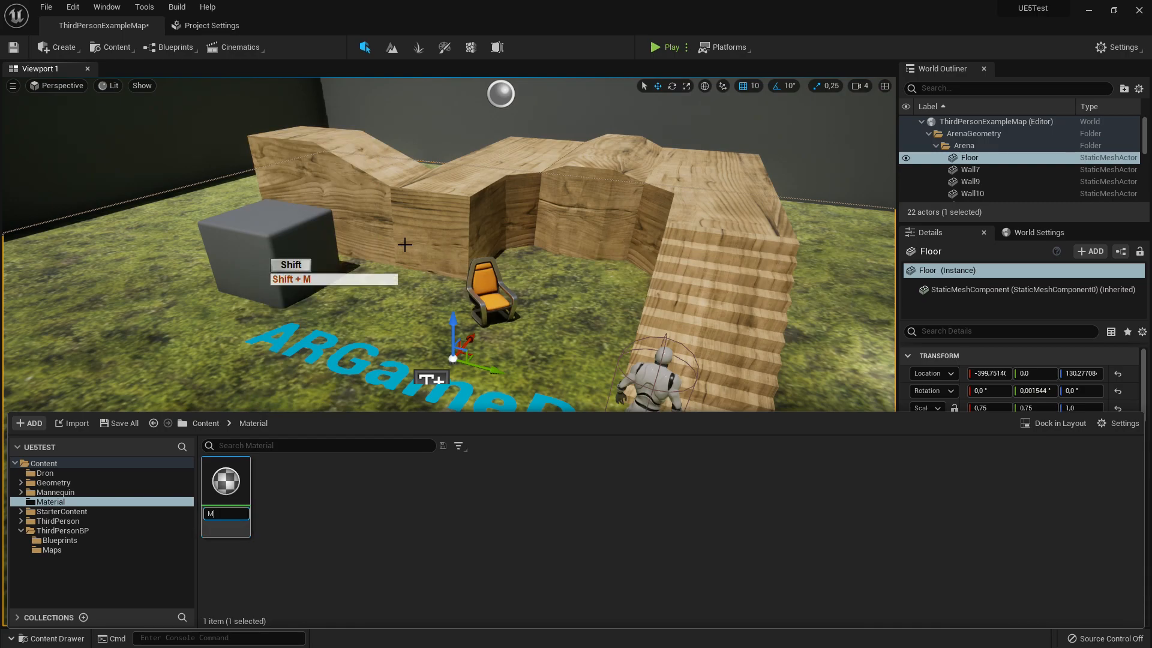
text(_UE%)
key(BackSpace)
text(5)
key(Return)
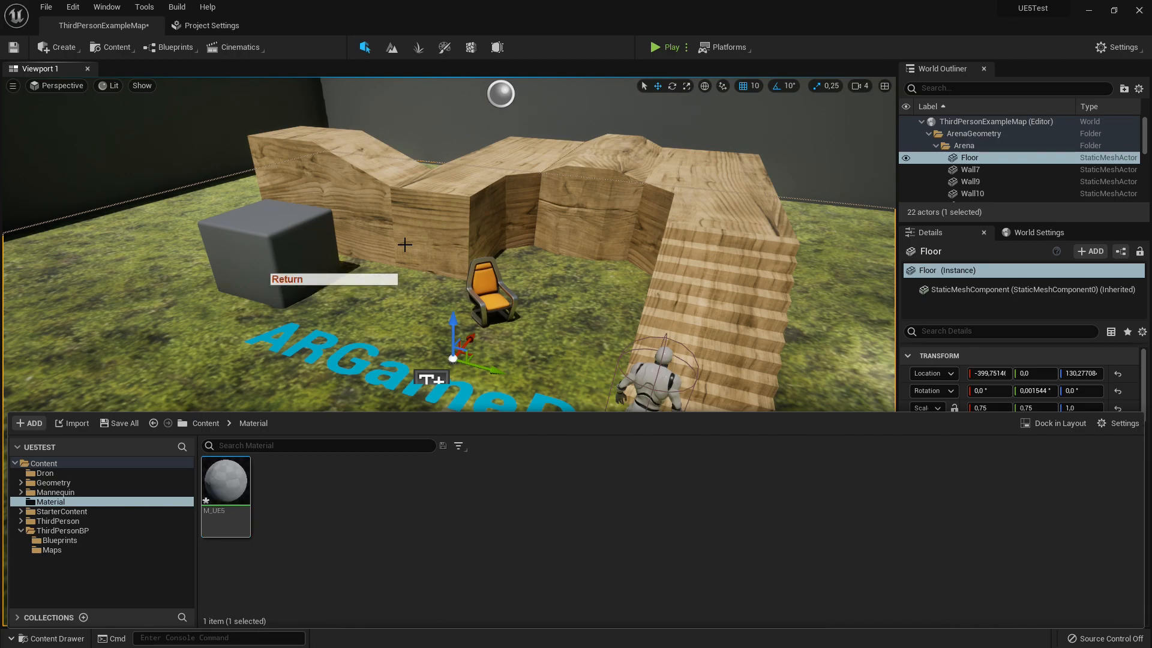
Open the M_UE5 material for editing and dock its editor window beside the level and project settings
double_click(237, 489)
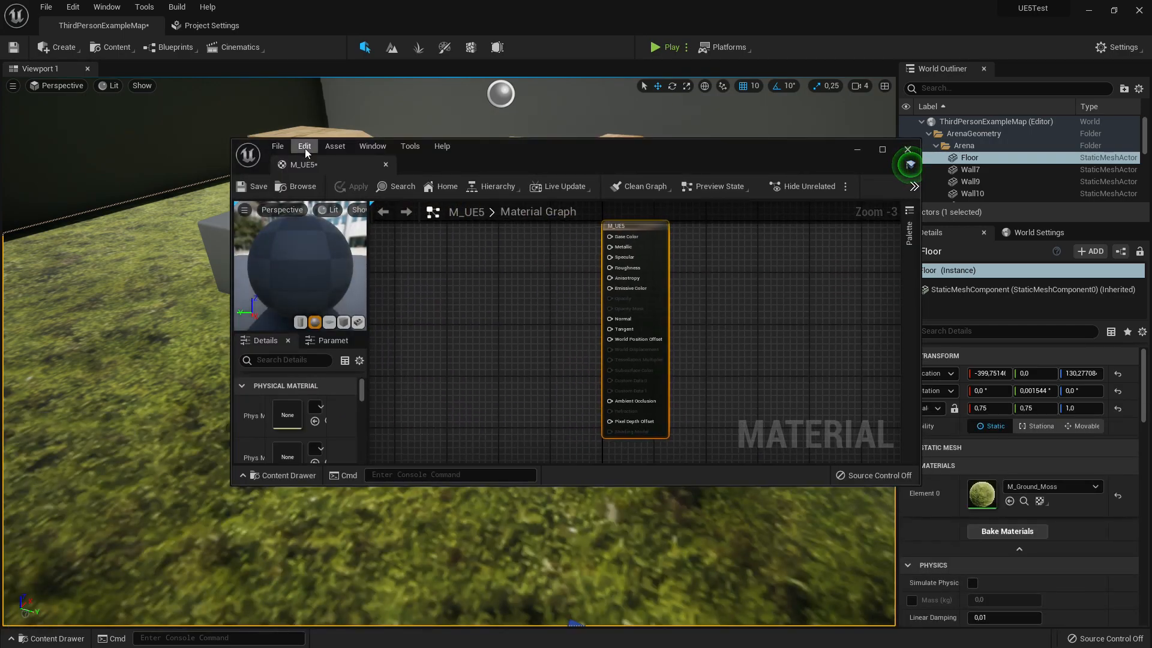
drag(312, 157, 302, 19)
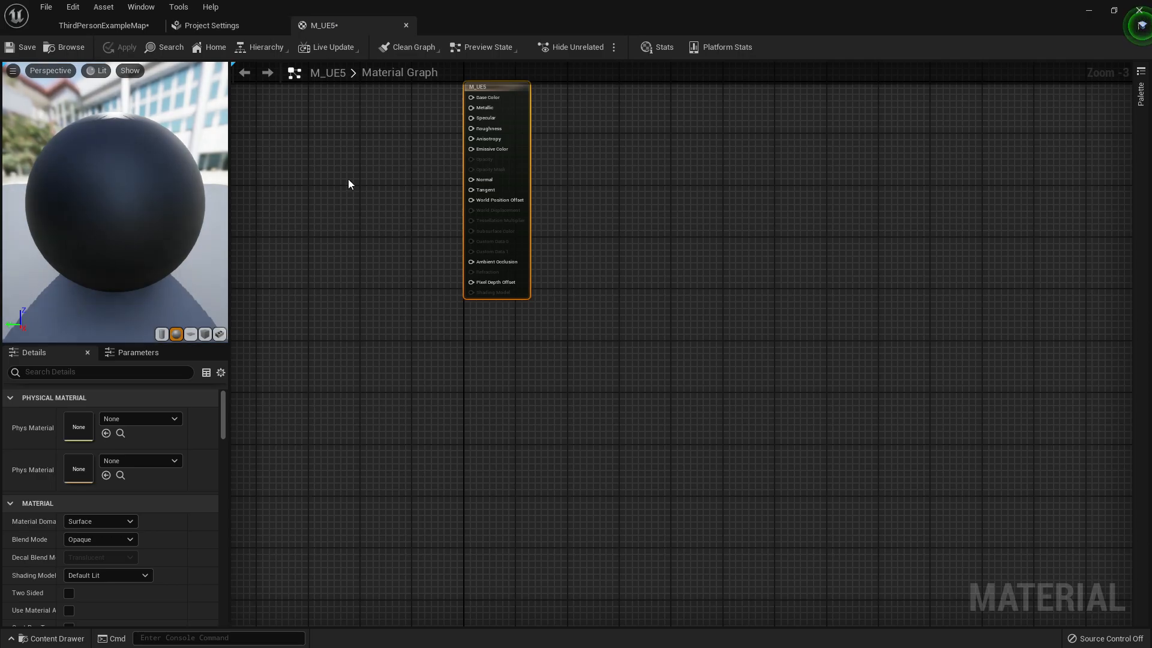
Add a Constant3Vector node to the material graph, beside the M_UE5 node's Base Color input
scroll(420, 252, up, 2)
right_drag(432, 263, 547, 268)
scroll(553, 272, up, 1)
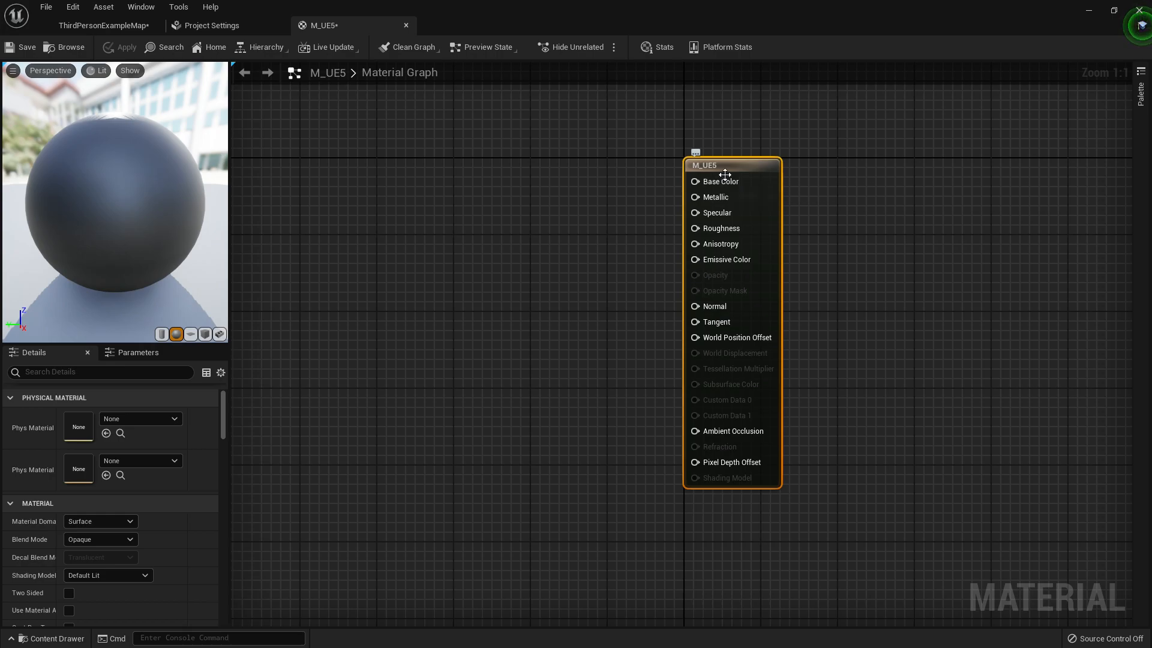
right_drag(590, 175, 612, 223)
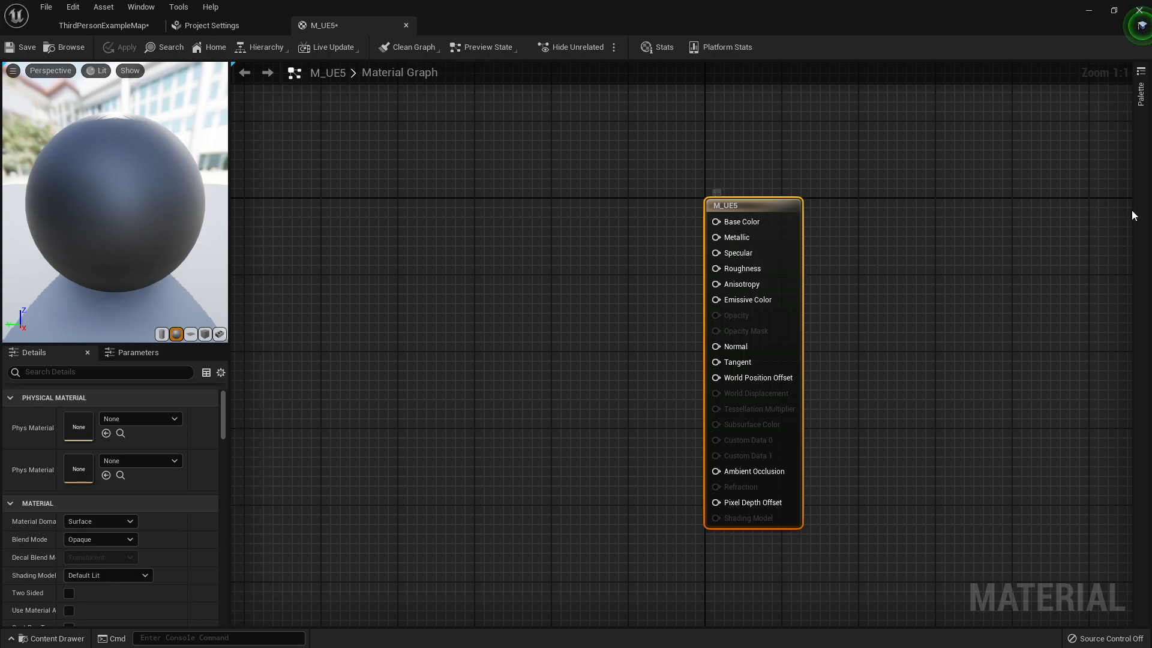
click(1142, 107)
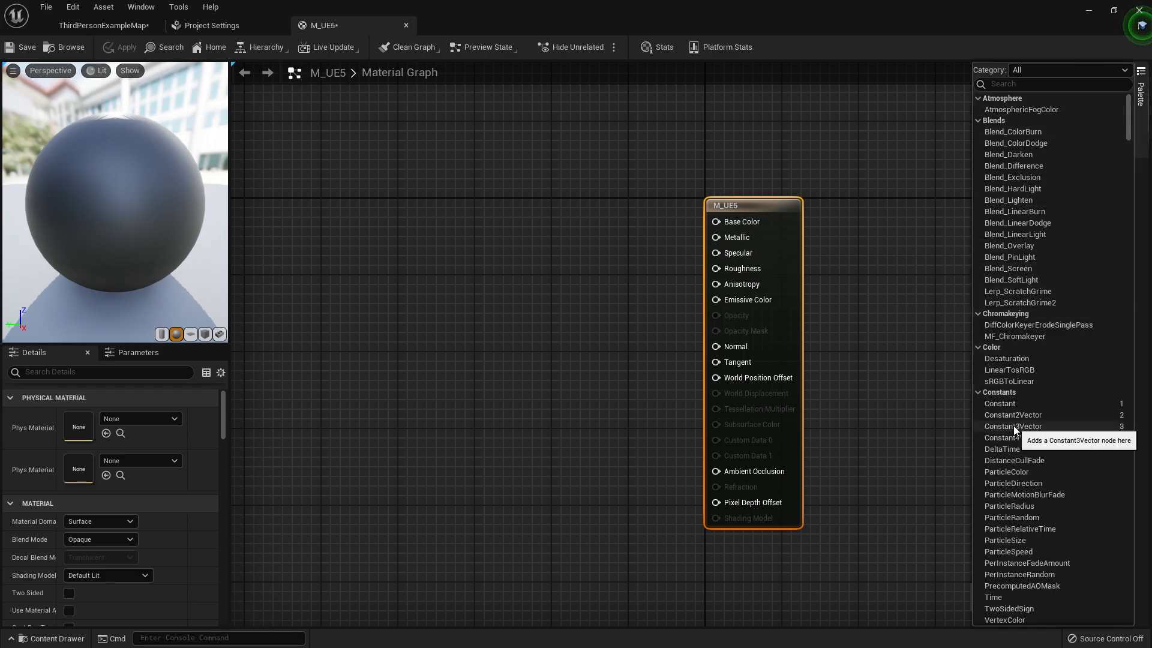
drag(1016, 427, 491, 181)
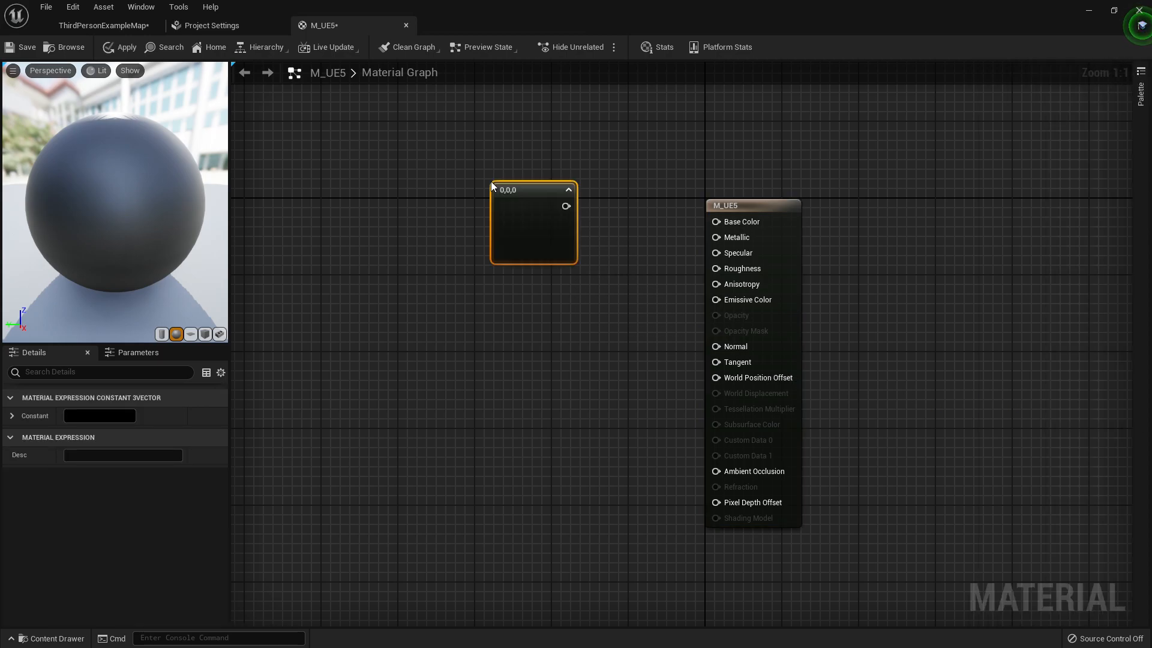
Place a second Constant3Vector node below the first one and delete it again
key(3)
click(514, 326)
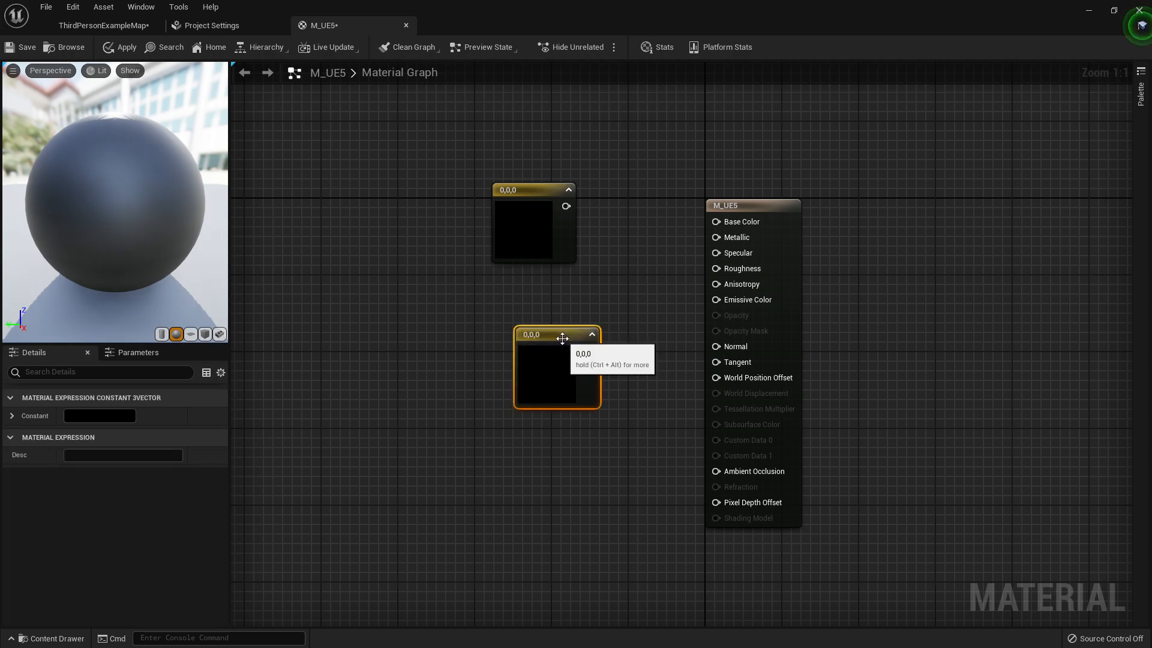
drag(560, 338, 529, 324)
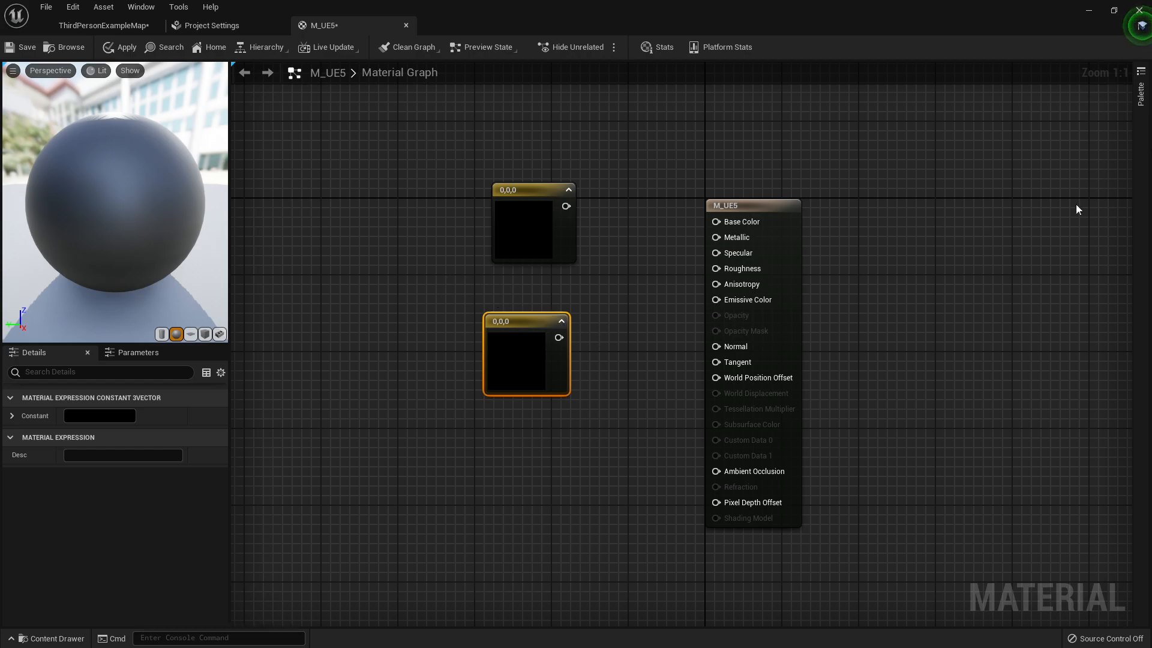
click(1141, 96)
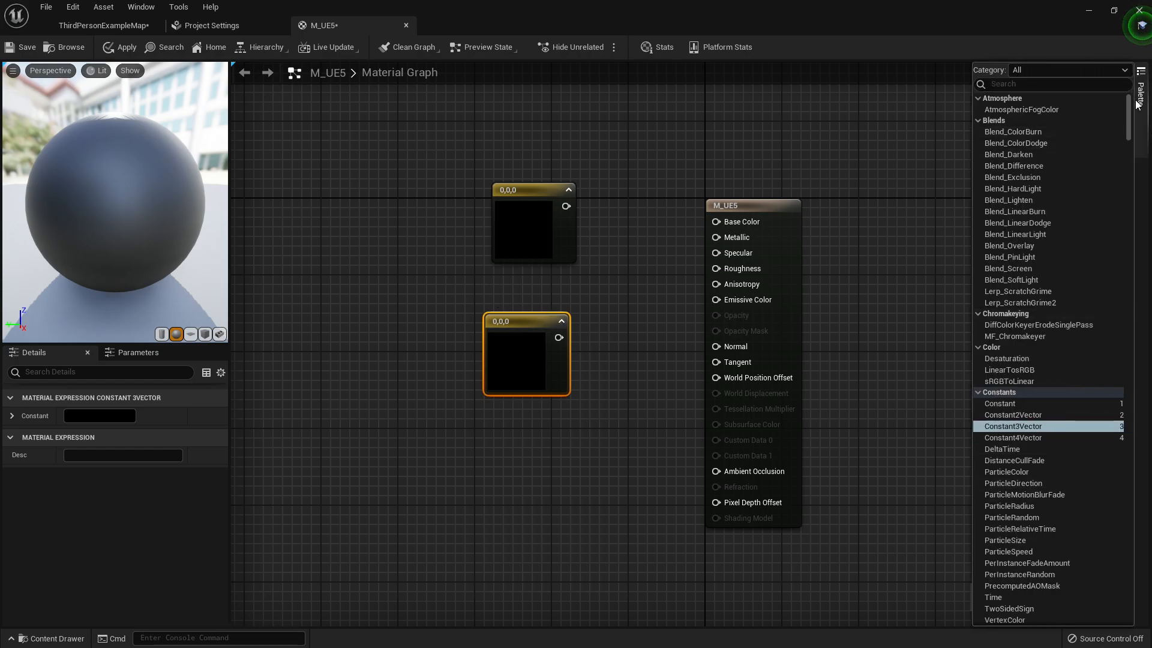
click(1144, 103)
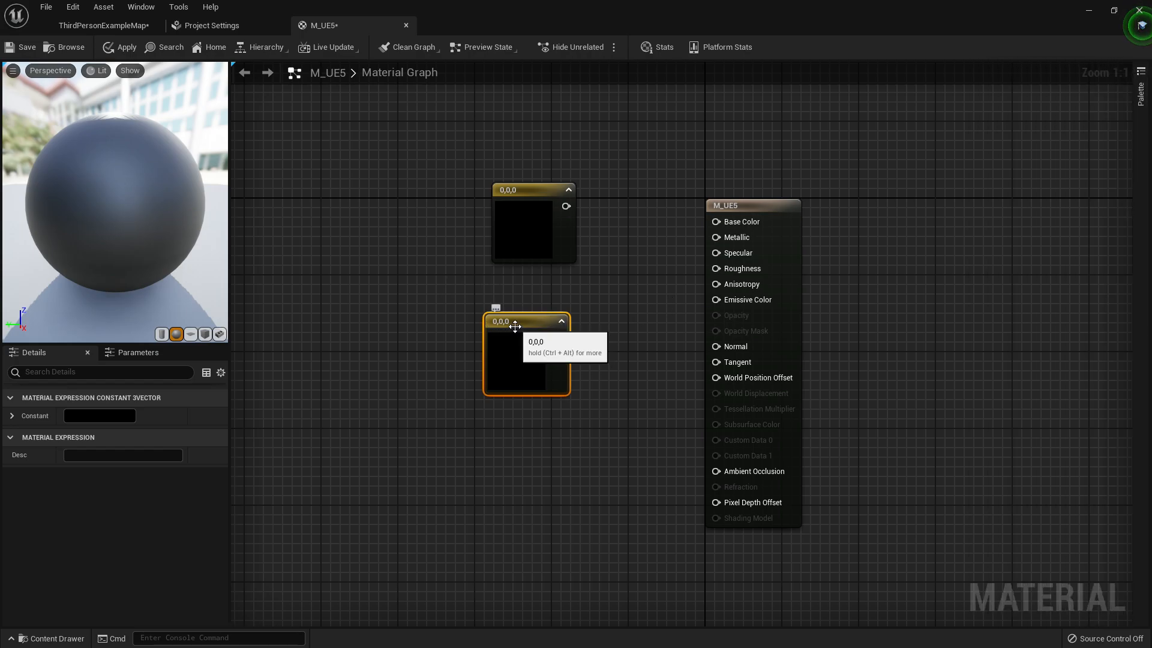
key(Delete)
Connect the Constant3Vector node to the material's Base Color and set its color to pure red (1, 0, 0)
drag(567, 206, 718, 221)
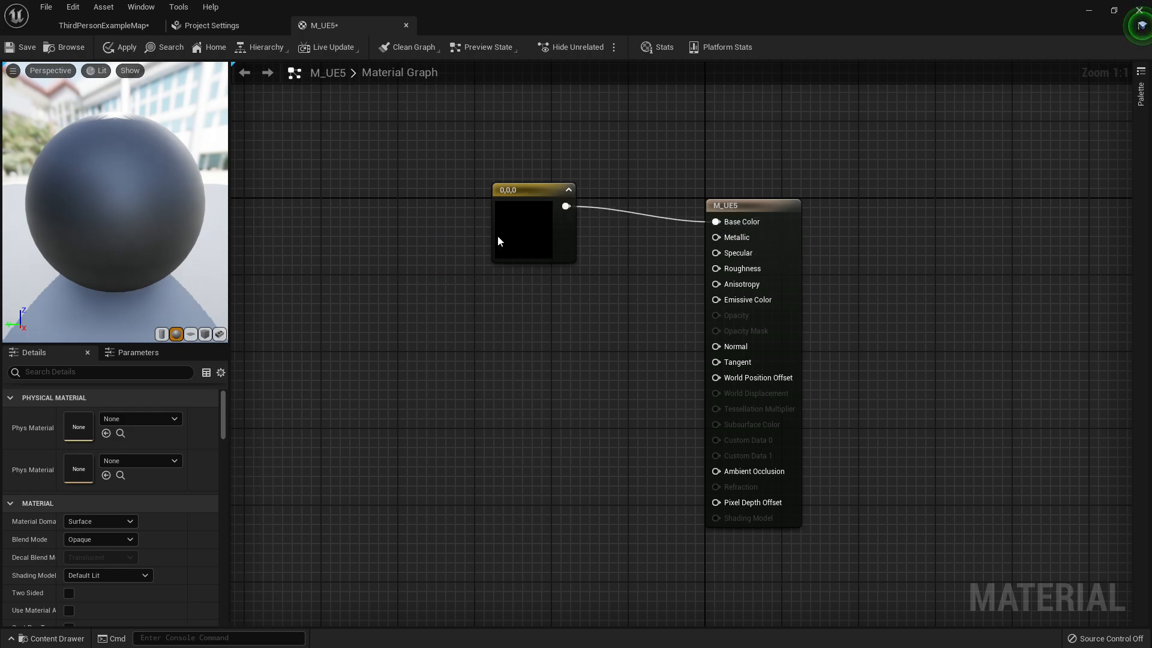
click(520, 231)
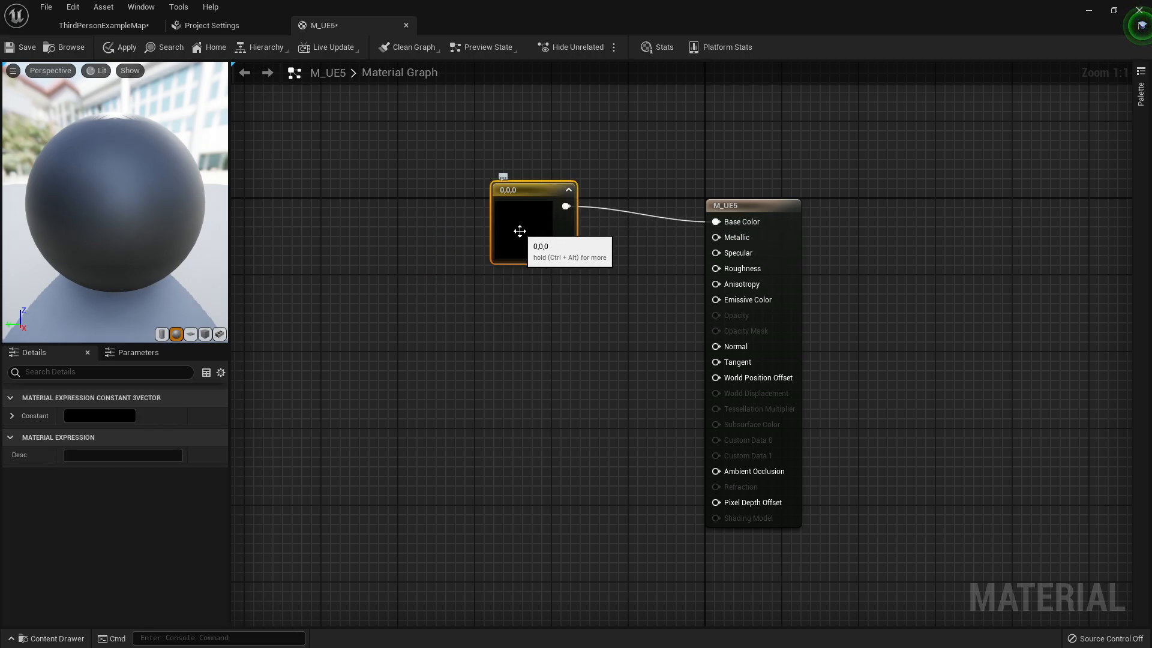
double_click(527, 218)
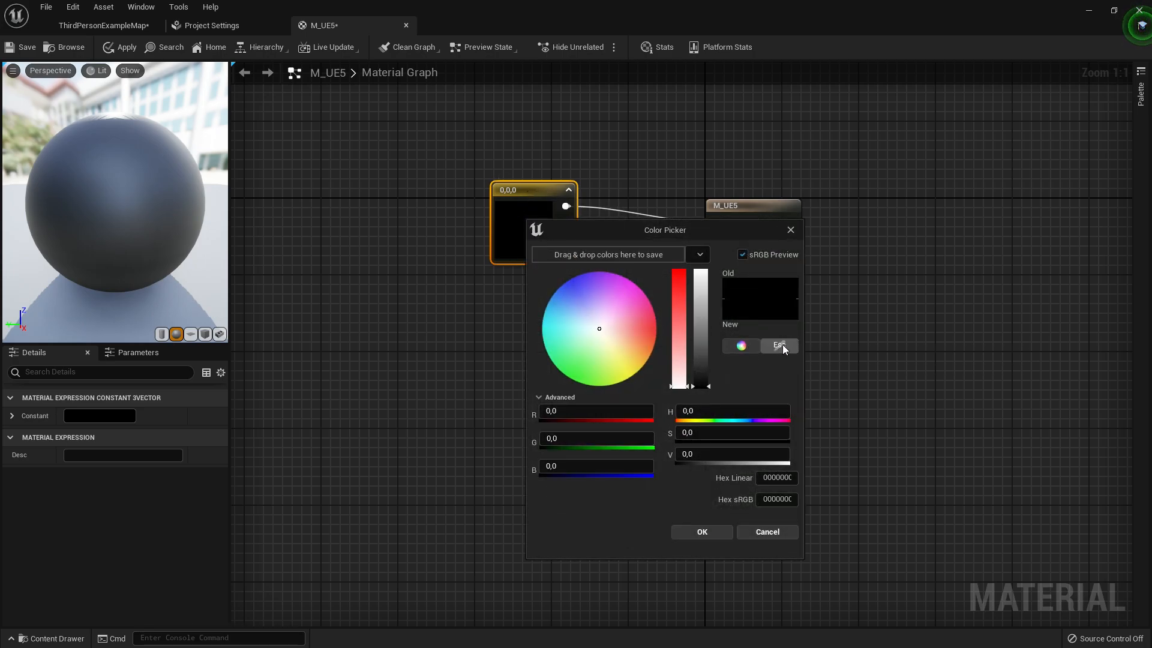
click(781, 345)
click(654, 313)
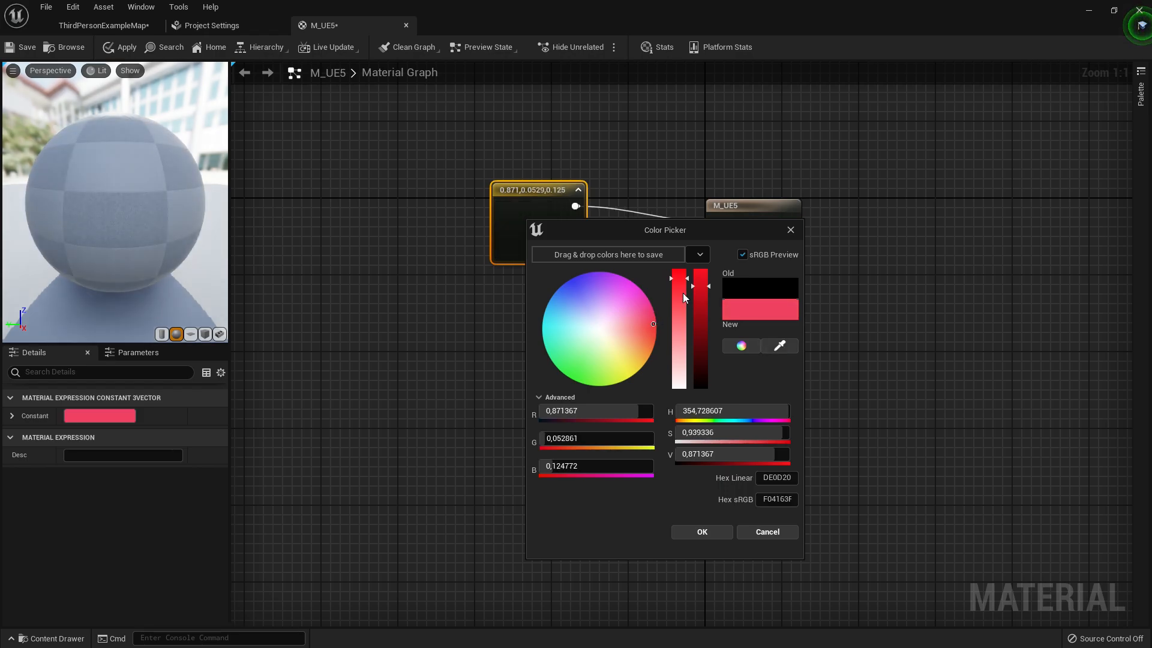
drag(710, 287, 709, 275)
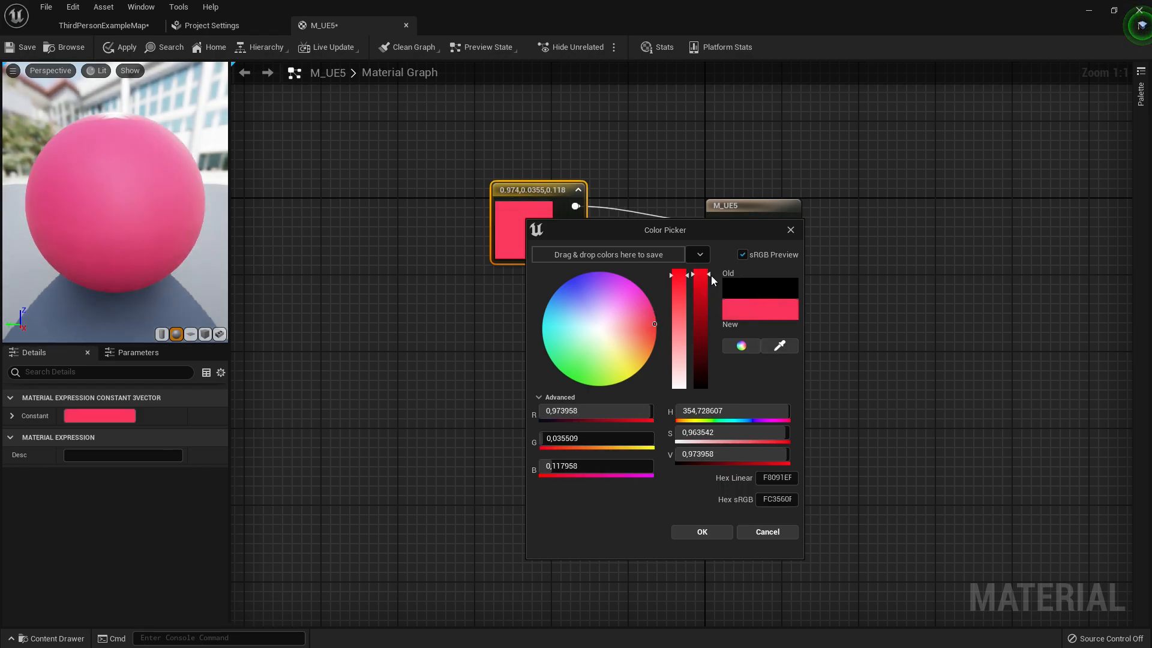
drag(712, 277, 688, 270)
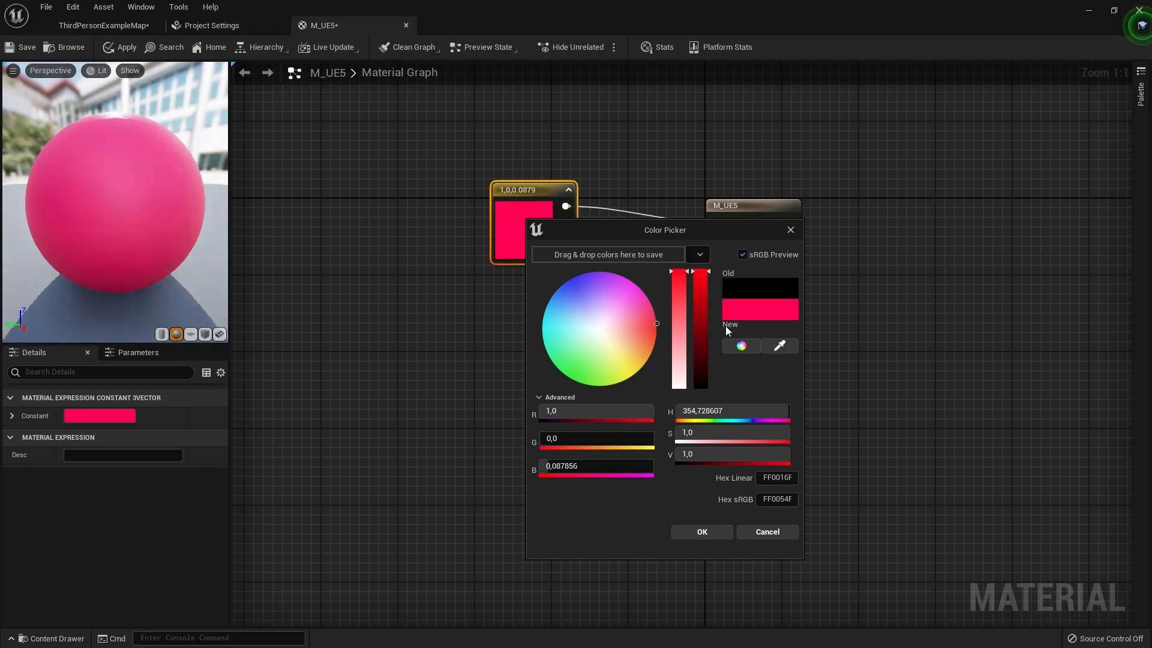
drag(657, 323, 658, 328)
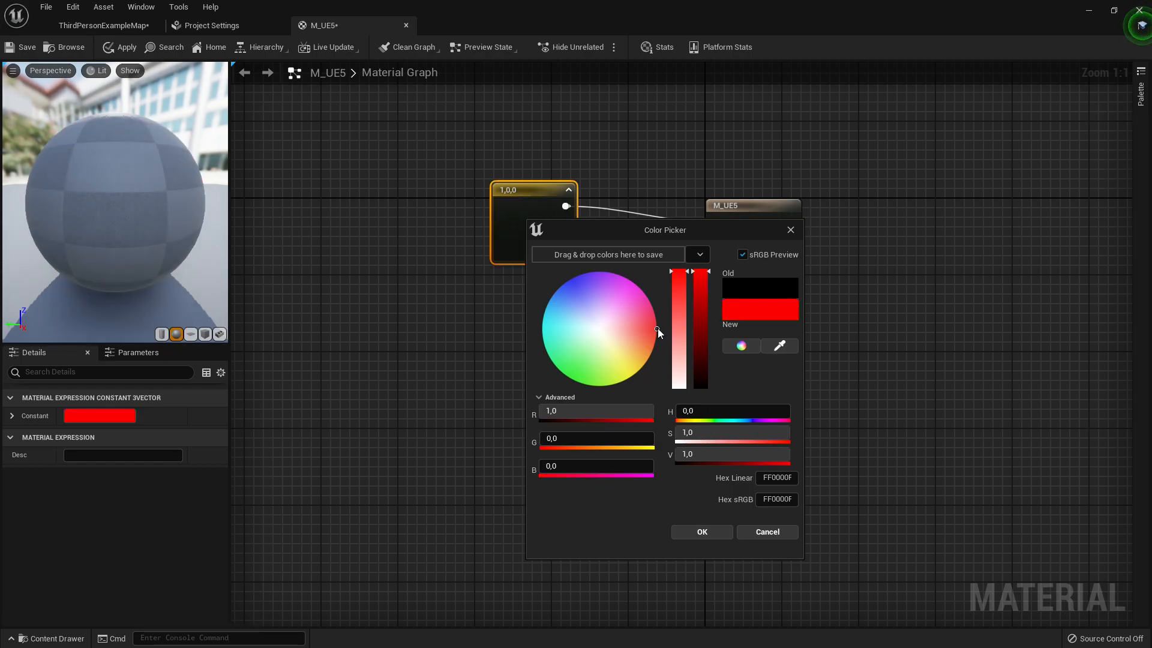
click(711, 532)
scroll(111, 193, down, 3)
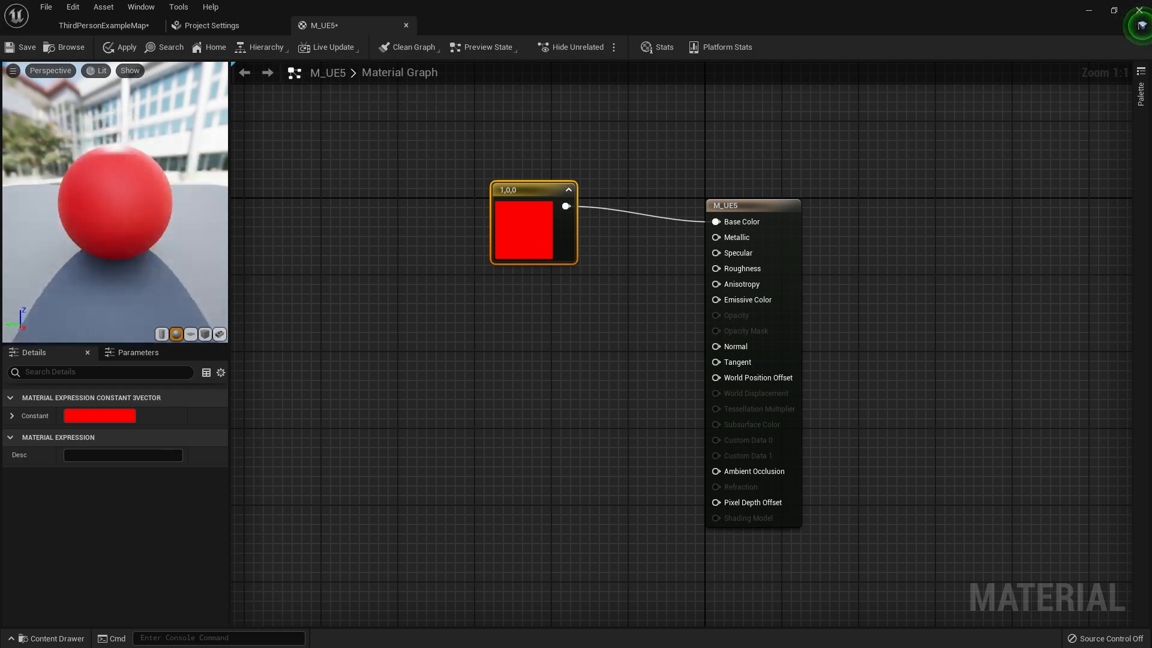
scroll(113, 196, up, 5)
scroll(109, 201, down, 5)
drag(105, 206, 78, 271)
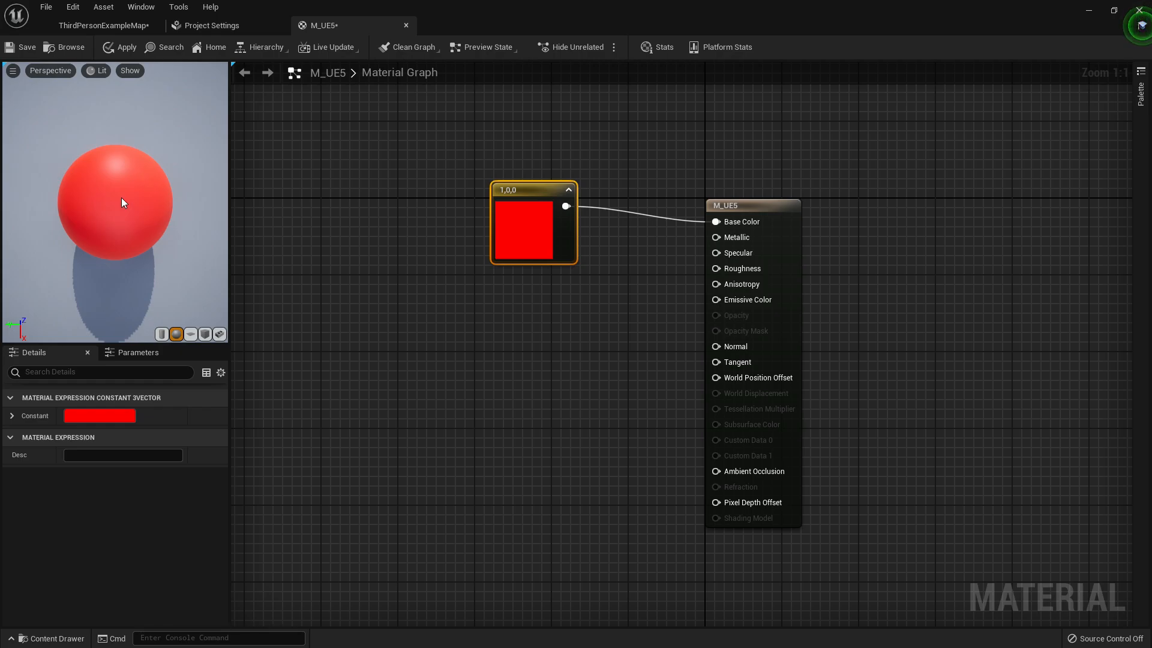
Move the red color node up and farther away from the M_UE5 node in the graph
drag(540, 185, 496, 127)
right_drag(551, 219, 496, 214)
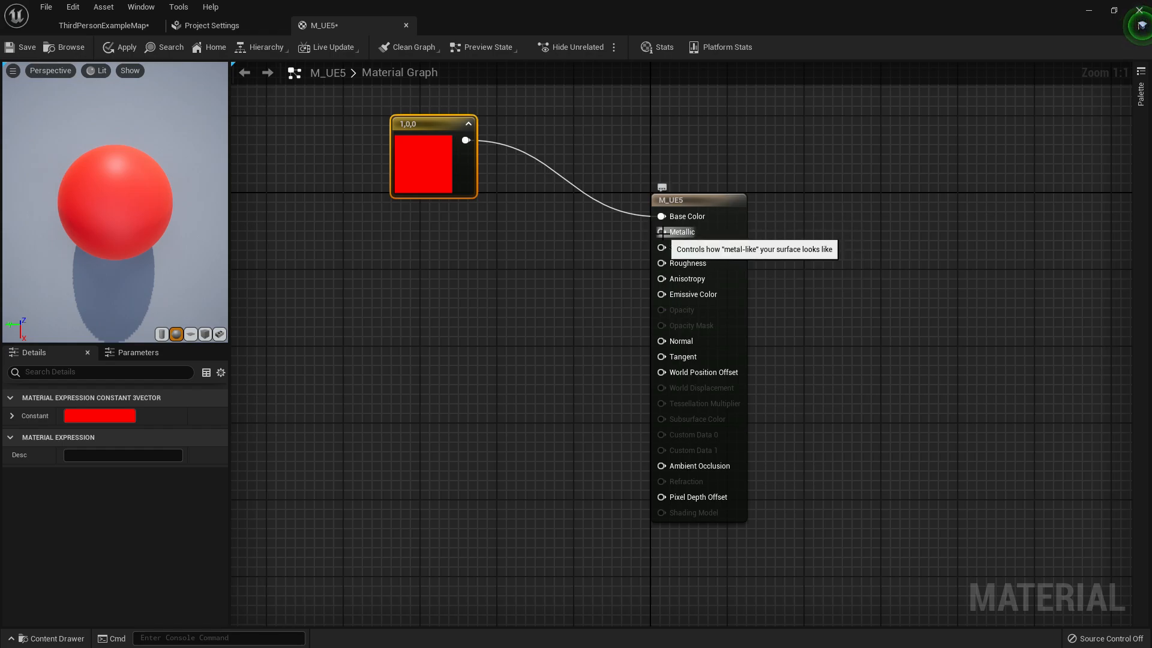
Add a Constant node to the material graph below the red color node
drag(662, 233, 466, 258)
click(461, 272)
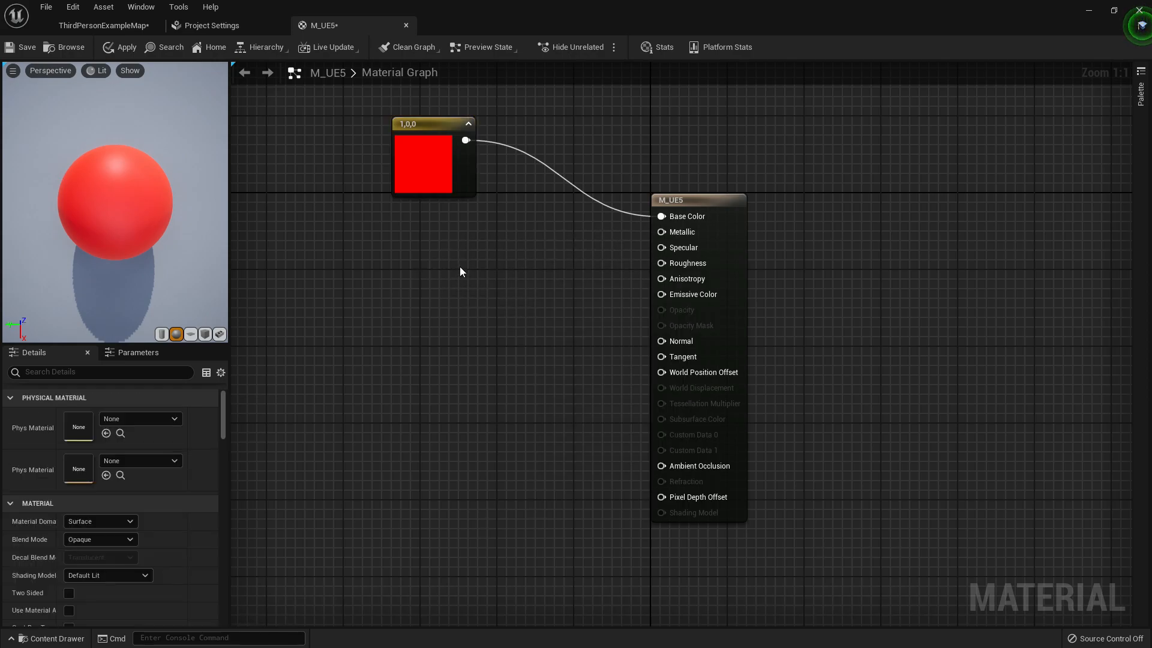
click(1141, 94)
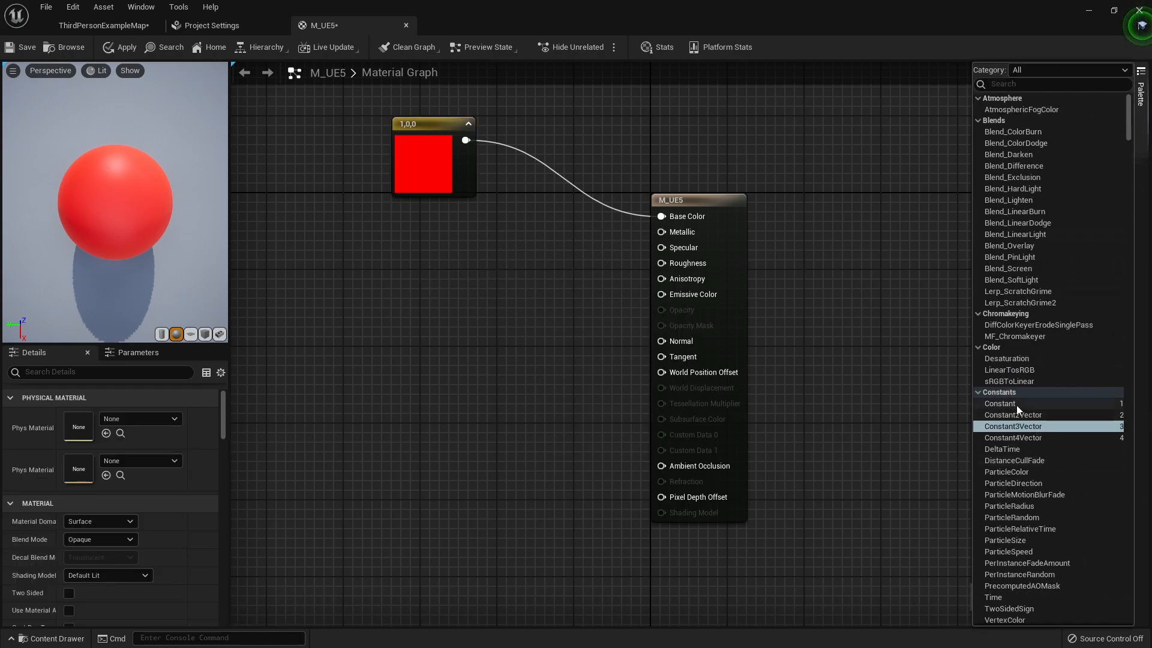
click(485, 267)
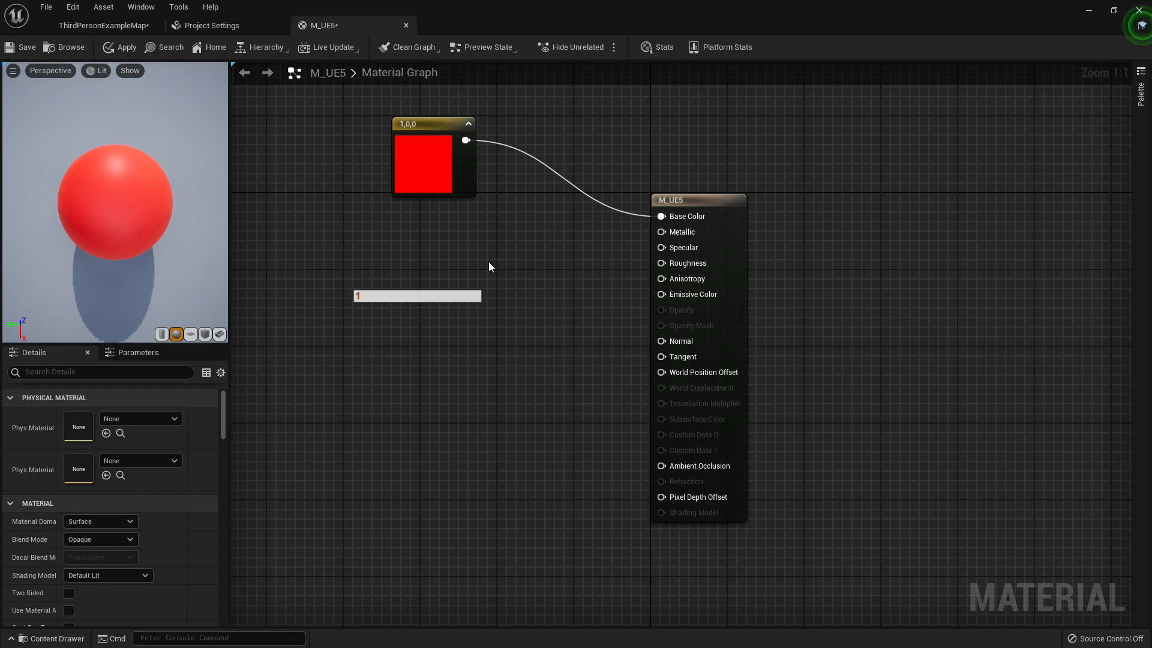
click(460, 264)
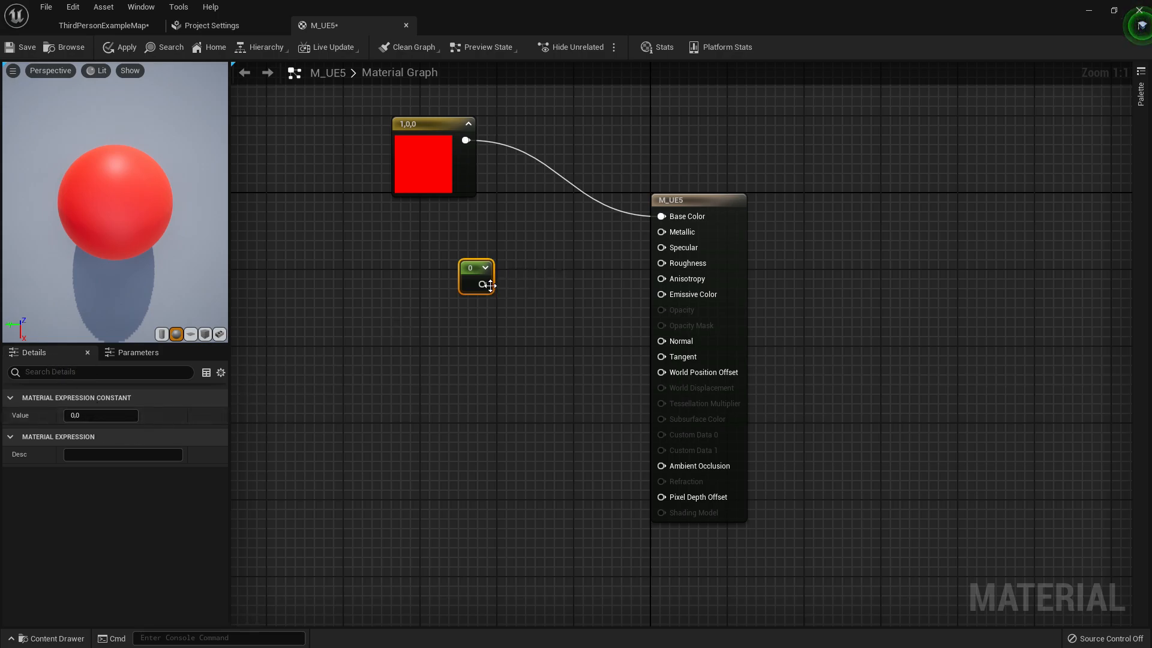
Connect the Constant node to the material's Metallic input, set its value to 1 and move it up closer to the red color node
drag(491, 285, 662, 231)
text(1)
click(297, 383)
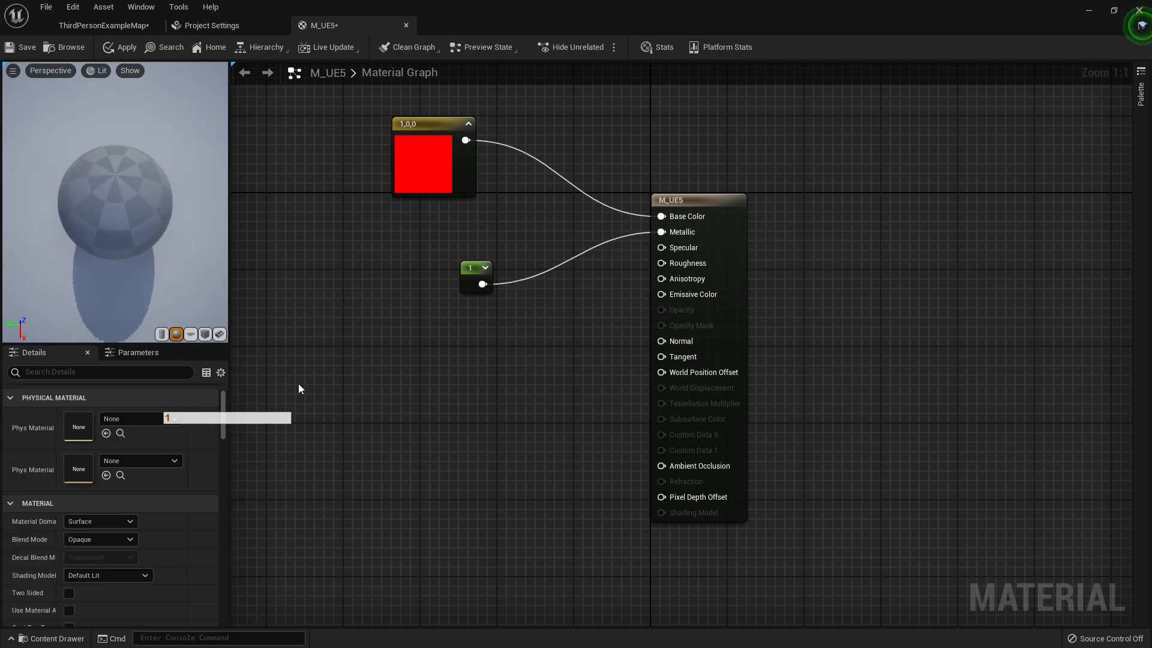
drag(146, 250, 129, 201)
drag(150, 198, 72, 201)
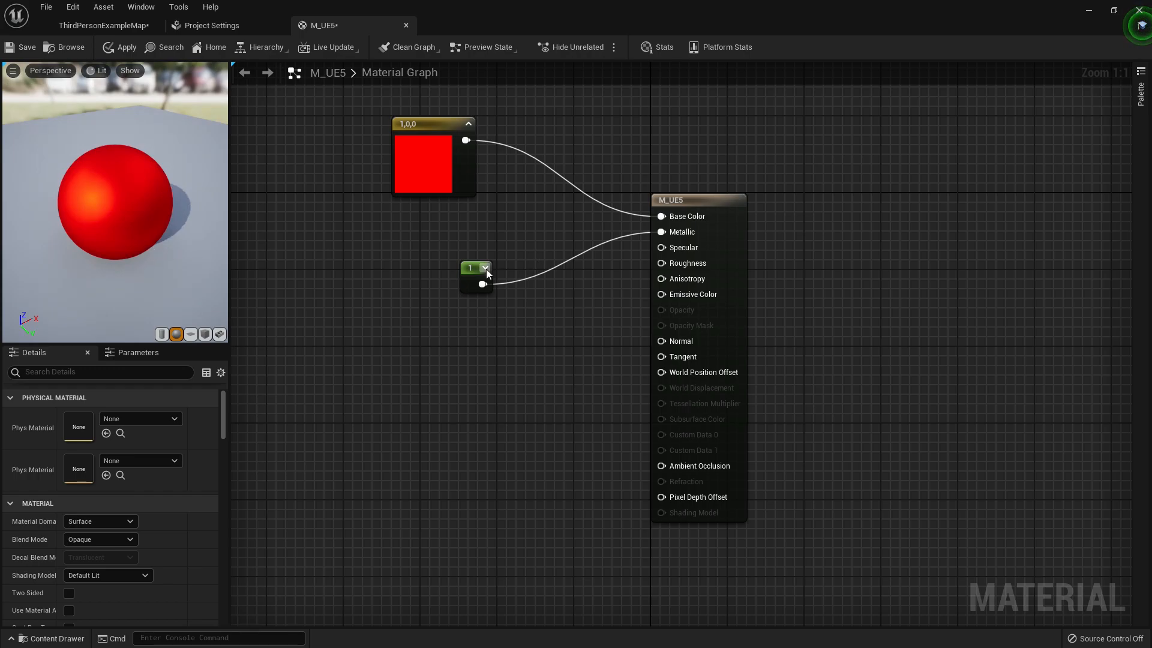
drag(470, 270, 457, 239)
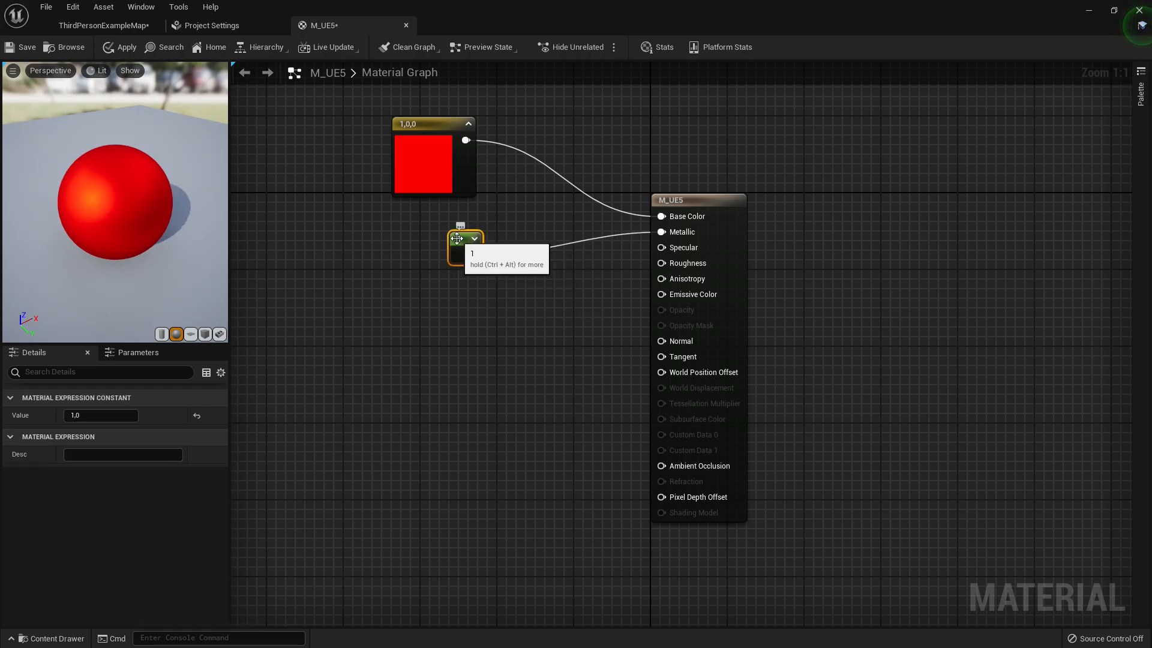
click(592, 328)
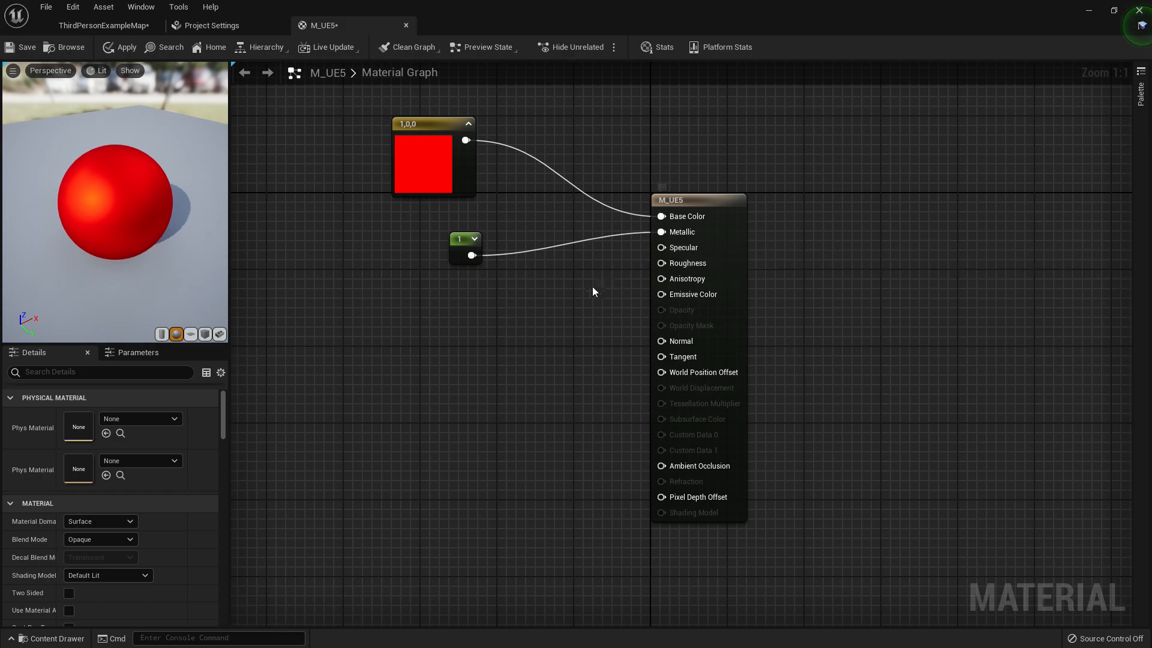
Add a second Constant node below the Metallic one, connect it to Specular and set its value to 1
click(457, 295)
drag(480, 319, 664, 249)
mouse_move(401, 291)
right_down()
mouse_move(386, 268)
mouse_move(402, 290)
right_up()
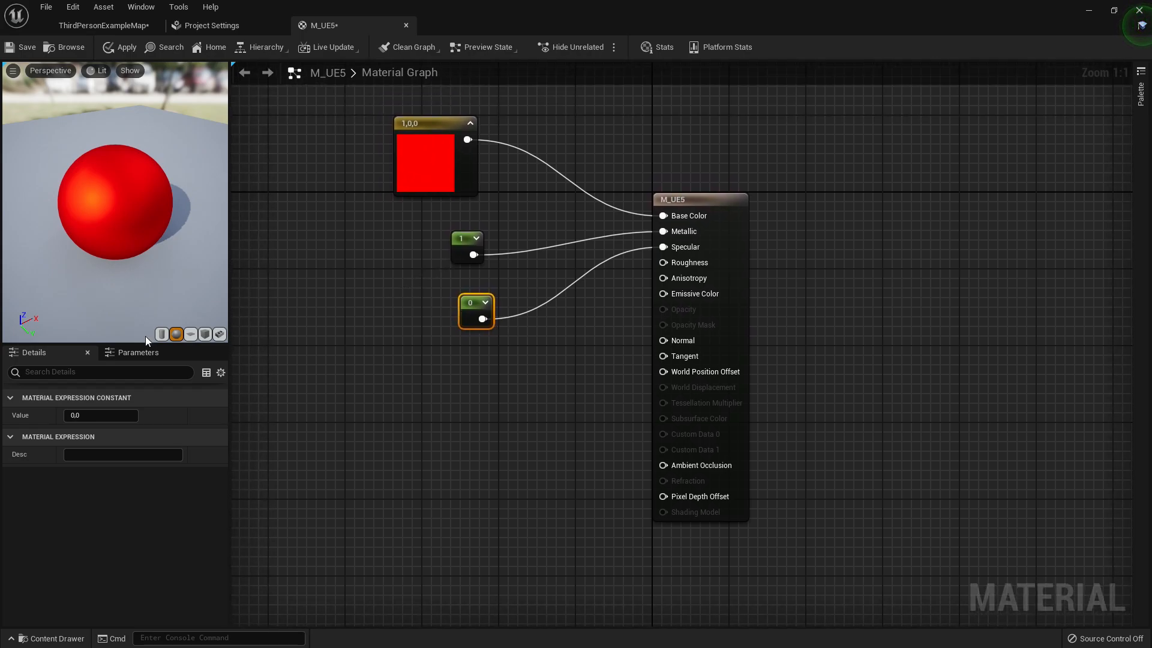
click(115, 415)
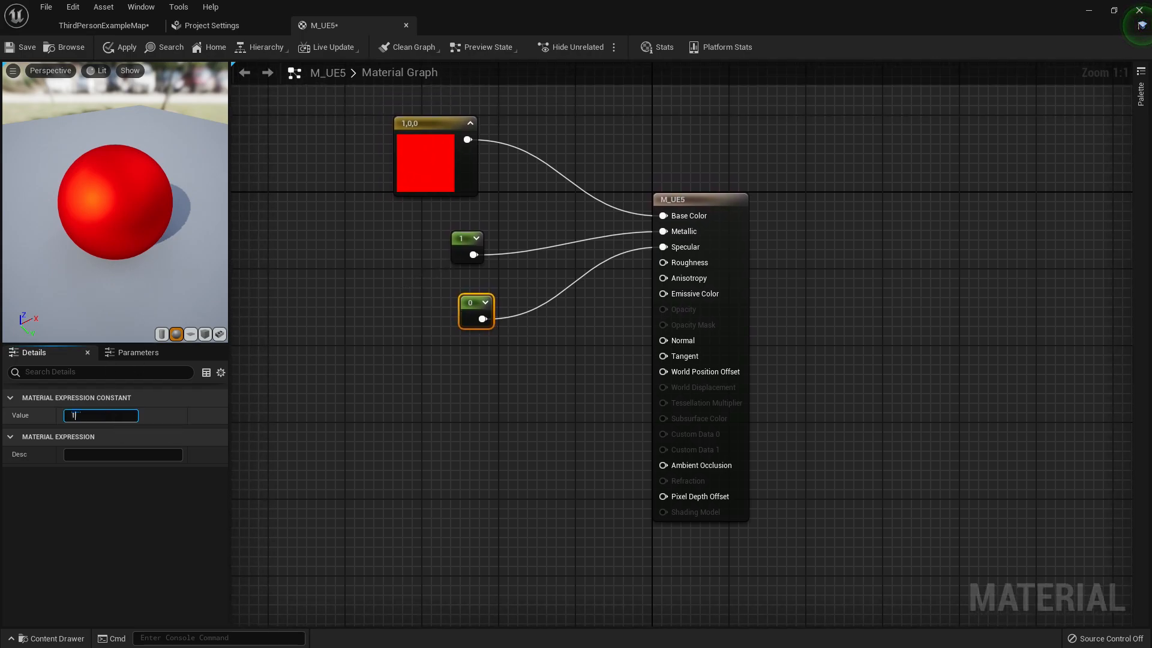
text(1)
key(Return)
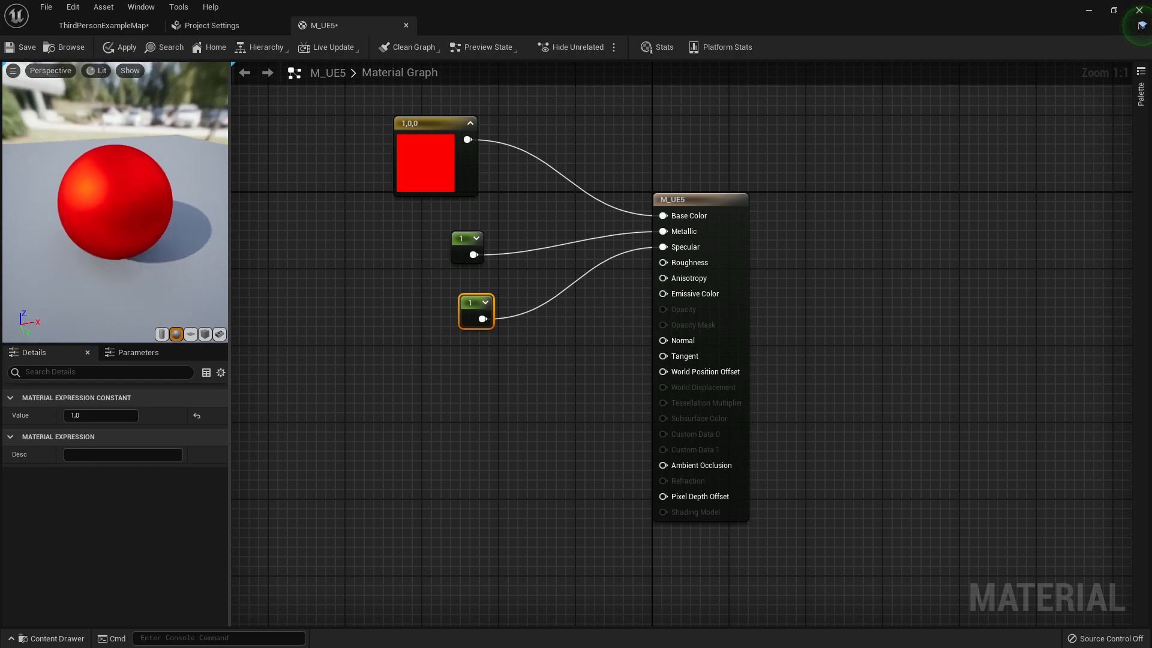
Remove the connection between the upper Constant node and the material's Metallic input
double_click(556, 245)
key(Delete)
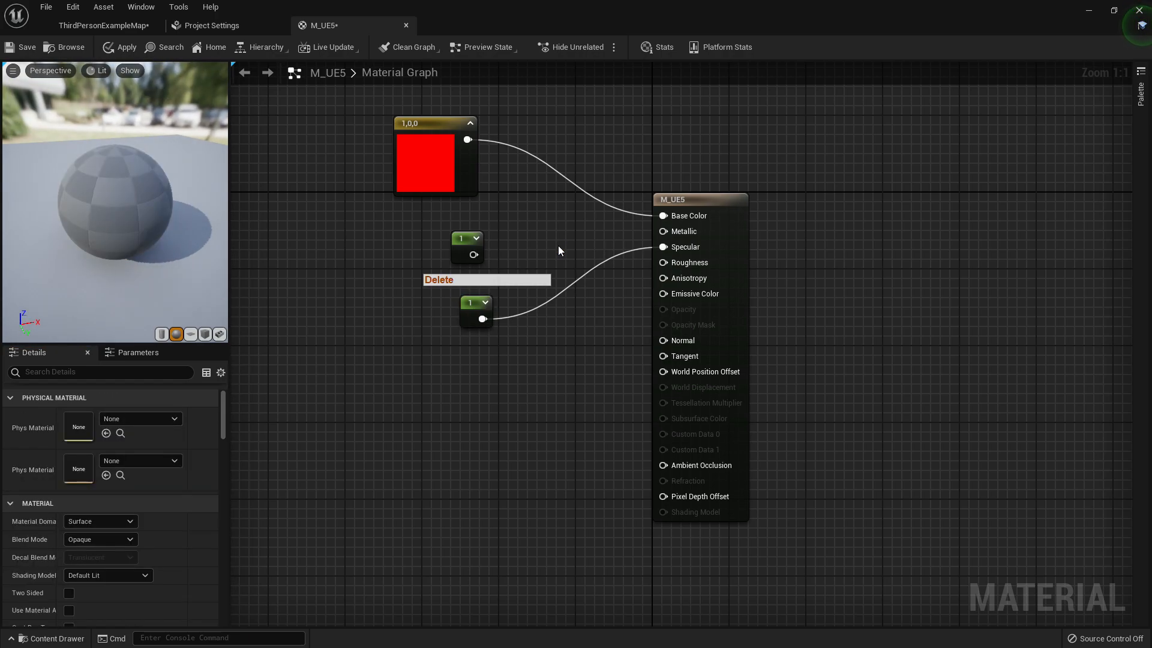
drag(116, 213, 216, 215)
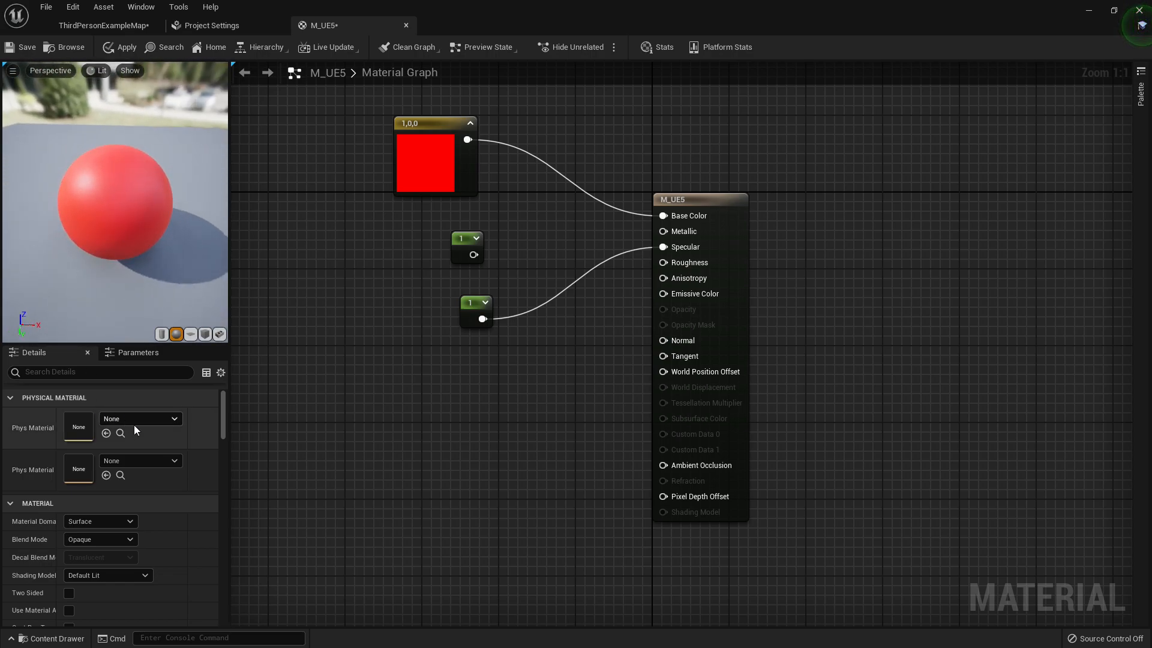
Try a value of 0 on the Specular Constant node, ending with the value at 0.5
click(466, 306)
click(80, 416)
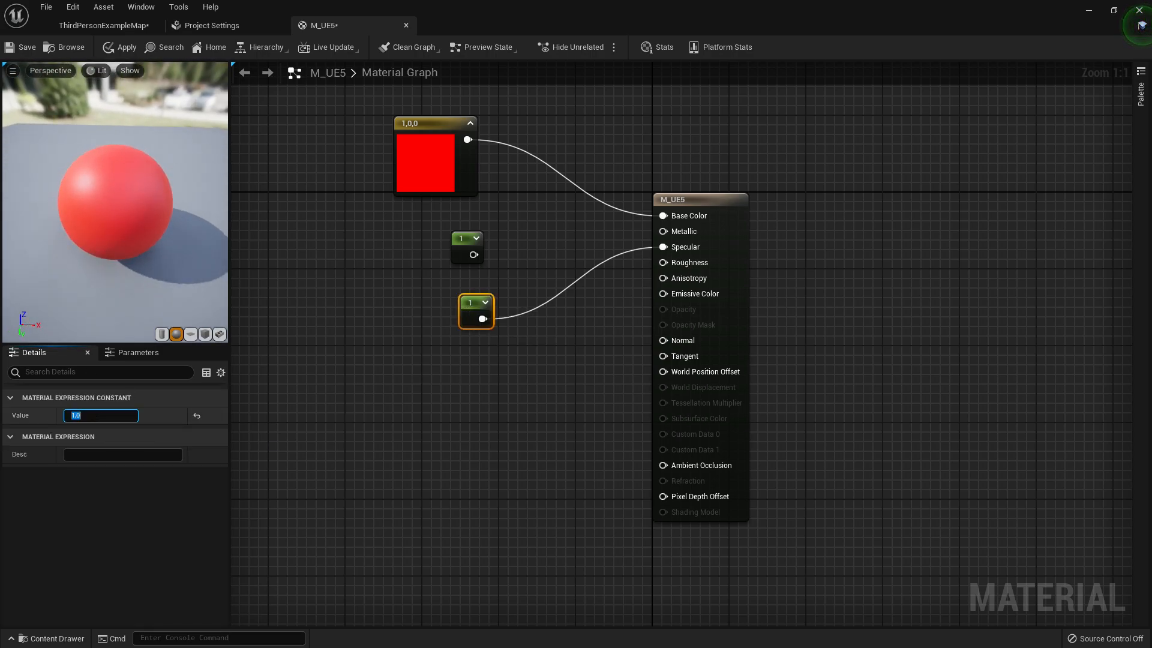
text(0)
key(Return)
text(0.)
key(Return)
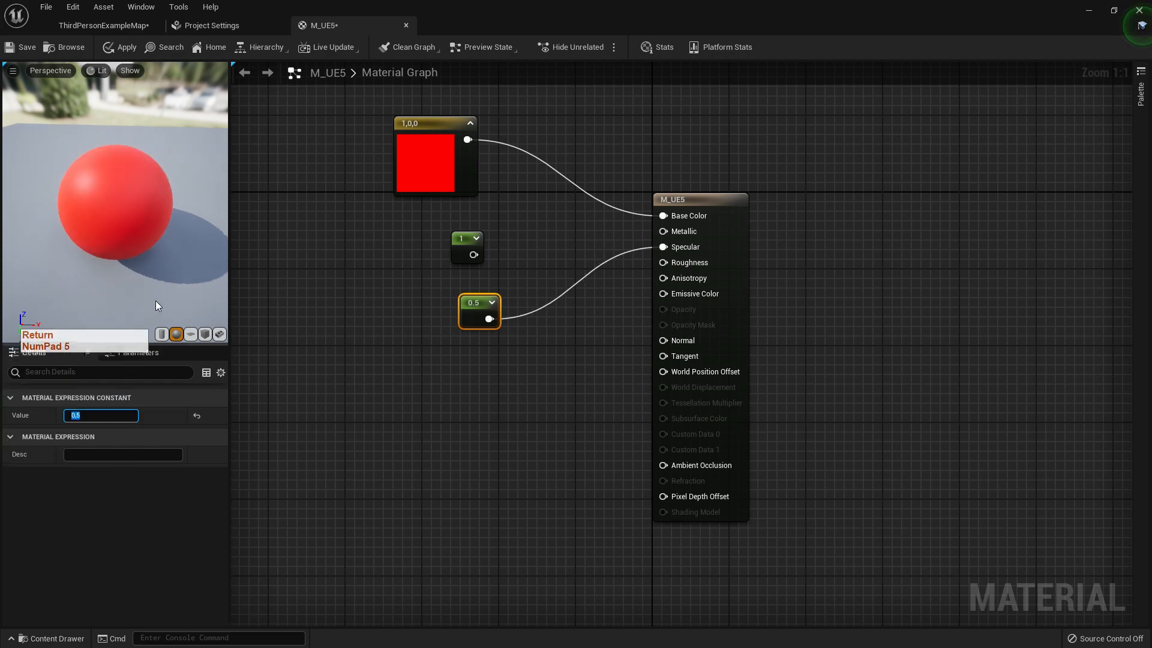
mouse_move(113, 215)
mouse_down()
mouse_move(180, 180)
mouse_move(173, 198)
mouse_move(120, 204)
mouse_move(120, 258)
mouse_move(156, 264)
mouse_move(150, 204)
mouse_move(102, 207)
mouse_move(132, 201)
mouse_up()
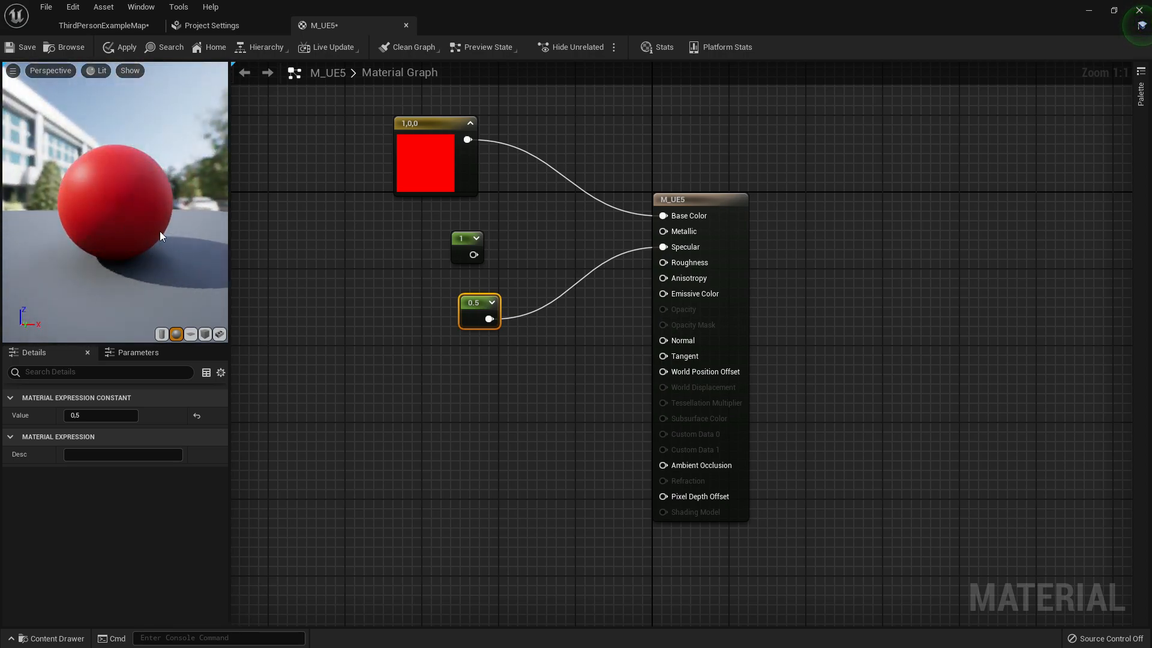
Move the unconnected Constant node and the Specular Constant node up, side by side beneath the red color node
drag(468, 238, 410, 228)
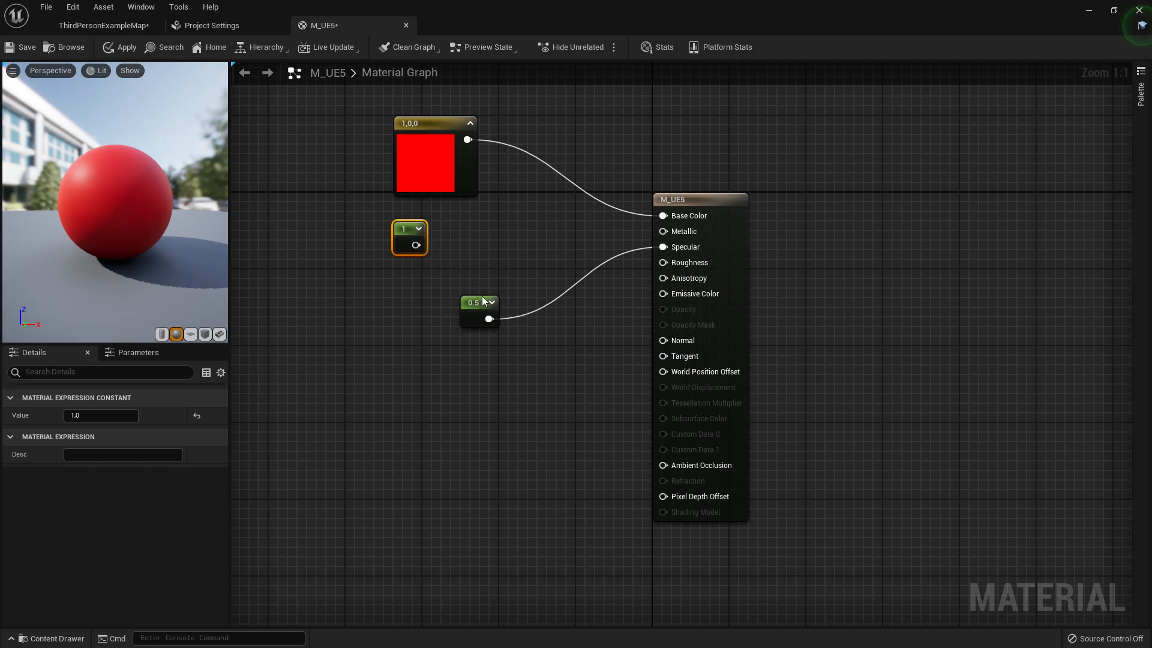
drag(483, 307, 472, 253)
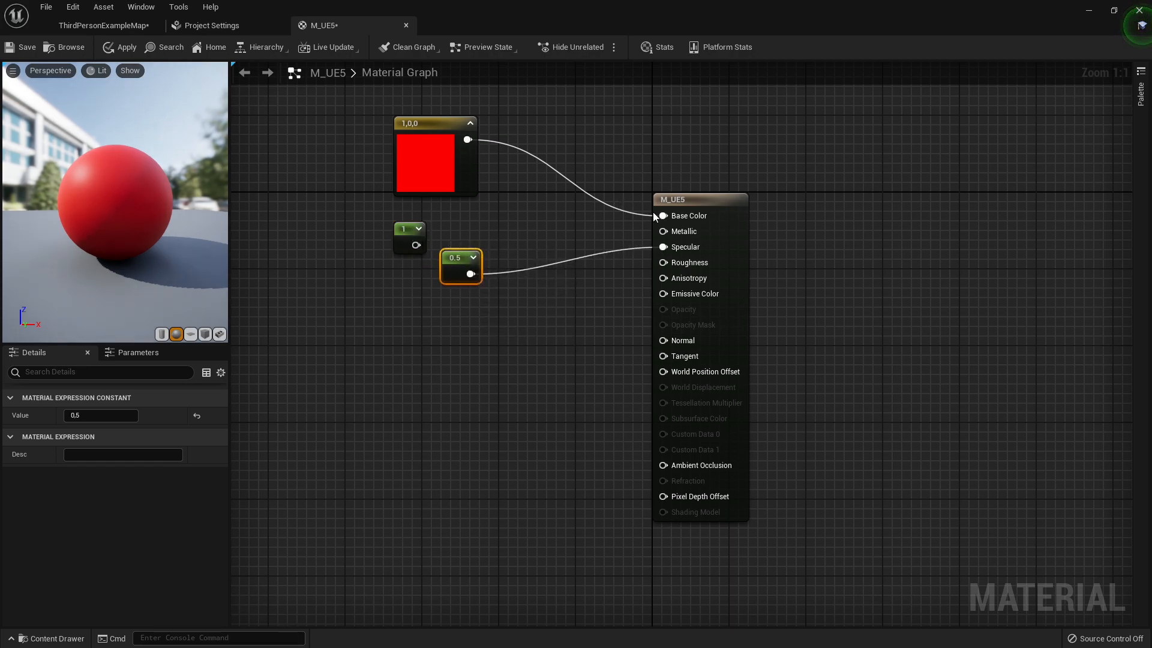
drag(461, 249, 460, 229)
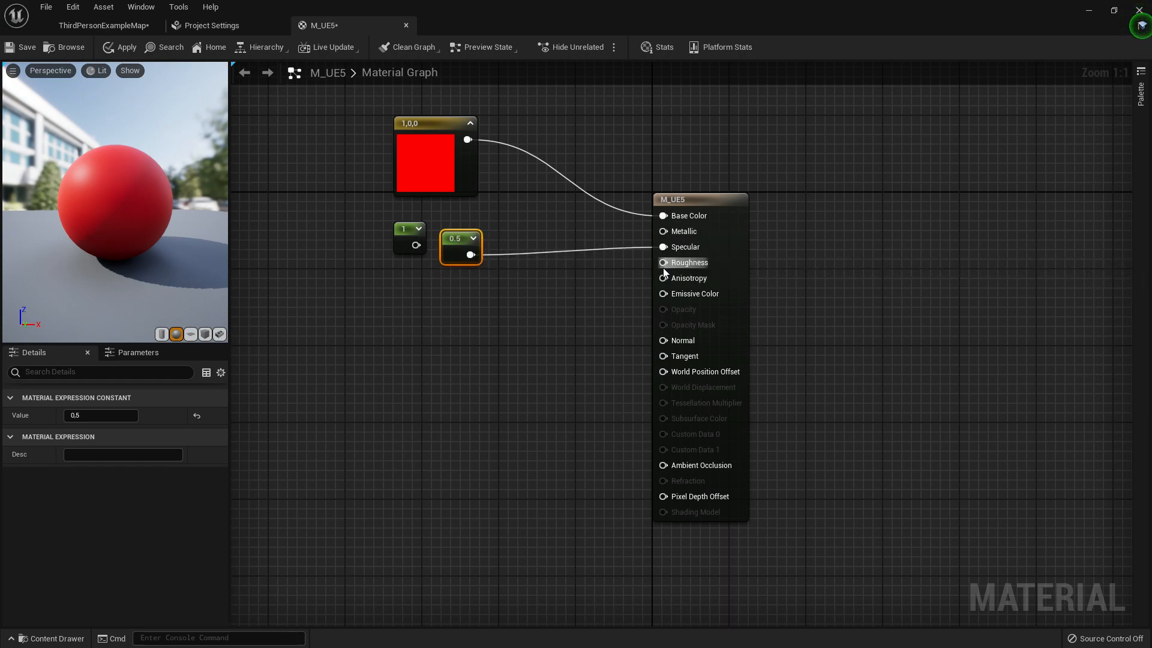
Add a third Constant node below the others, connect it to Roughness and set its value to 1
click(478, 303)
drag(499, 325, 673, 264)
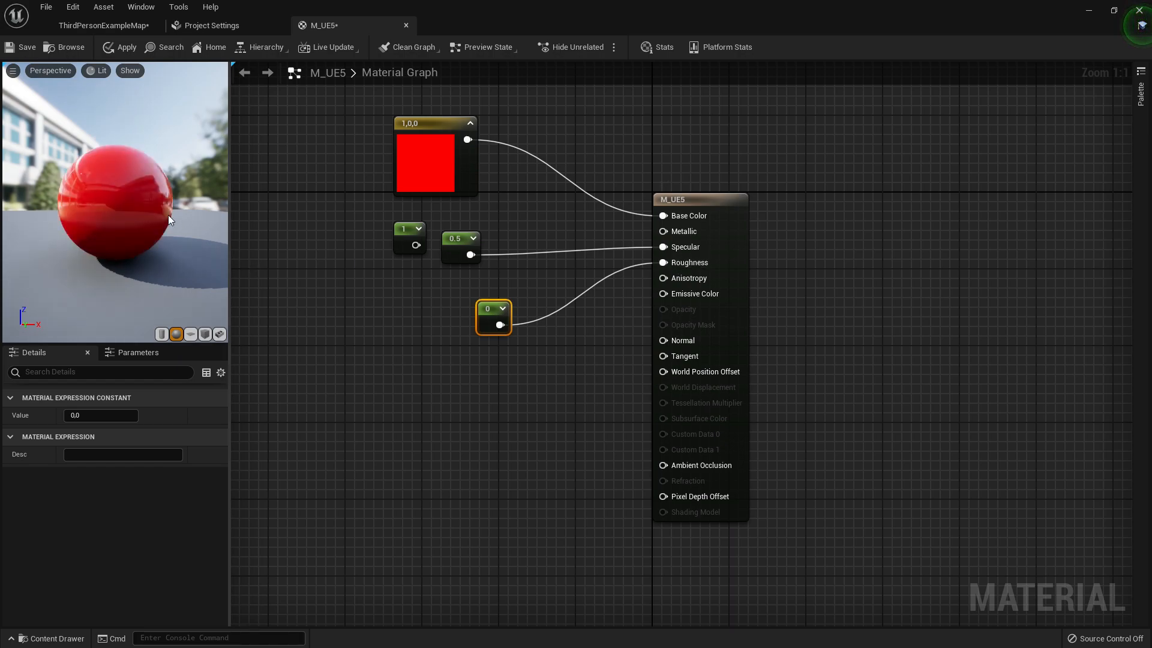
drag(164, 211, 108, 180)
click(107, 415)
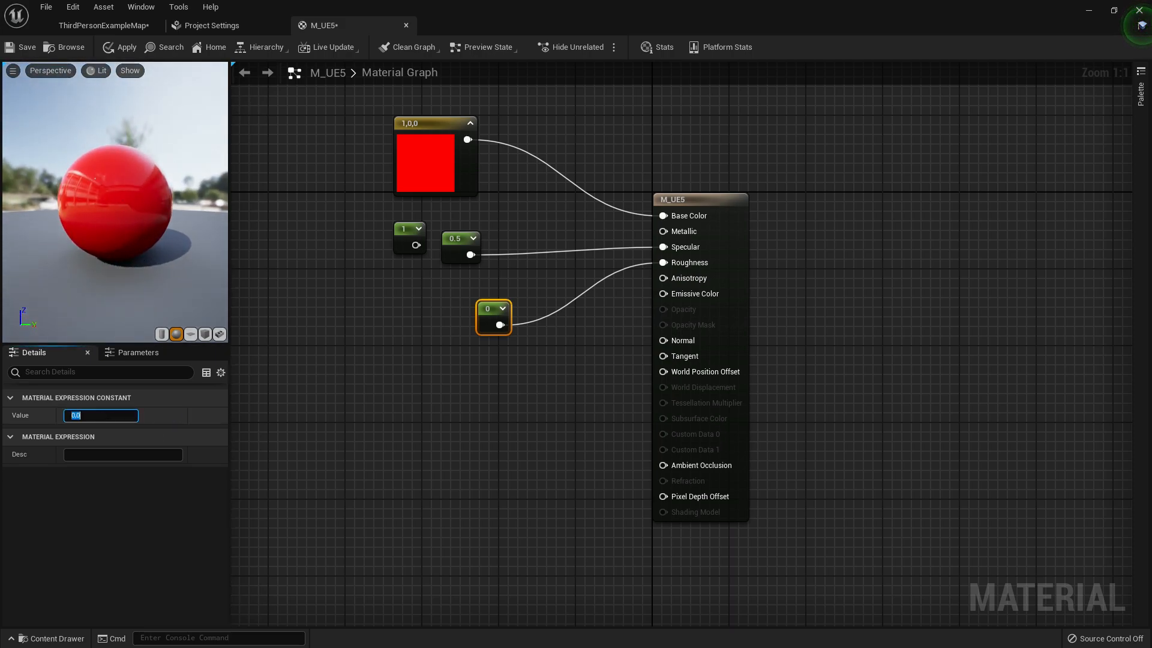
text(1)
key(Return)
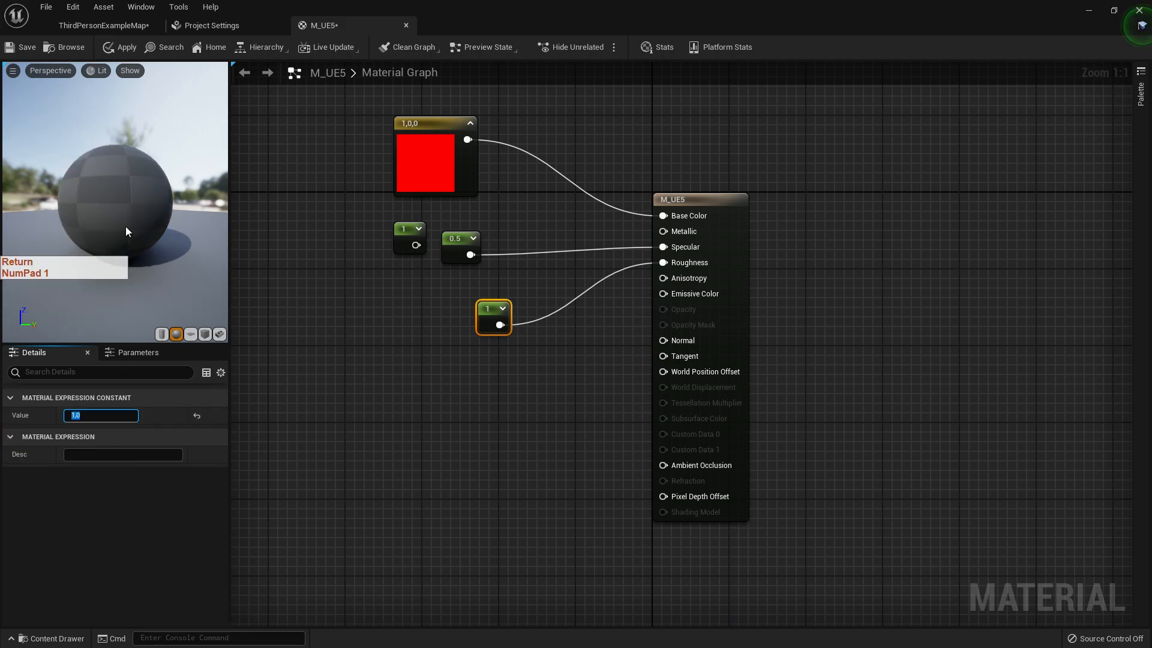
mouse_move(92, 213)
mouse_down()
mouse_move(162, 210)
mouse_move(93, 210)
mouse_up()
Set the Roughness Constant node's value to 0.5 and check the preview sphere
click(113, 415)
text(0.)
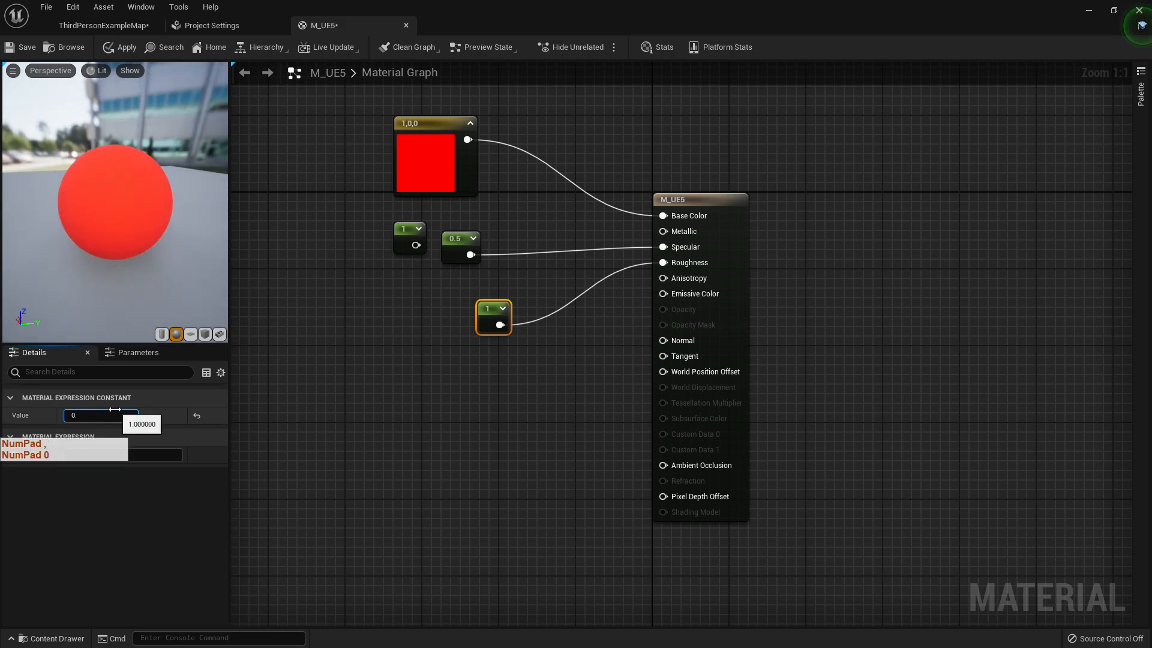
text(5)
key(Return)
mouse_move(67, 193)
mouse_down()
mouse_move(174, 193)
mouse_move(63, 186)
mouse_up()
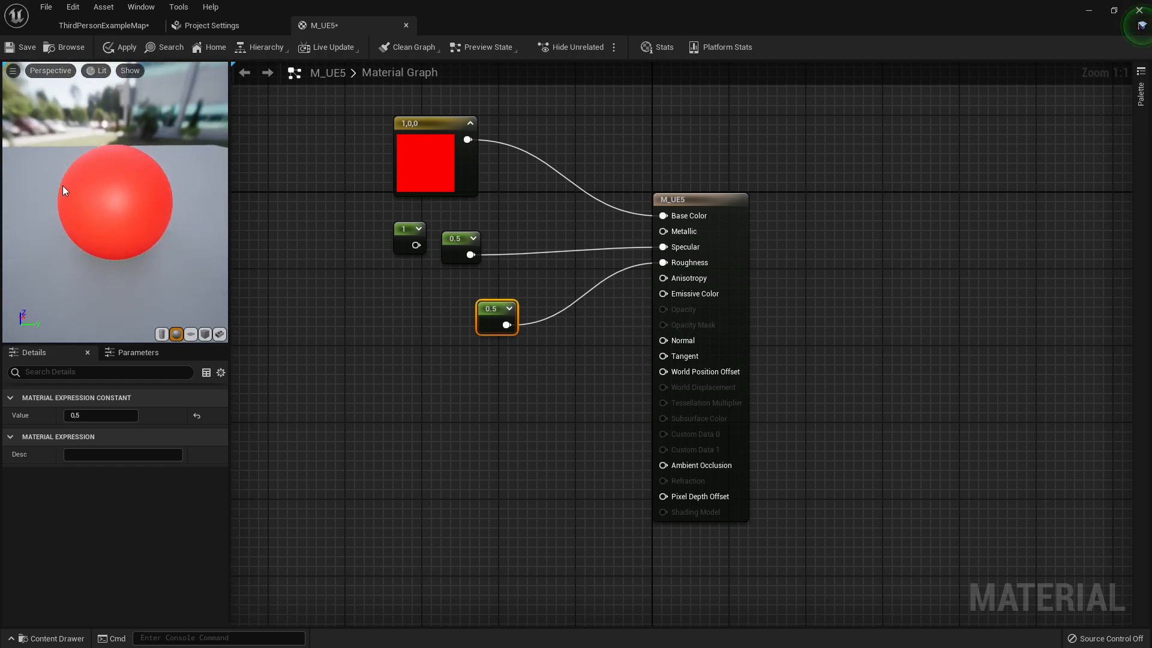
Set the Roughness Constant node's value to 0
click(103, 415)
text(0)
key(Return)
drag(101, 233, 153, 246)
Connect the Constant node with value 1 to Metallic again and detach the 0.5 Constant node from Specular
drag(460, 247, 677, 233)
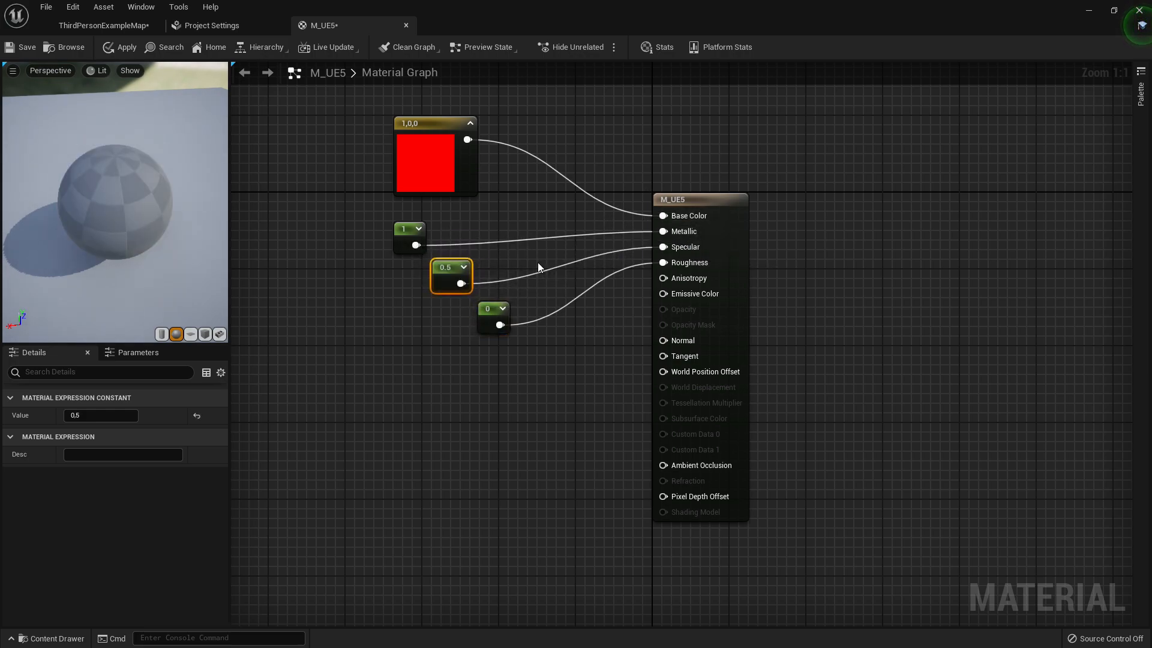
double_click(542, 270)
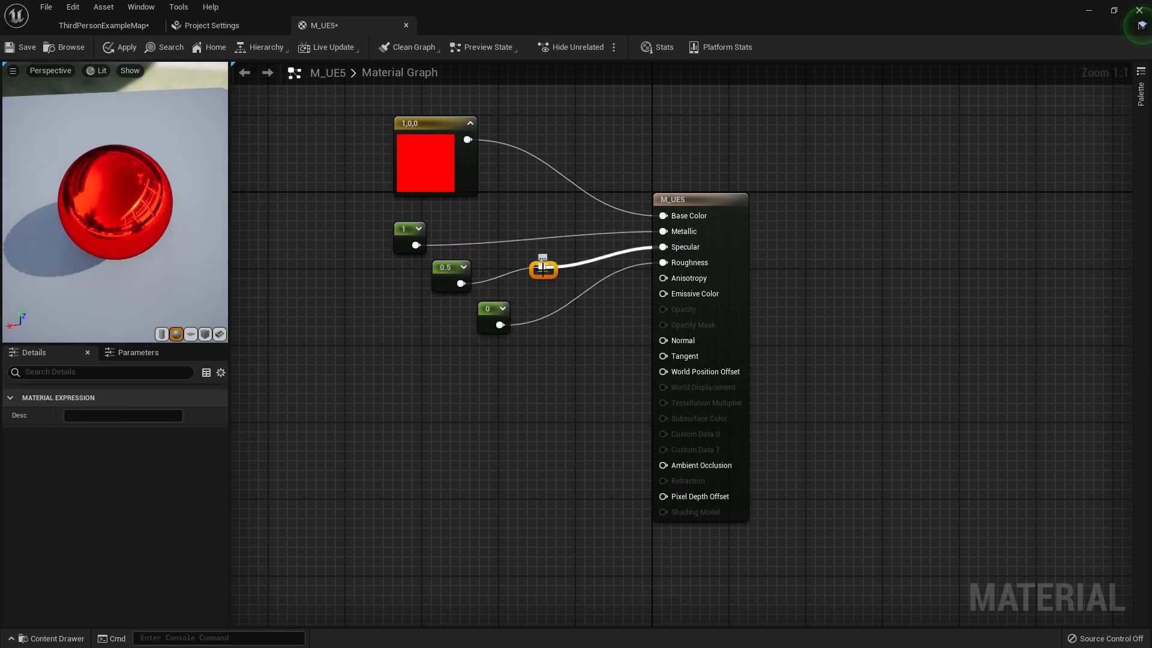
key(Delete)
drag(112, 217, 133, 229)
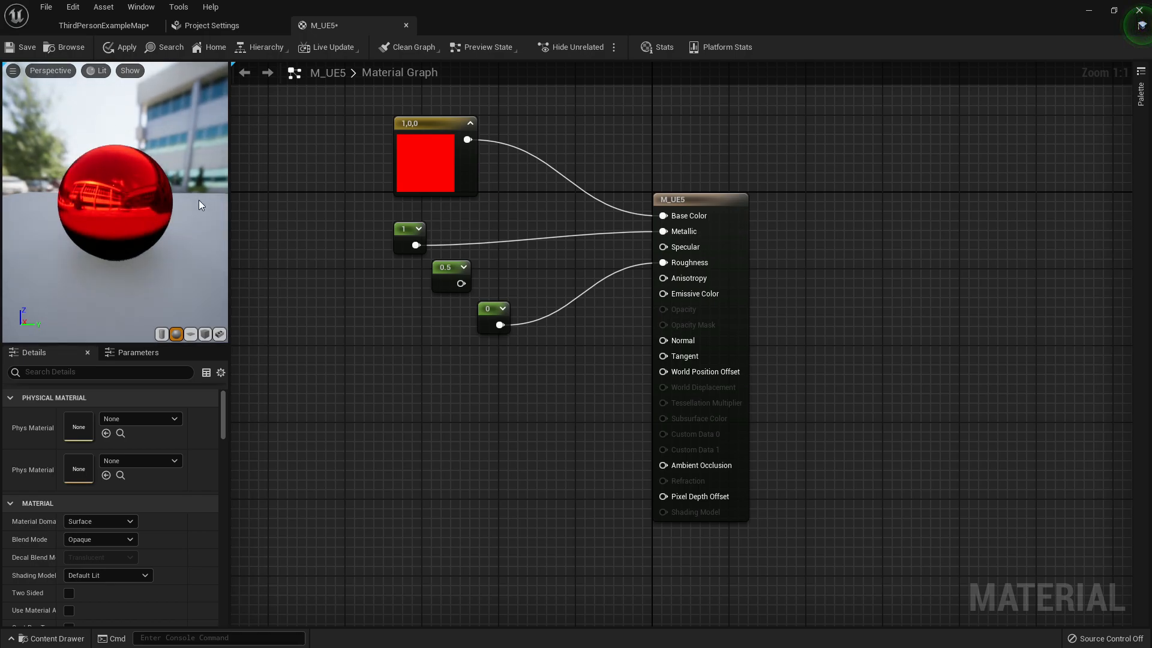
Apply the material changes and assign M_UE5 to a wooden block behind the chair in ThirdPersonExampleMap
click(124, 46)
click(105, 25)
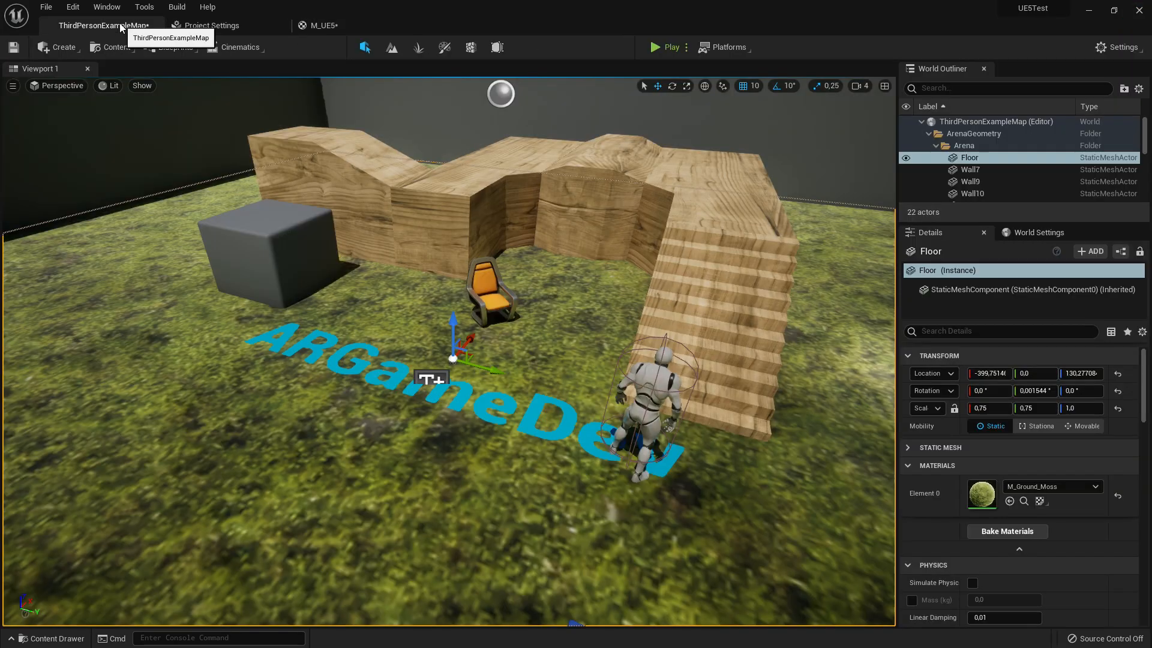
click(52, 638)
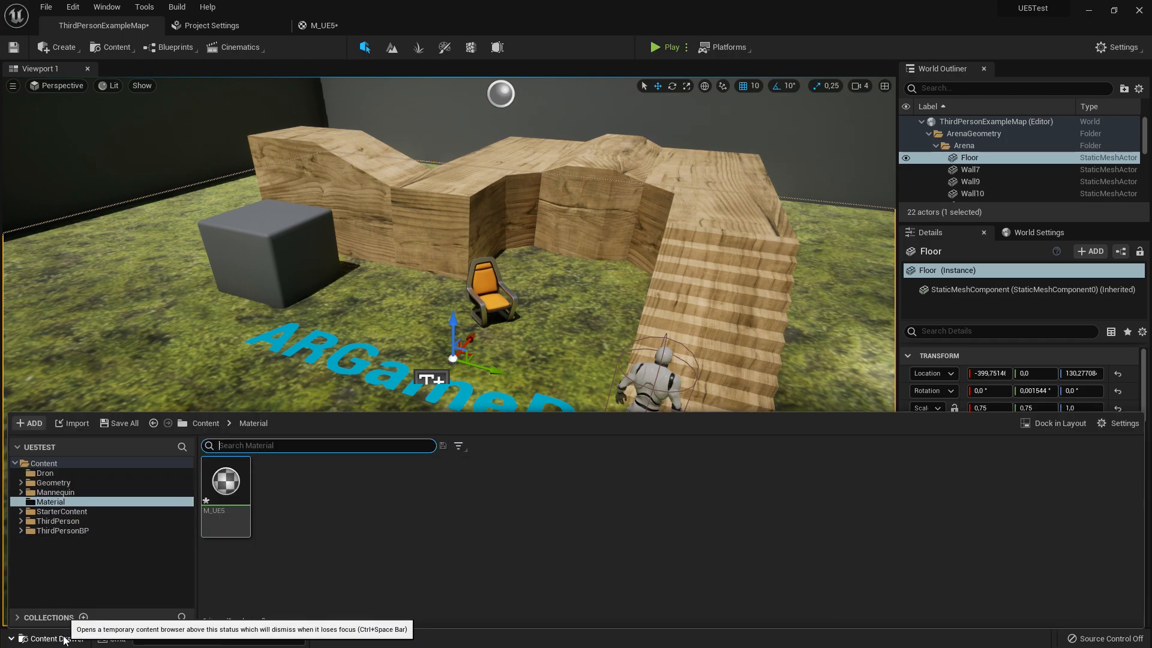
drag(348, 304, 453, 223)
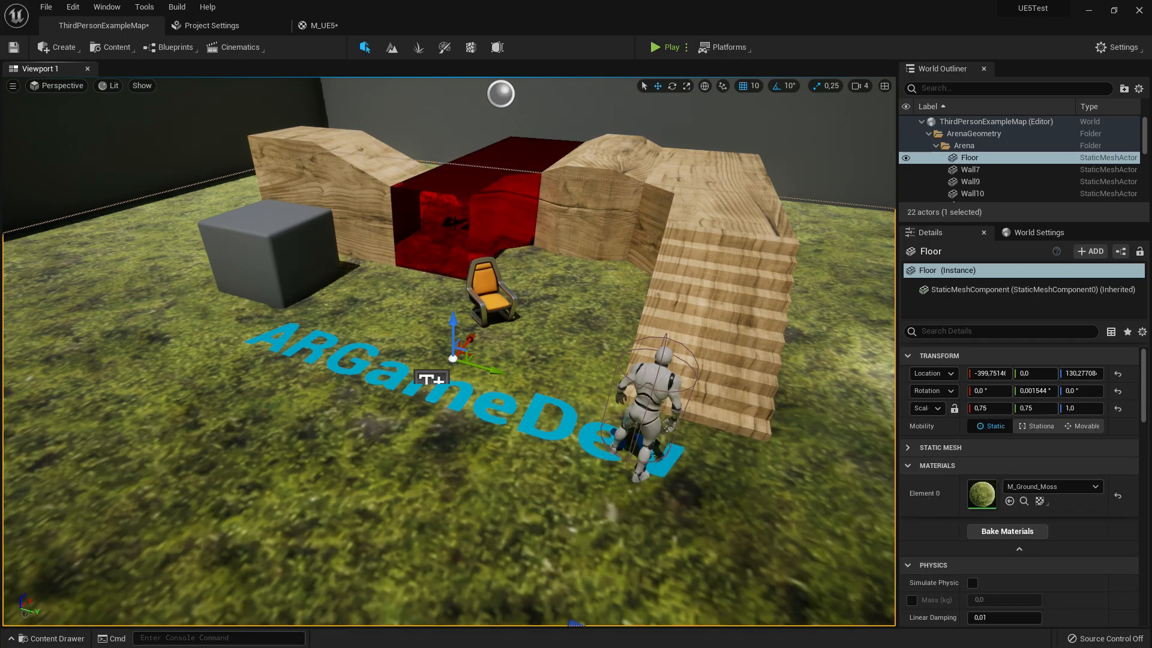
Examine the block carrying the M_UE5 material in the level from closer and different angles
scroll(484, 241, up, 4)
right_drag(483, 241, 422, 142)
key(s)
key(a)
key(a)
key(s)
key(w)
key(q)
key(s)
key(e)
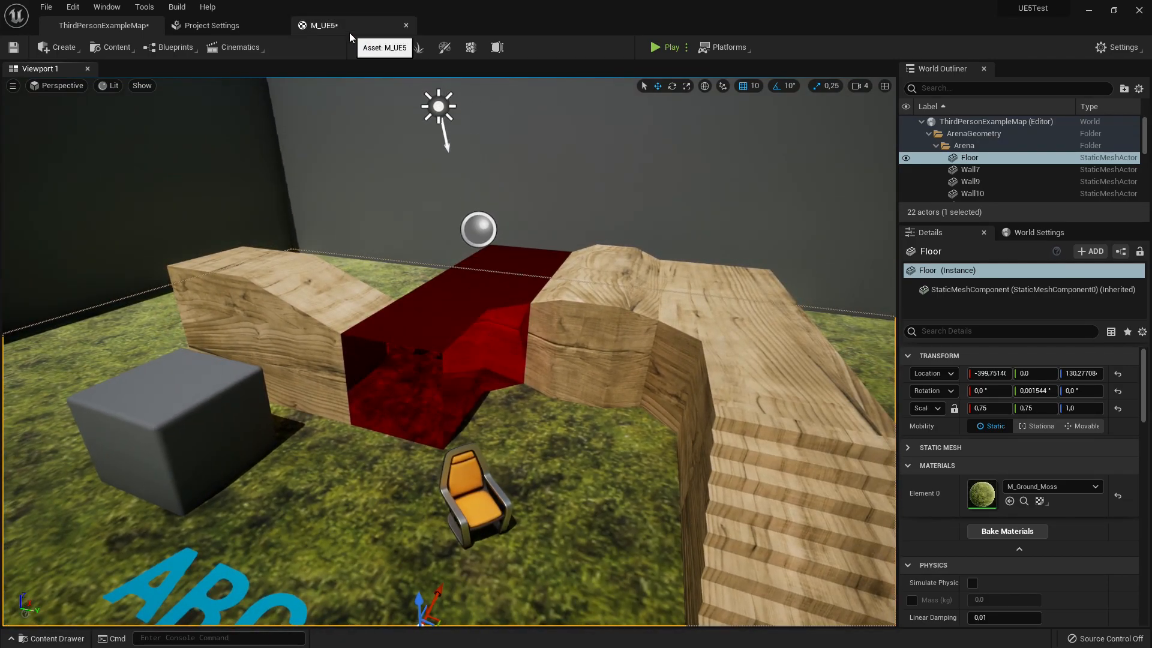
Return to the M_UE5 material graph and move the Roughness Constant node up beside the 0.5 Constant node
click(347, 26)
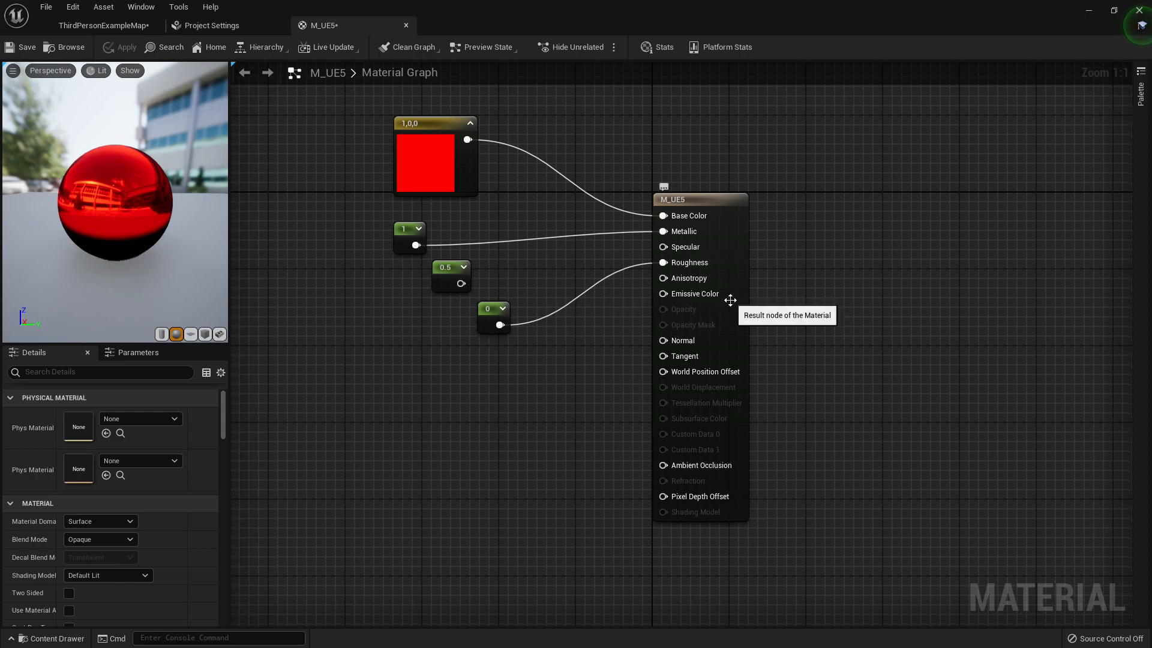
drag(495, 303, 497, 290)
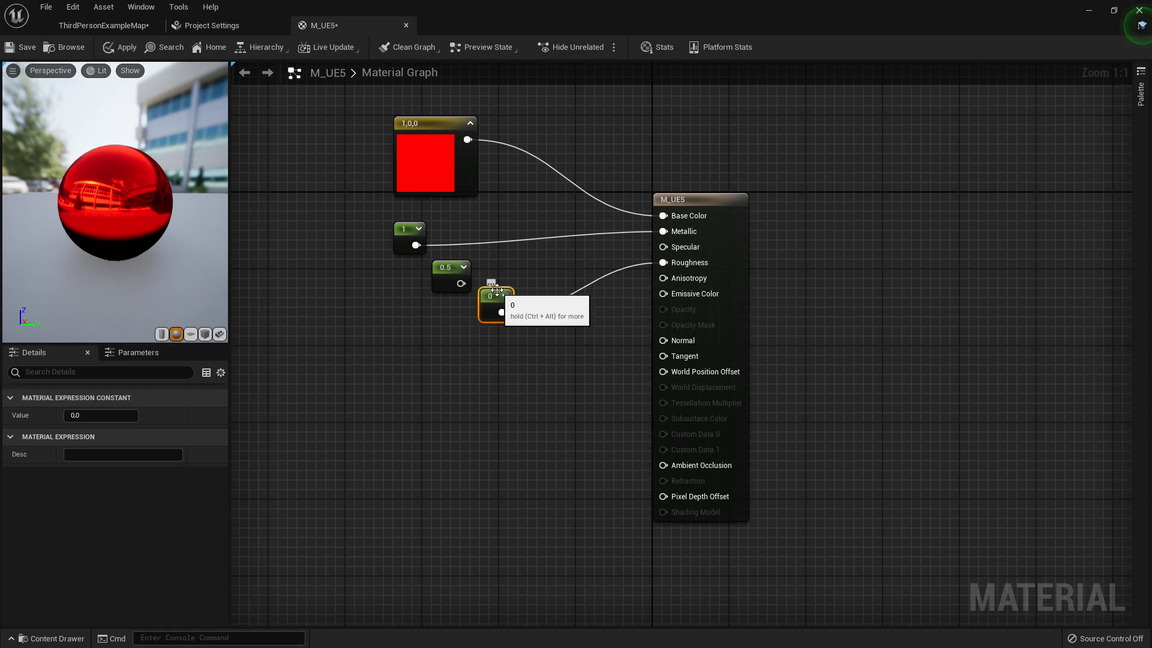
drag(496, 290, 494, 287)
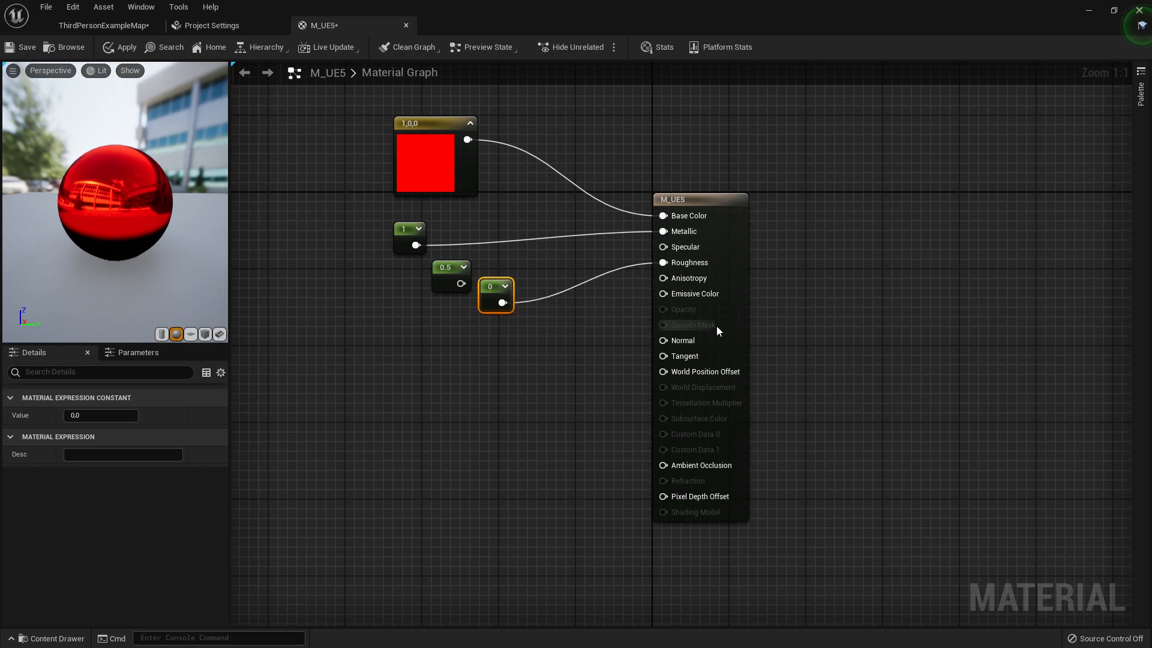
Connect a new Constant node to the Anisotropy input of M_UE5 and set its value to 1
mouse_move(675, 288)
mouse_down()
mouse_move(496, 354)
mouse_move(652, 294)
mouse_move(672, 274)
mouse_up()
click(467, 368)
click(472, 370)
click(105, 416)
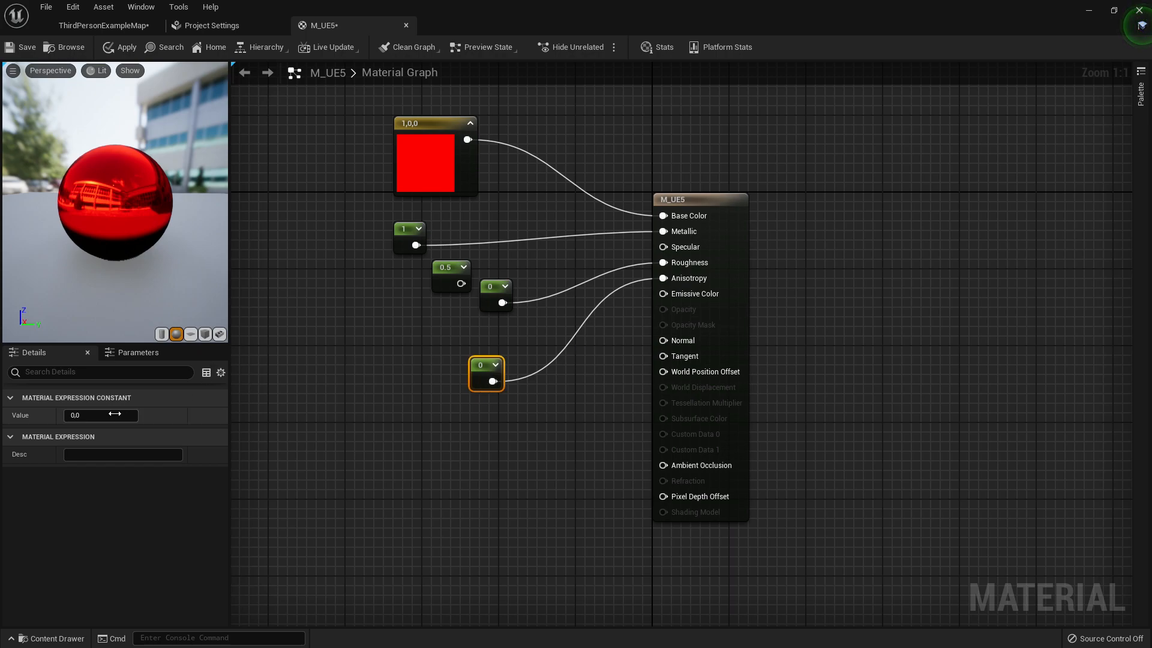
text(1)
key(Return)
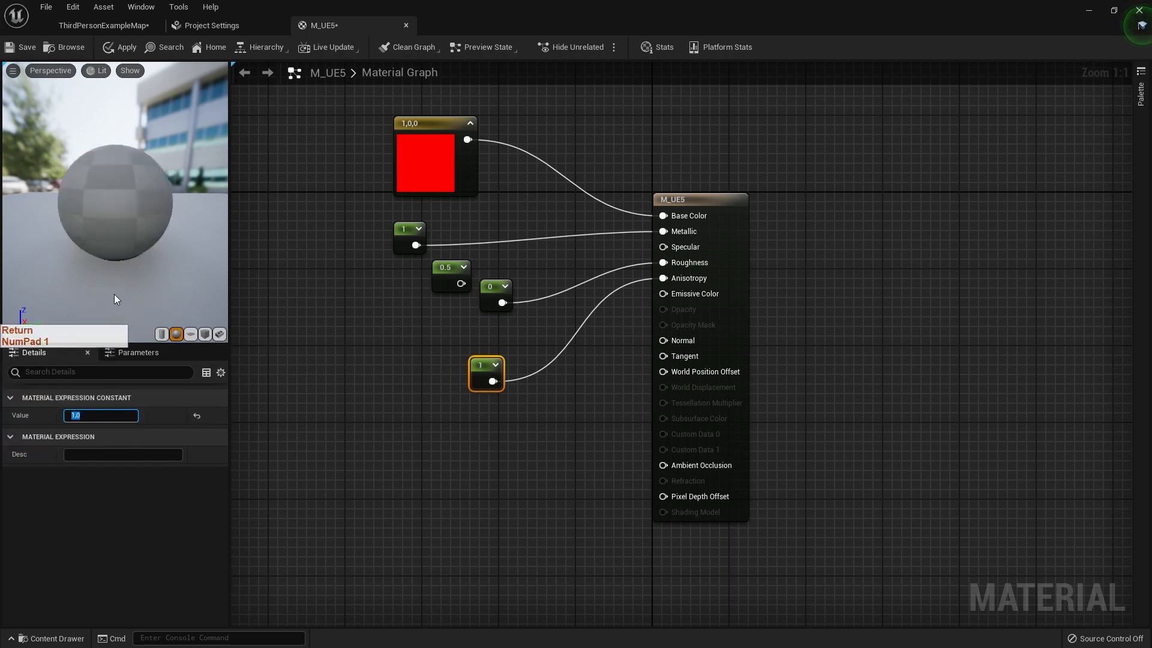
mouse_move(117, 213)
mouse_down()
mouse_move(144, 219)
mouse_move(174, 288)
mouse_move(144, 228)
mouse_move(108, 195)
mouse_move(117, 180)
mouse_move(102, 198)
mouse_move(124, 219)
mouse_up()
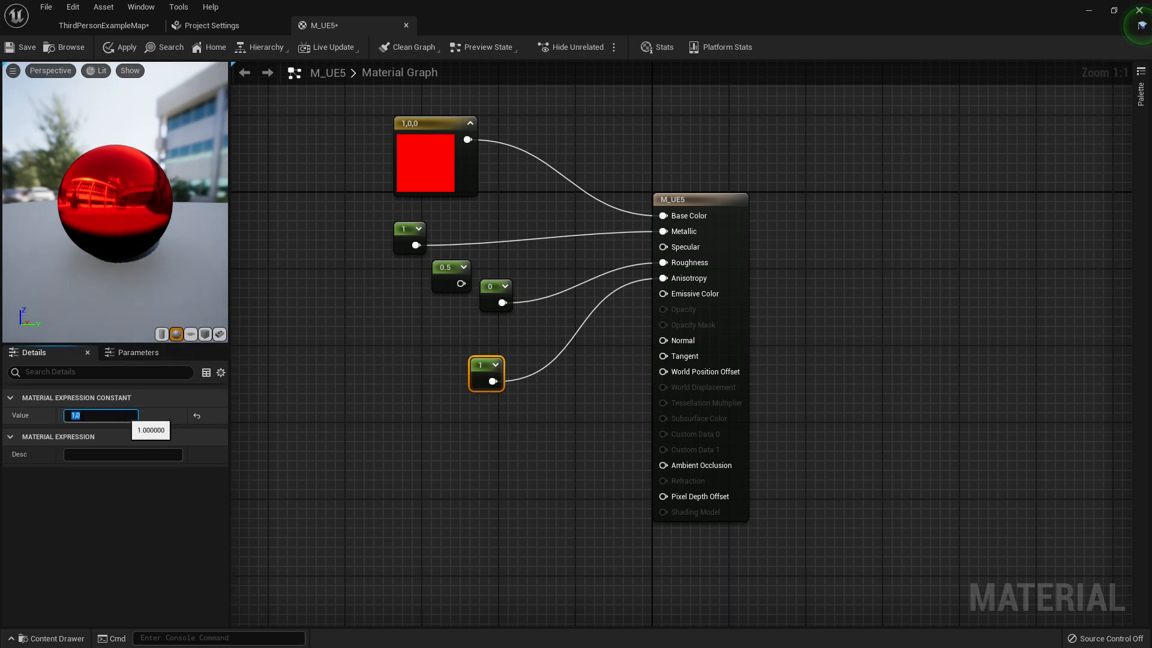
Set the Anisotropy constant to 0 and back to 1, and switch the material preview mesh to a cube
key(Return)
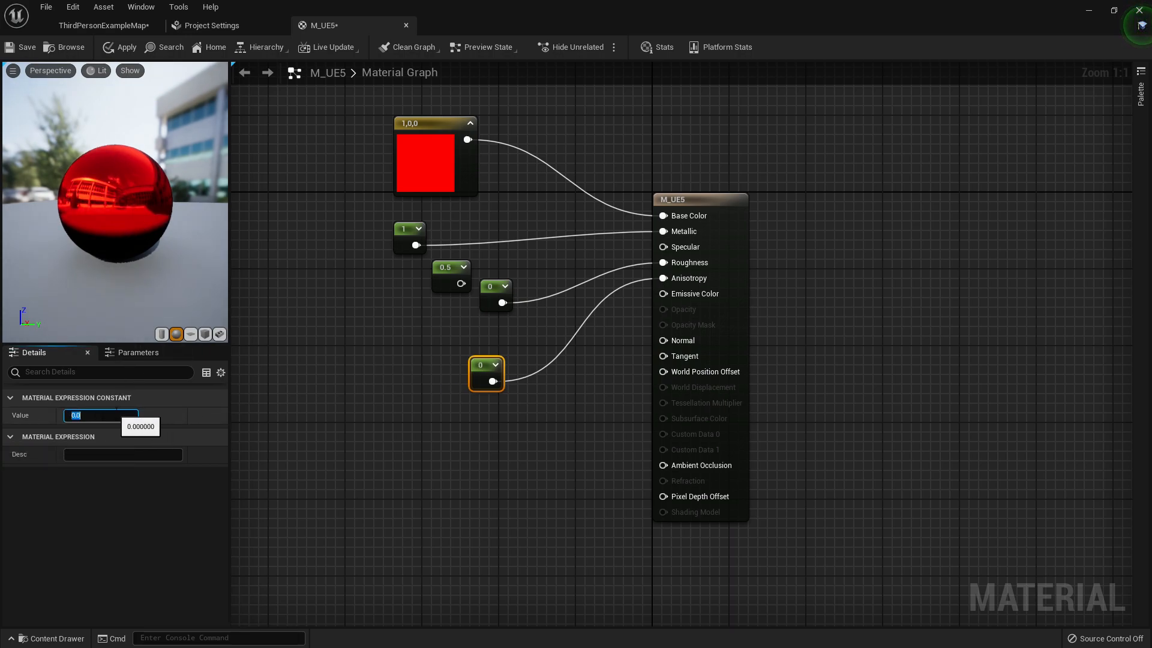
text(1)
key(Return)
click(191, 334)
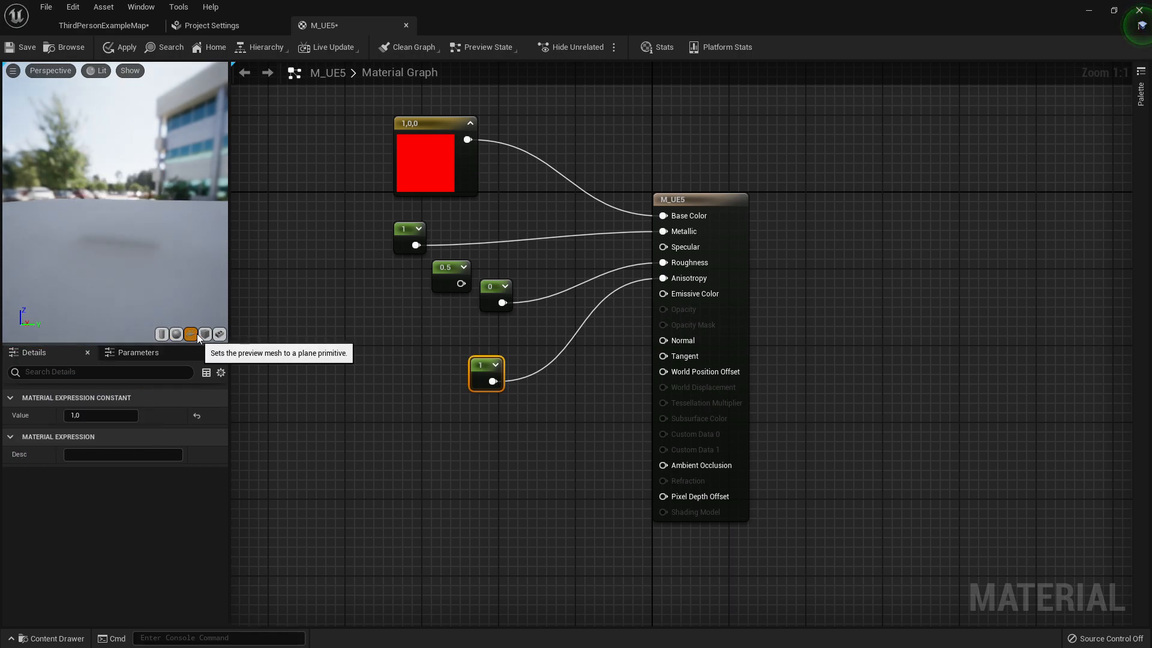
click(201, 334)
Compare Anisotropy constant values of 0 and 1 on the cube preview
click(90, 415)
text(0)
key(Return)
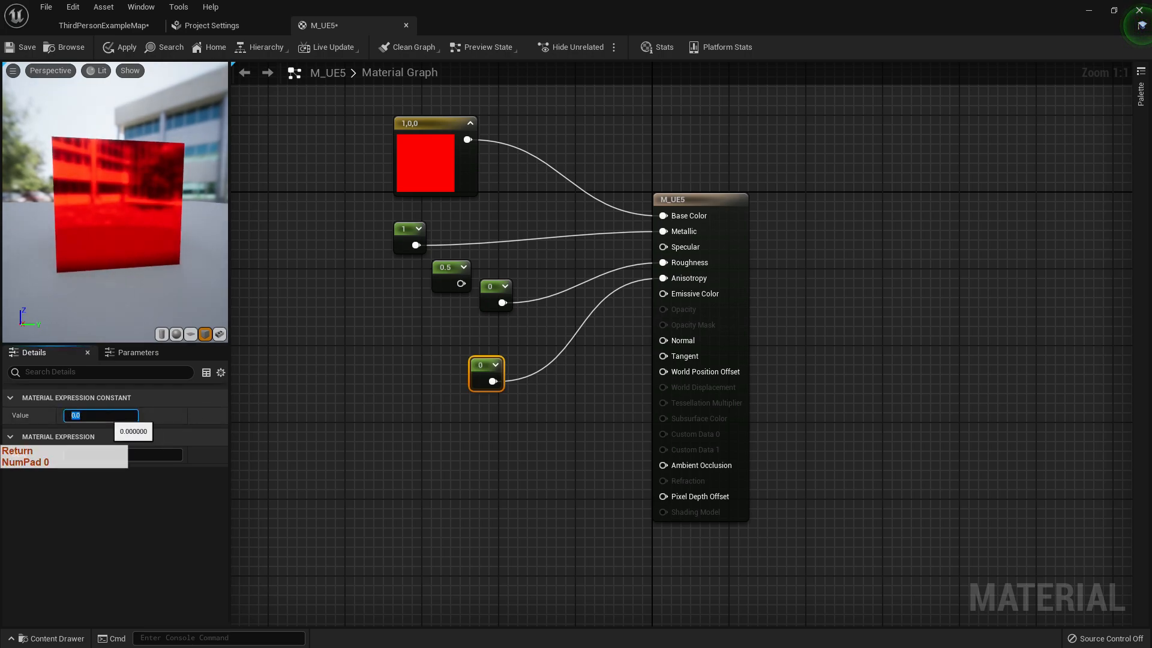
text(0)
text(1)
text(1)
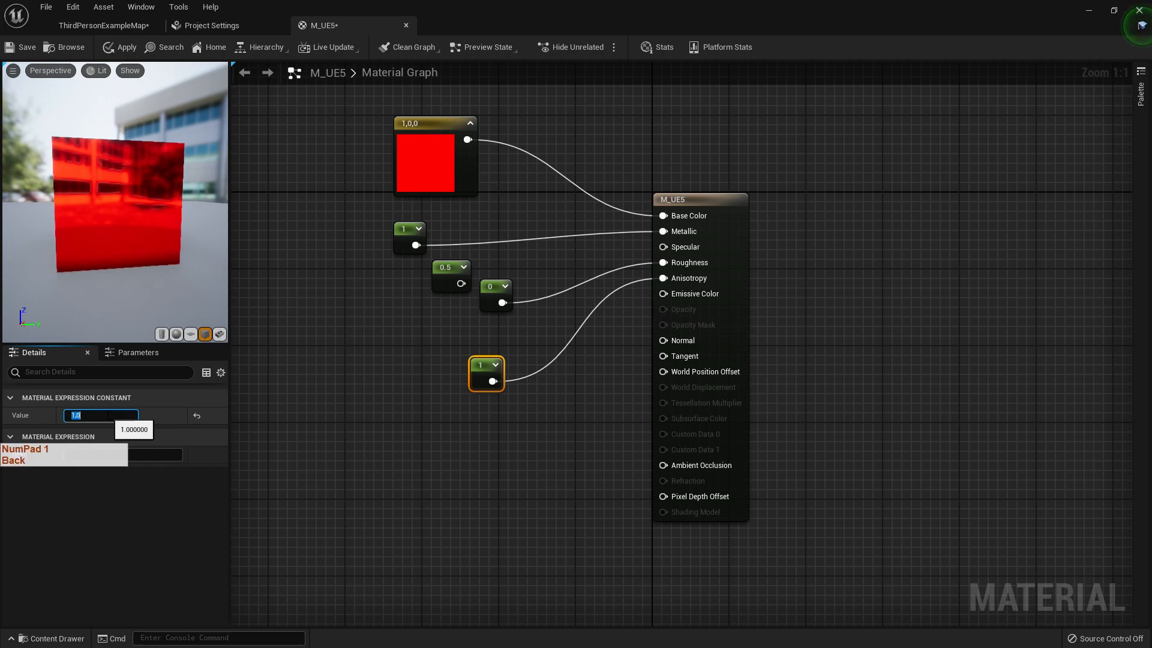
key(Return)
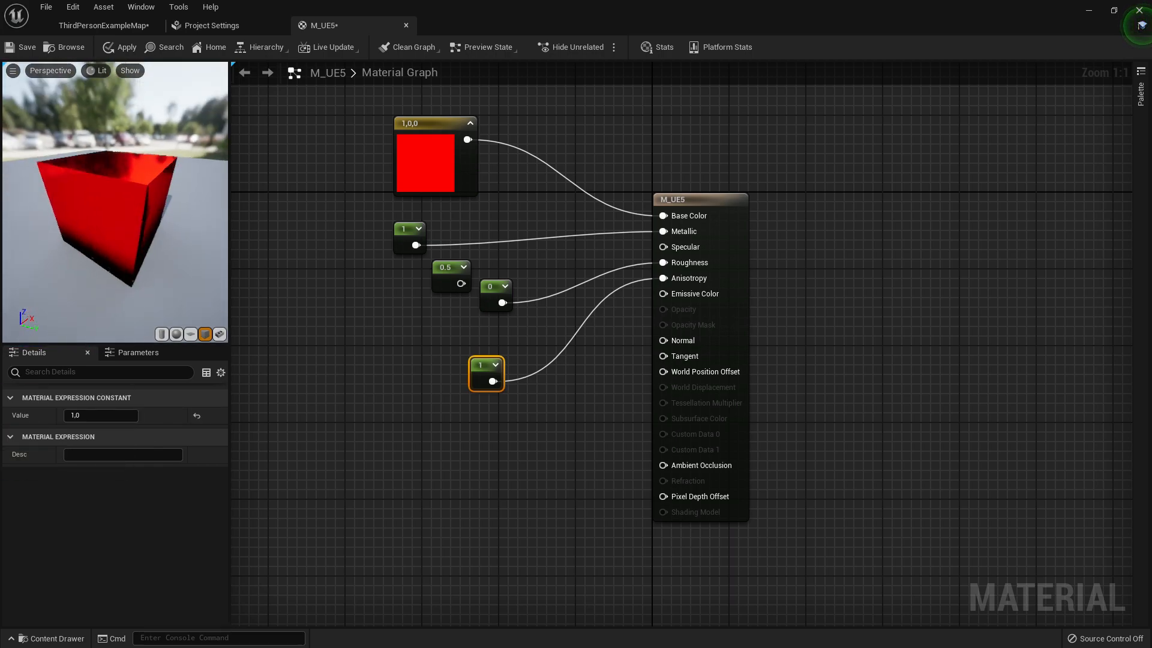
drag(162, 198, 120, 219)
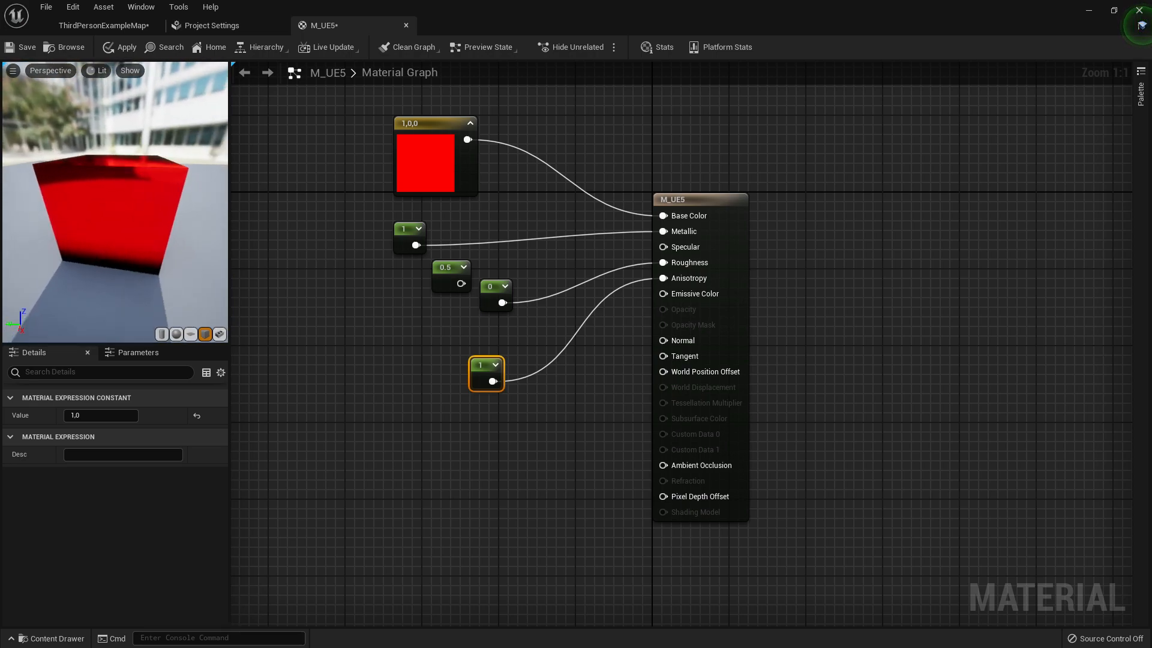
Set the Anisotropy constant to 0.216 and move its node up beneath the other Constant nodes
click(101, 416)
text(0,216)
key(Return)
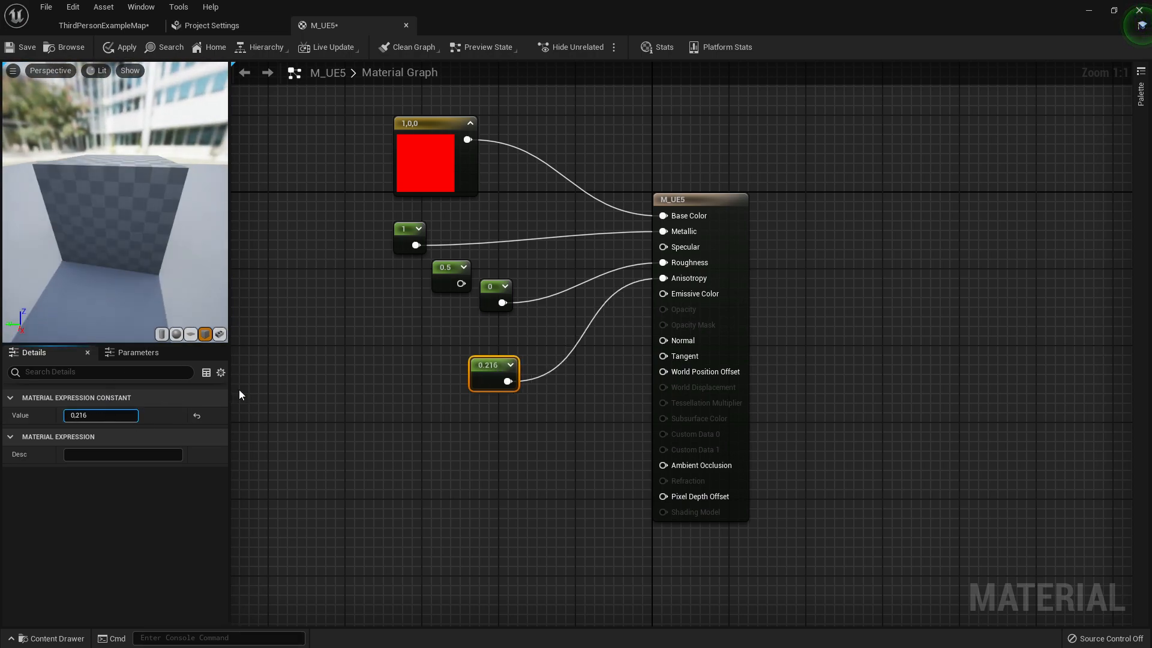
click(398, 339)
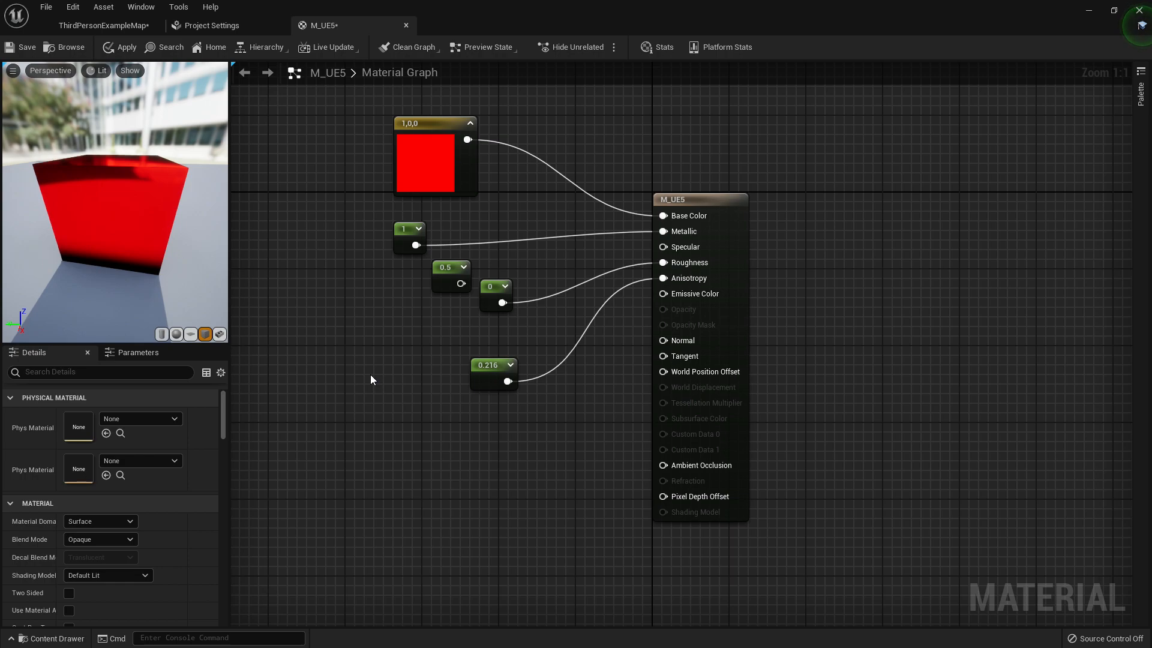
drag(98, 253, 114, 254)
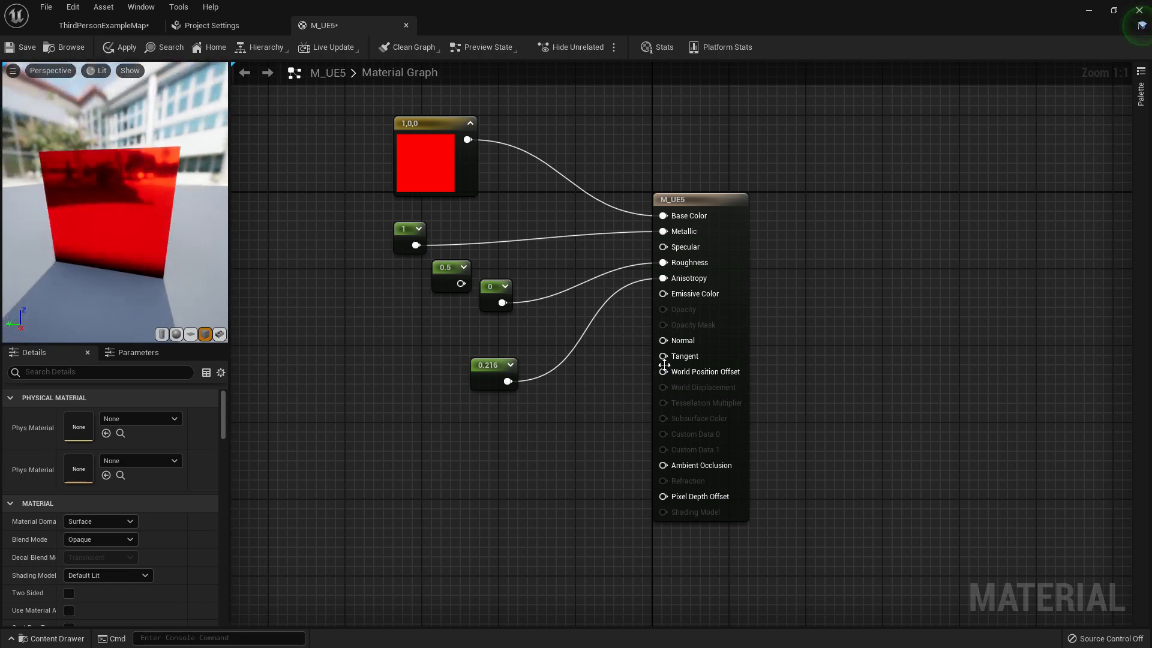
drag(485, 366, 437, 336)
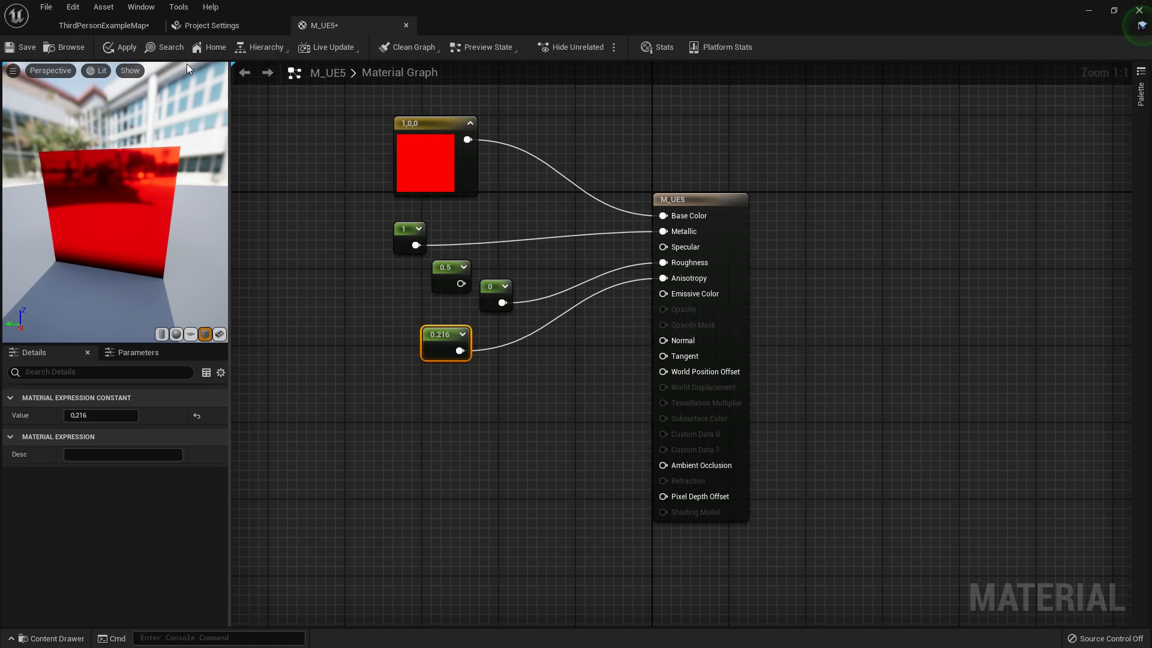
Switch to ThirdPersonExampleMap and open the StarterContent Textures folder in the project content
click(105, 26)
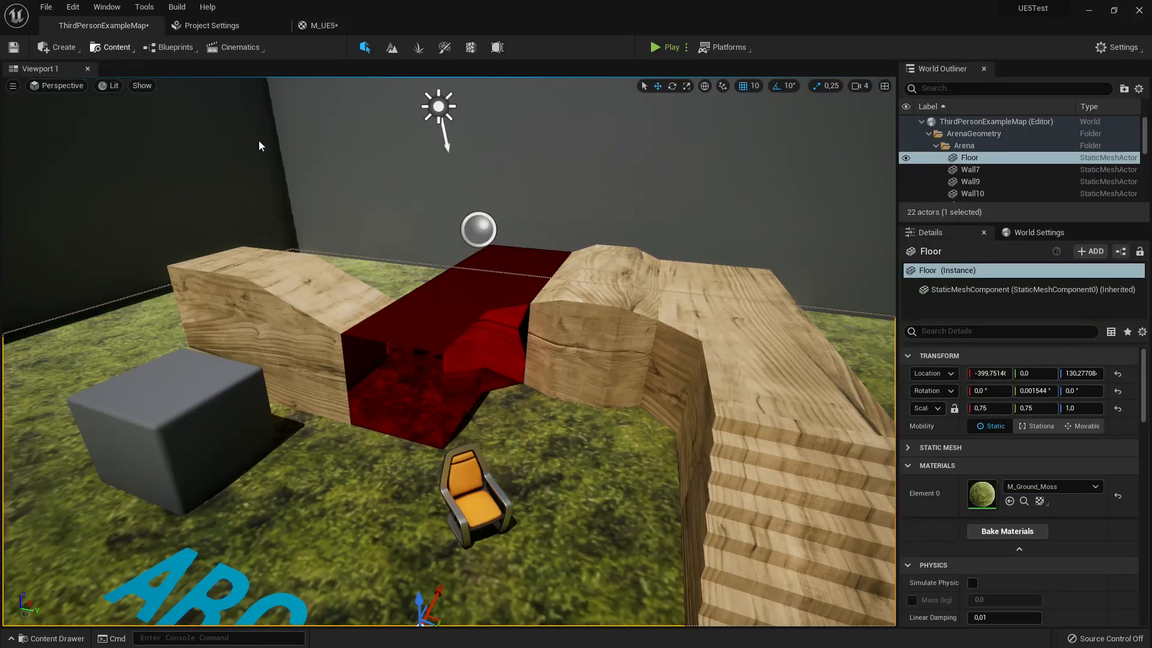
click(50, 640)
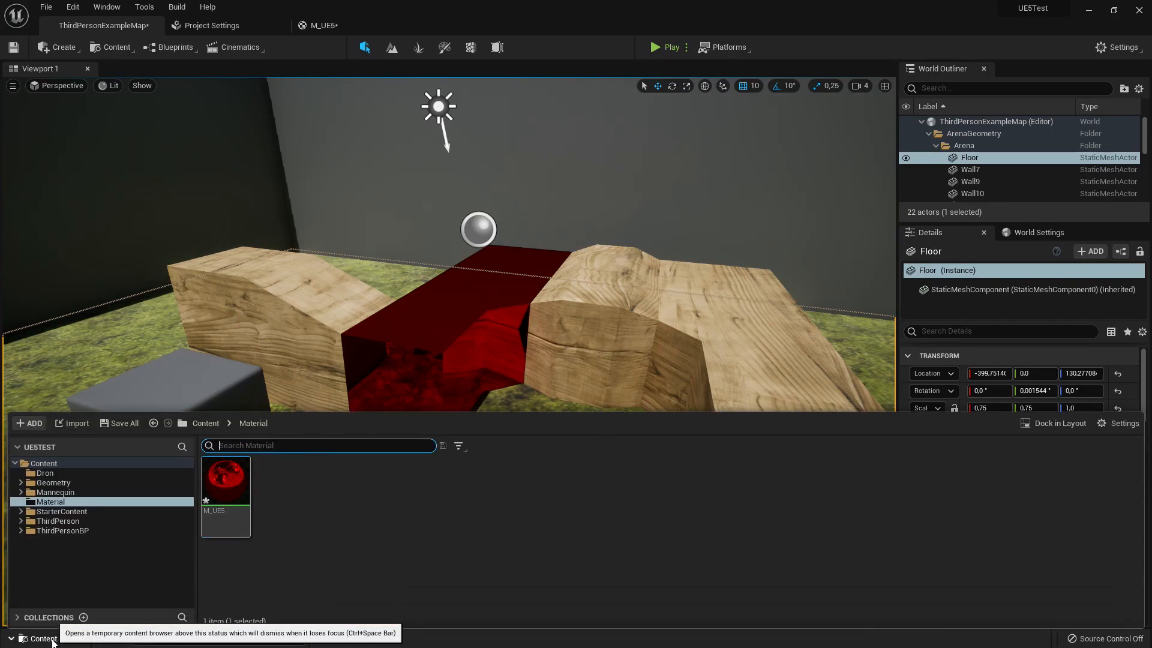
click(21, 512)
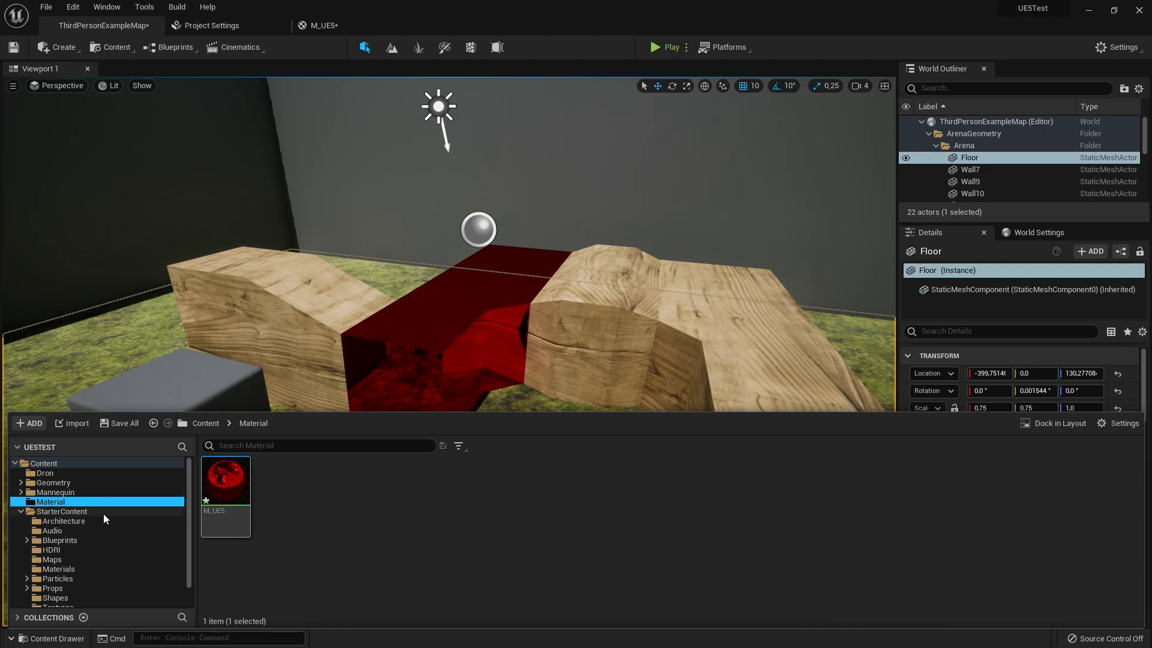
click(30, 422)
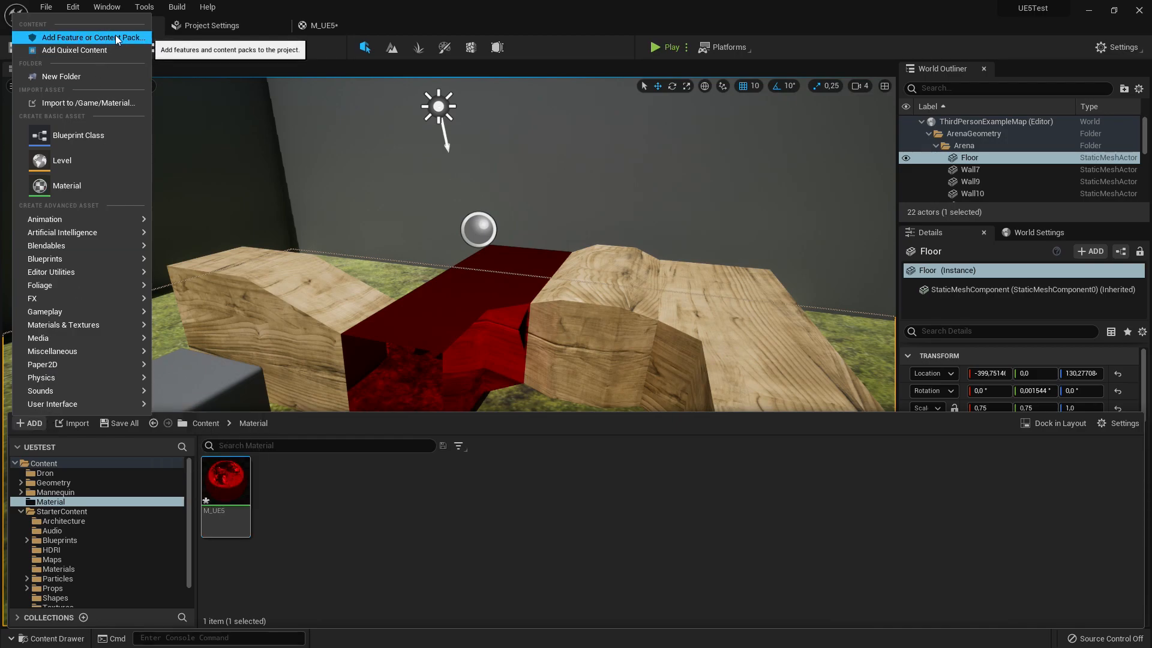
mouse_move(119, 219)
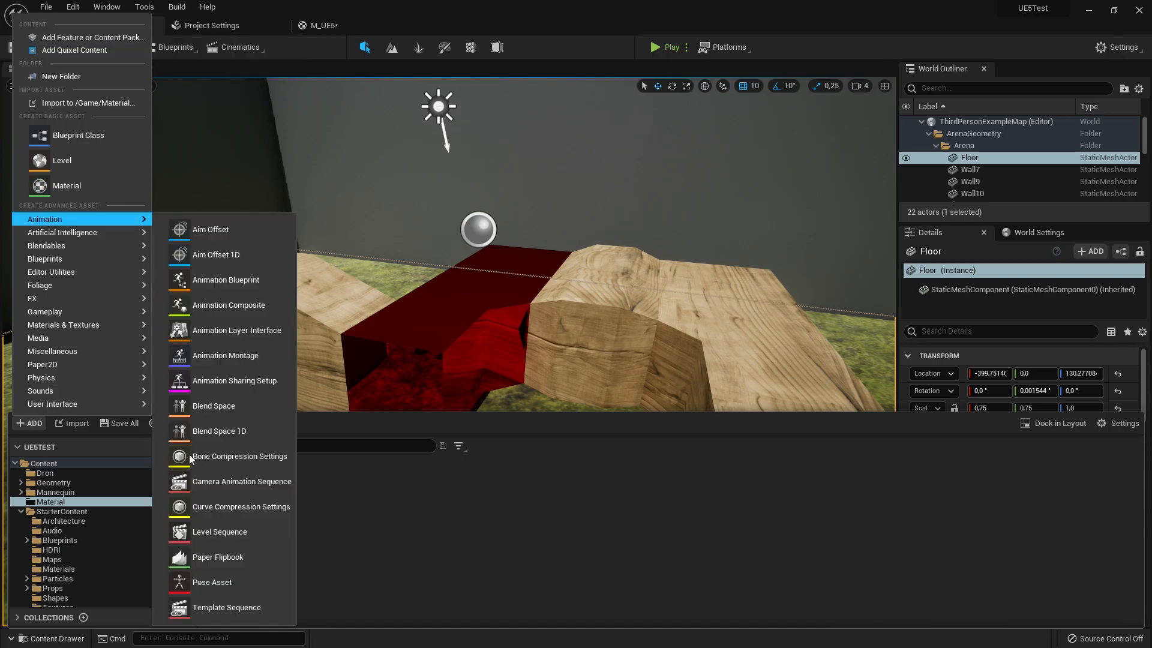
click(67, 512)
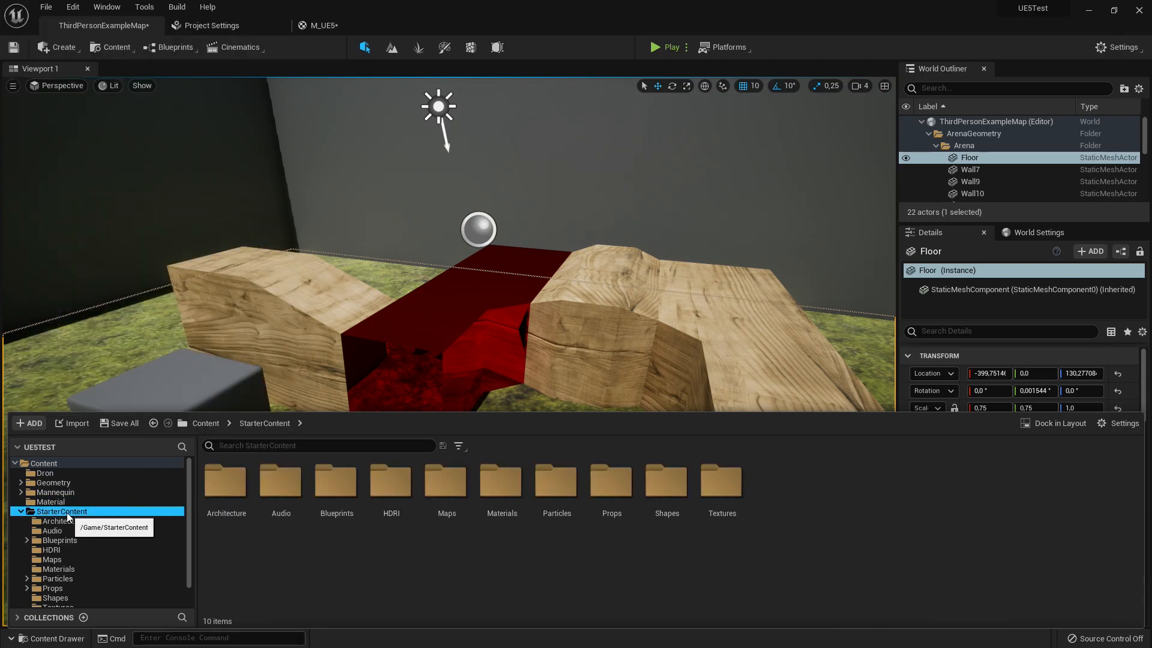
double_click(726, 483)
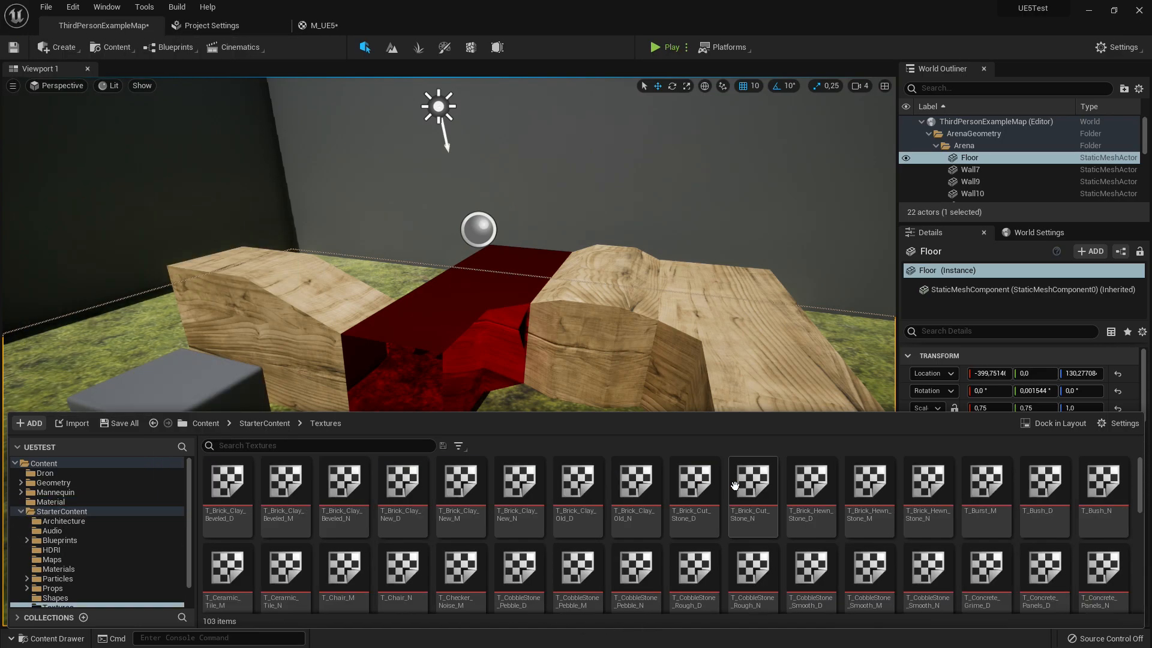
Add the T_Water_M texture to the M_UE5 graph as a Texture Sample and connect its RGB output to Normal
scroll(667, 510, down, 3)
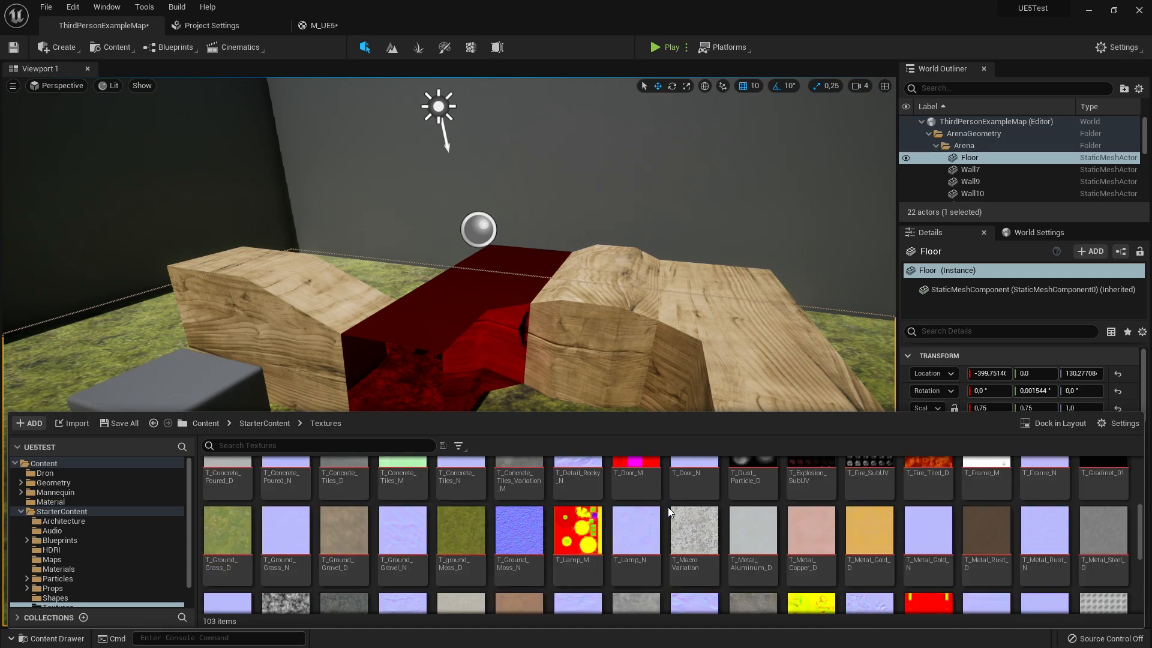
scroll(676, 498, down, 5)
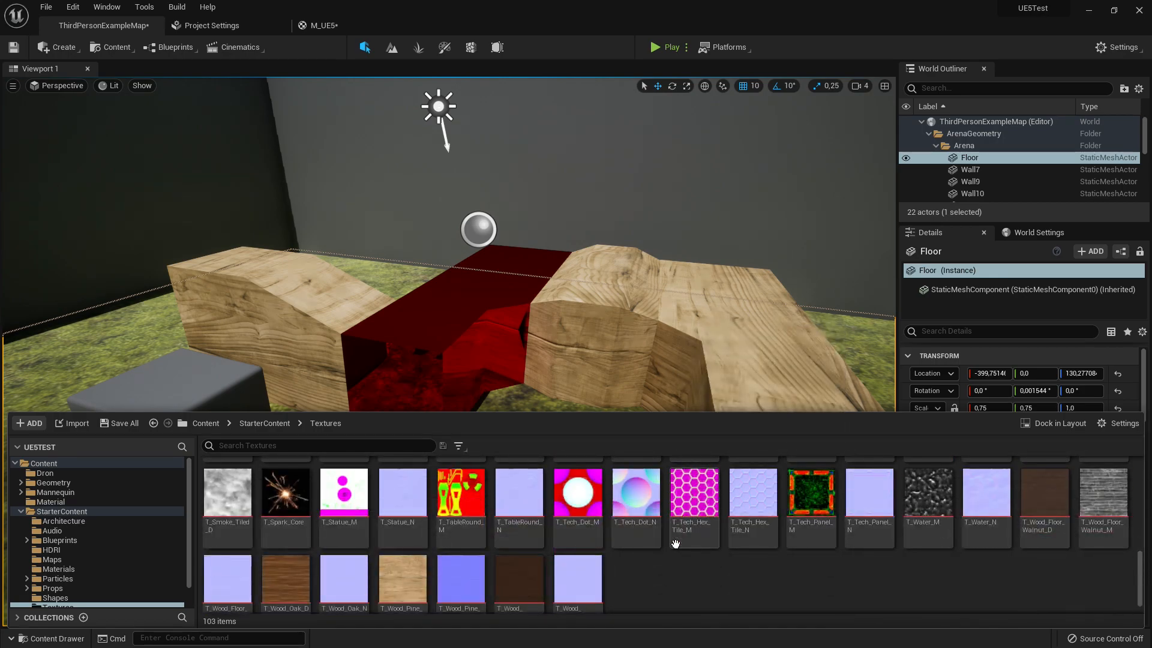
scroll(687, 549, up, 1)
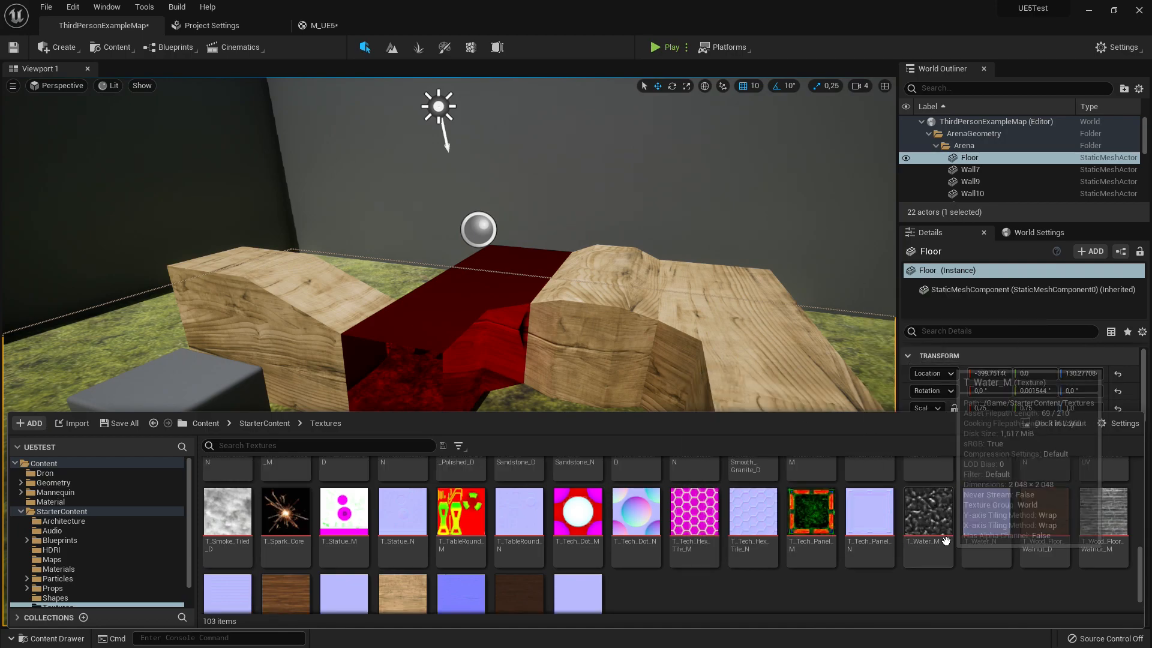
drag(943, 531, 428, 422)
drag(540, 445, 664, 340)
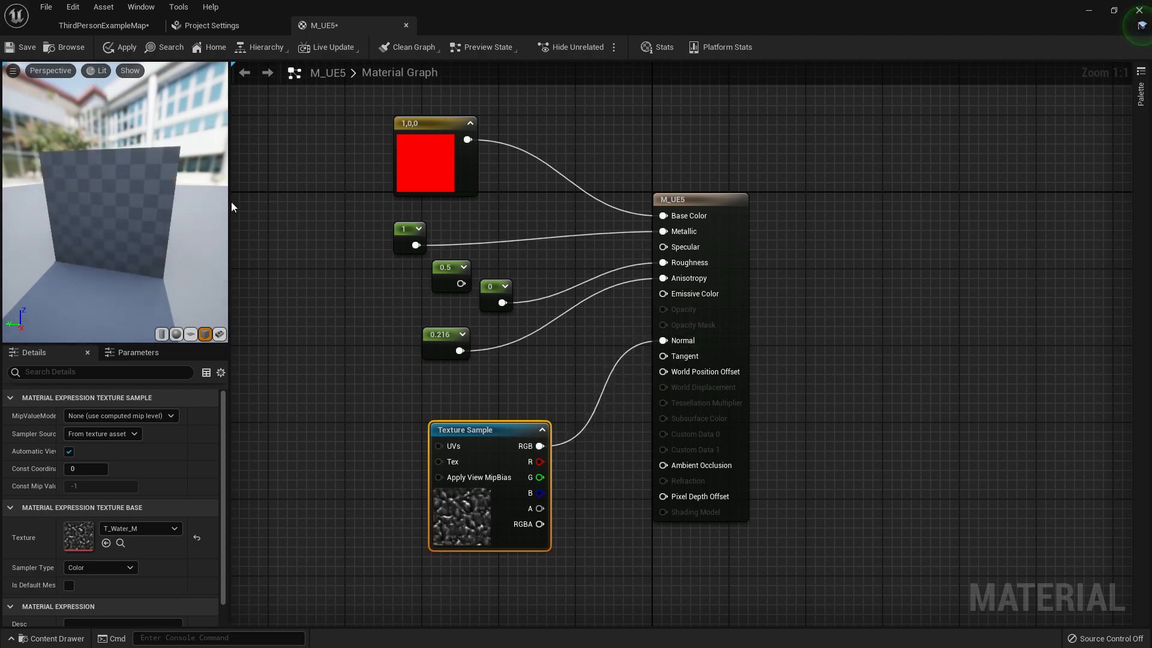
drag(89, 190, 144, 198)
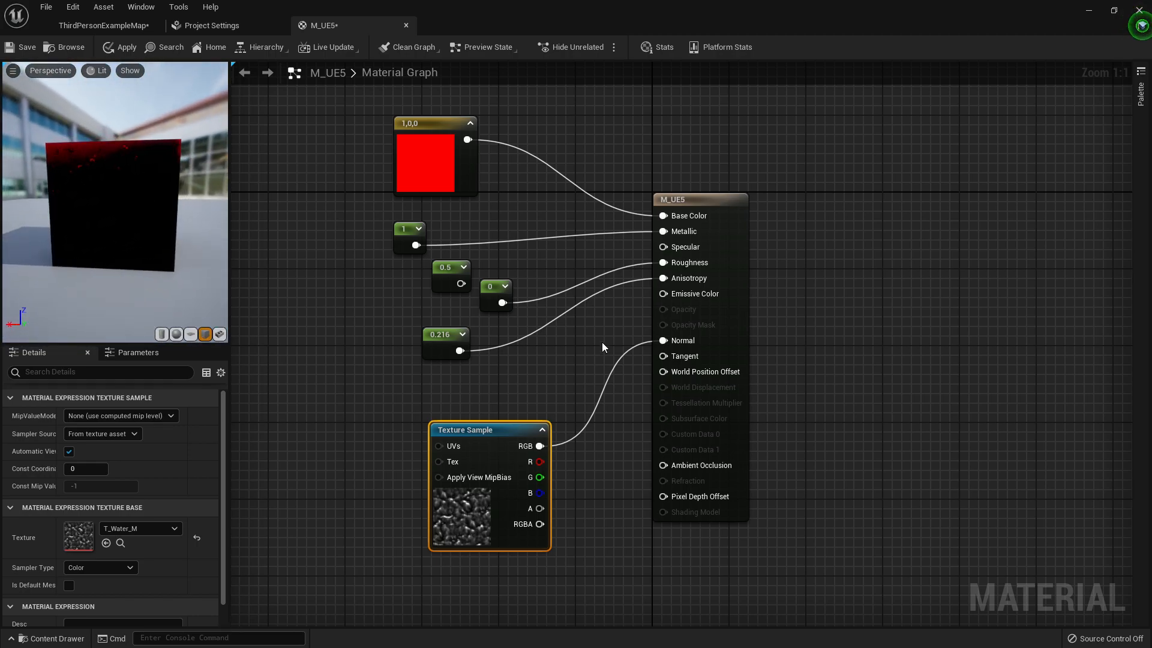
Disconnect the 0.216 constant from Anisotropy and the 0 constant from Roughness
alt+click(542, 329)
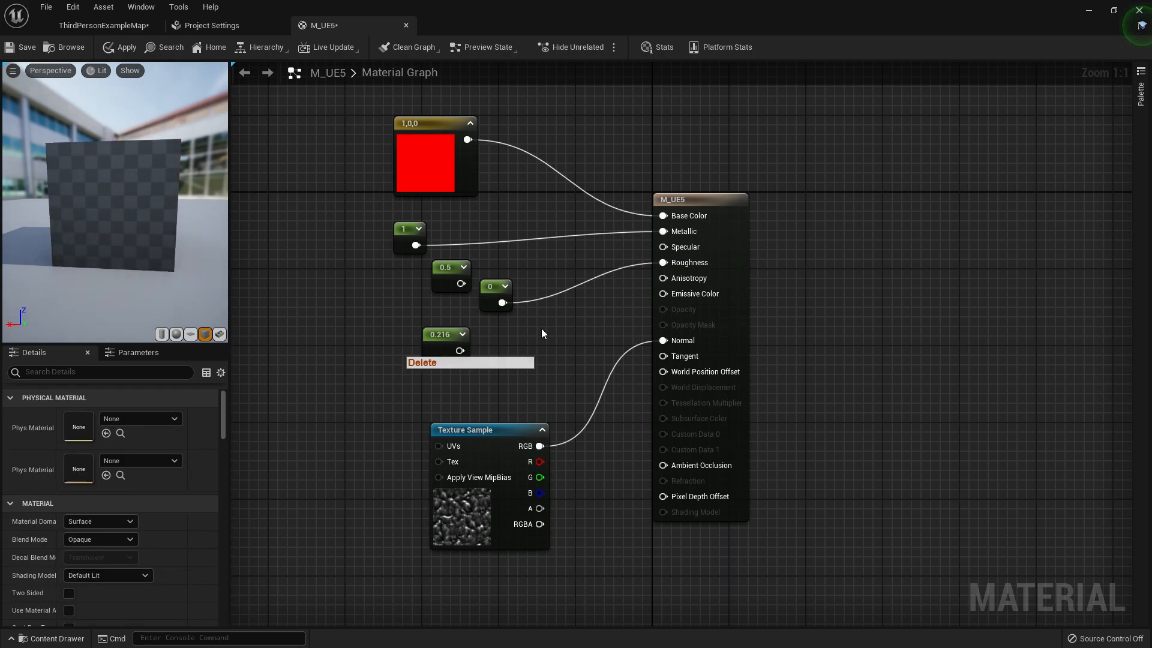
drag(114, 196, 150, 192)
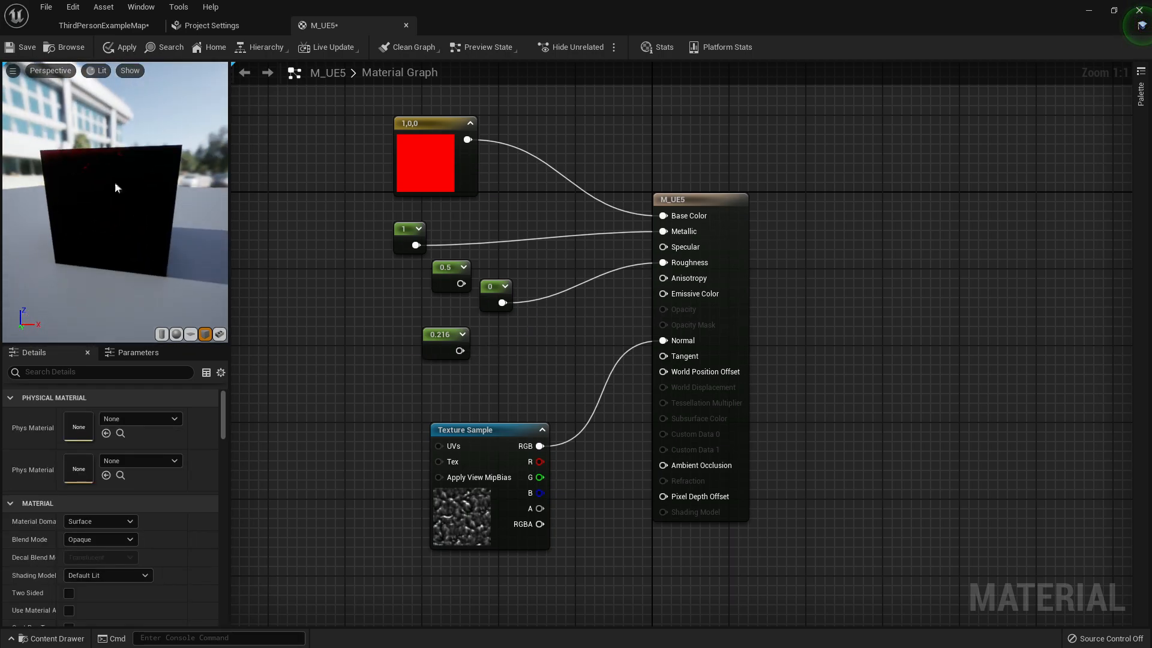
alt+click(561, 290)
drag(138, 205, 219, 220)
Try the Texture Sample's RGBA output and its G output as the source for the Normal input
drag(486, 438, 440, 410)
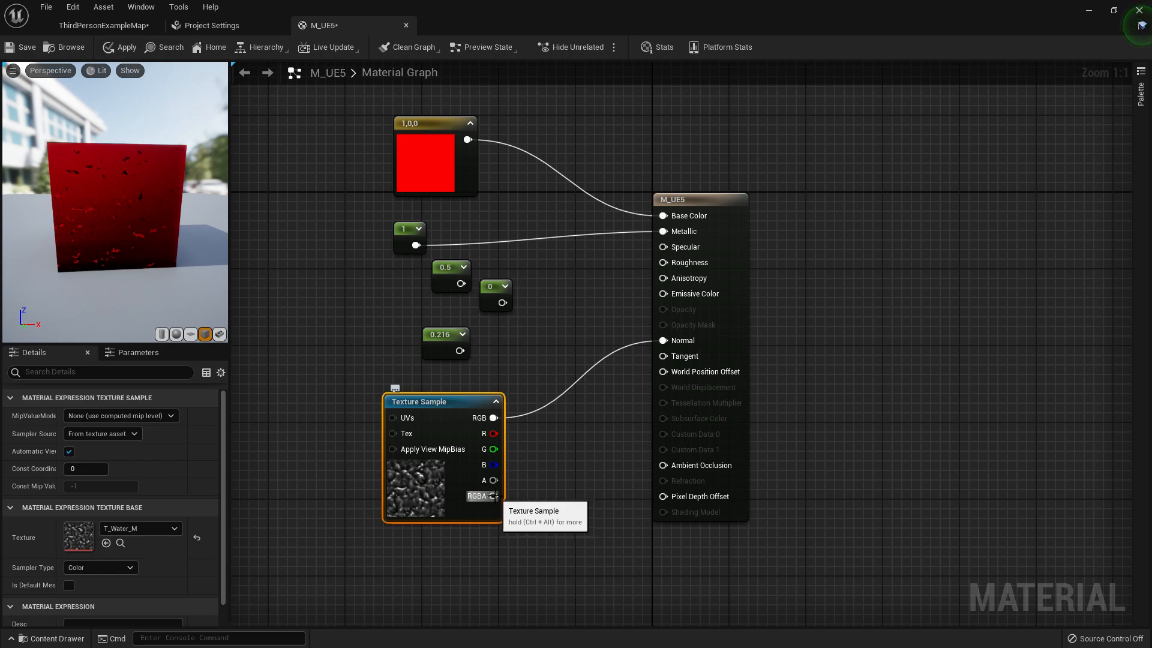
drag(493, 495, 666, 341)
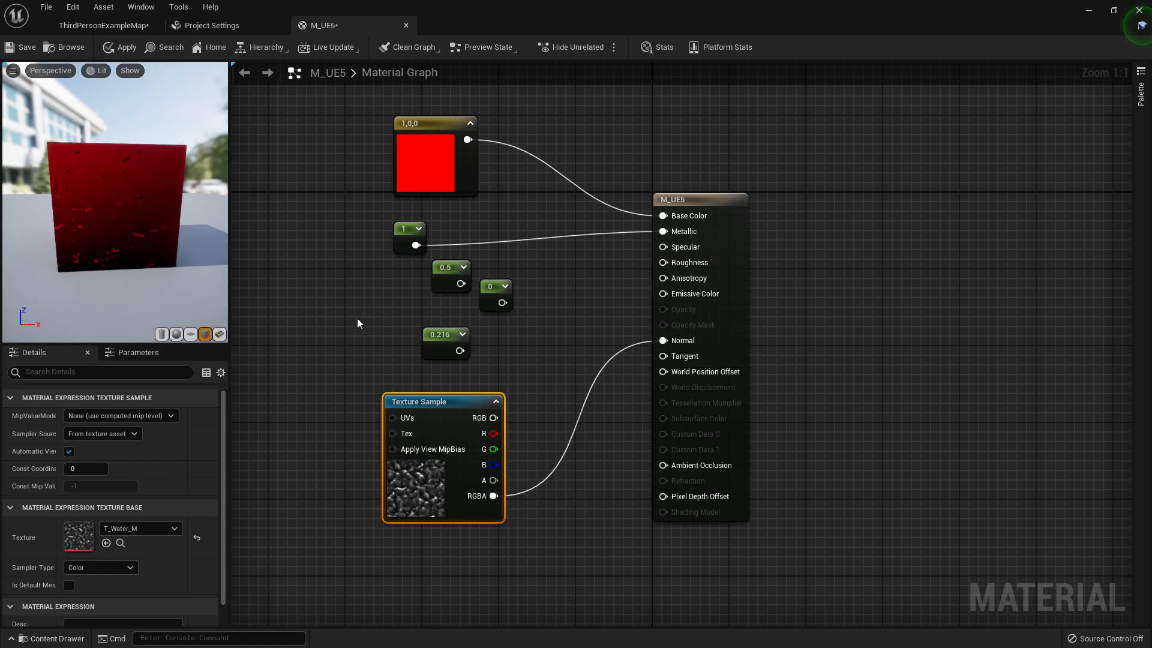
drag(493, 449, 664, 343)
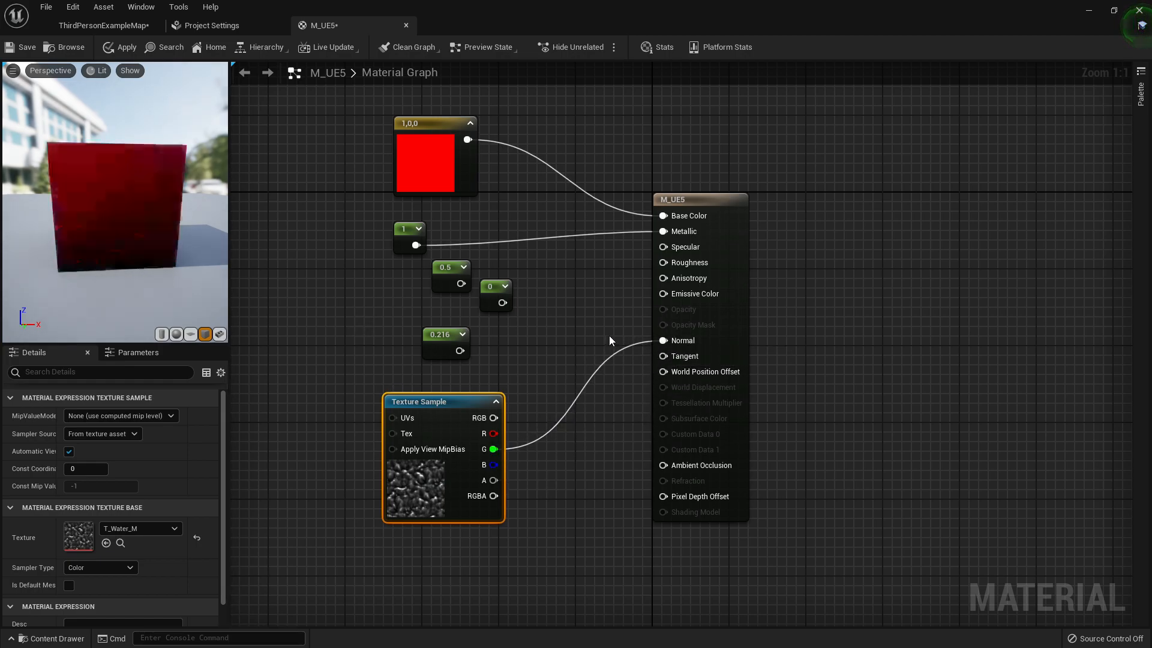
drag(138, 193, 153, 240)
drag(134, 187, 66, 155)
Connect the Texture Sample's RGB output to Normal again and move the node away from the Constant nodes
drag(493, 417, 663, 341)
drag(167, 266, 201, 262)
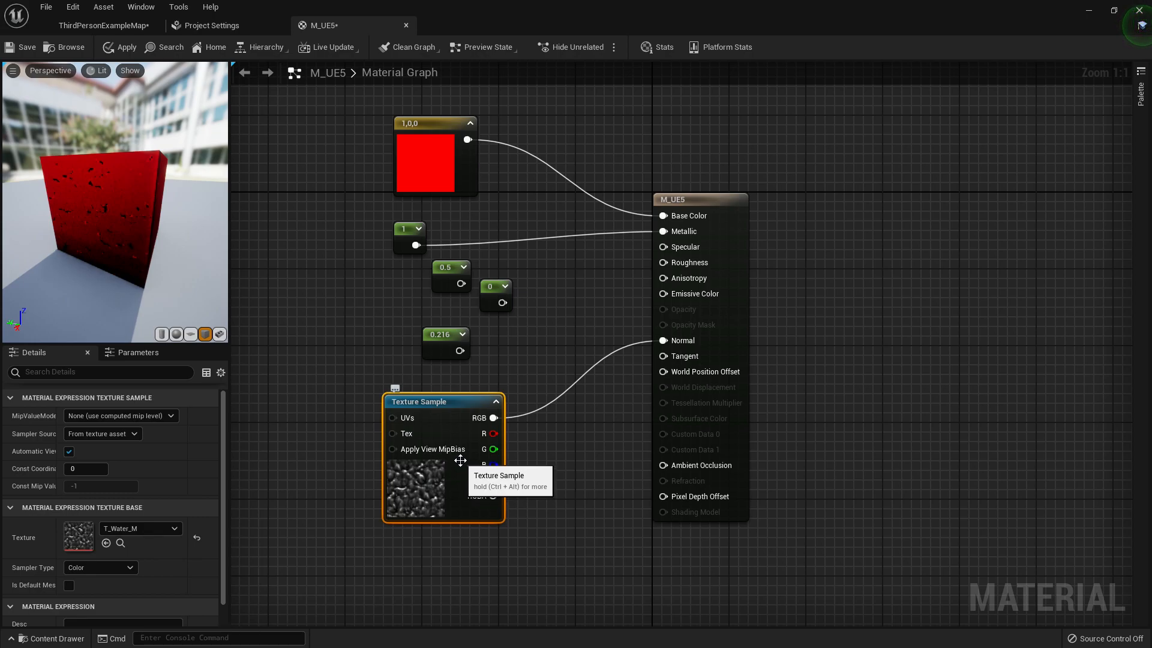
drag(447, 403, 350, 384)
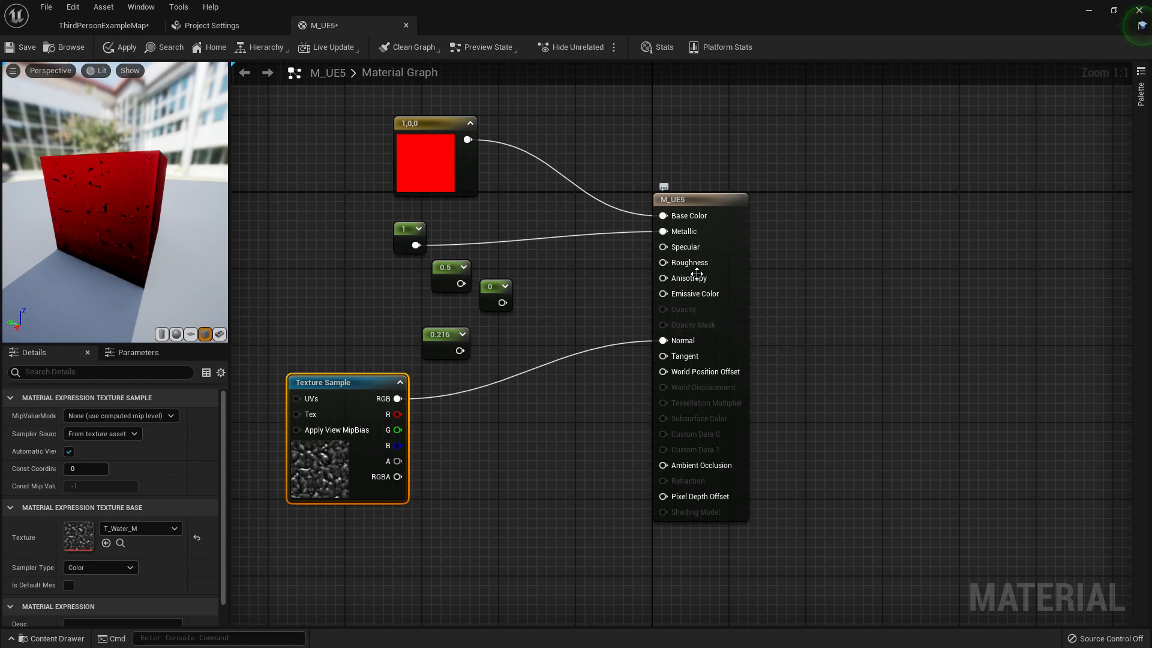
Move the M_UE5 result node slightly away from its input nodes and set the material's Blend Mode to Masked
drag(706, 206, 745, 196)
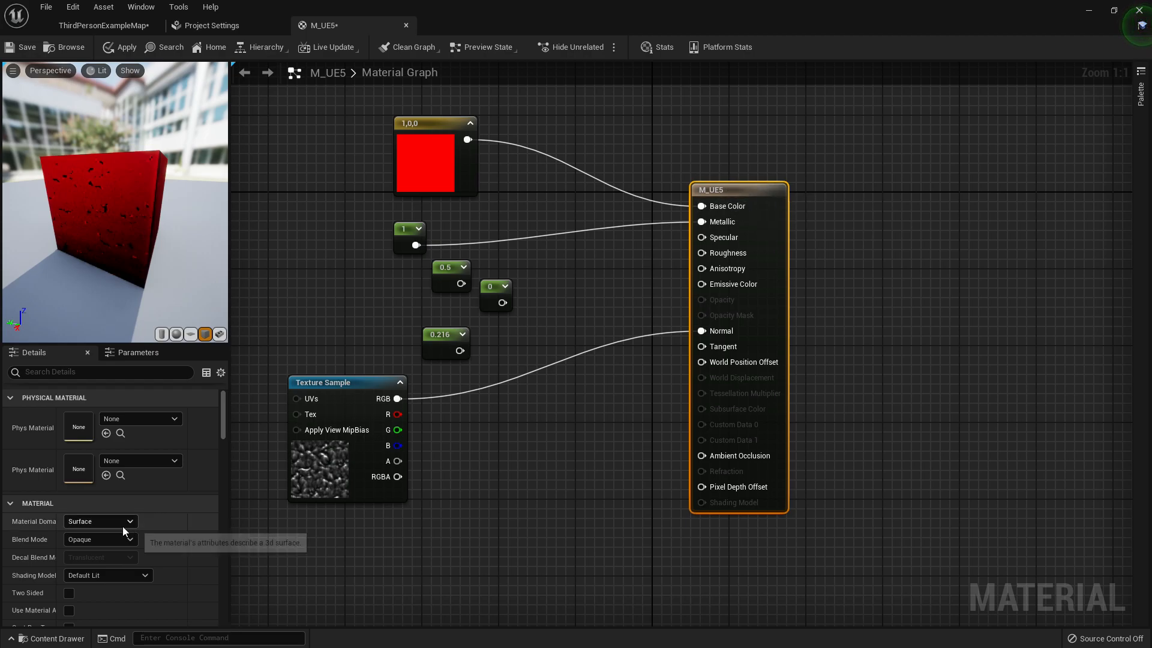
click(123, 543)
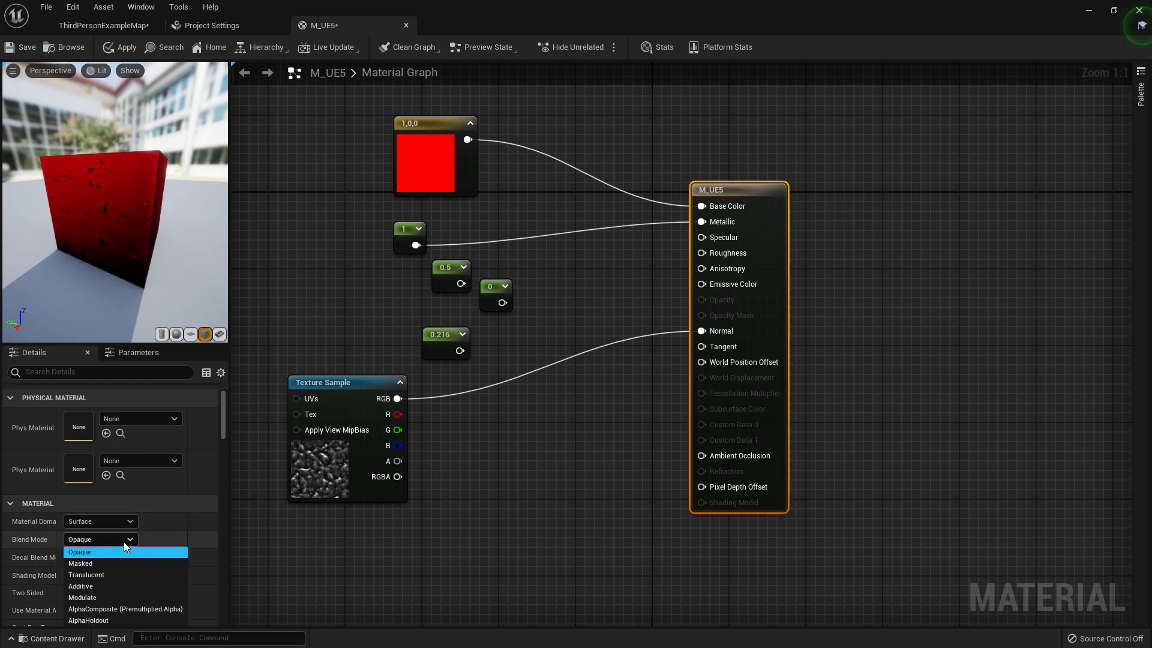
click(113, 561)
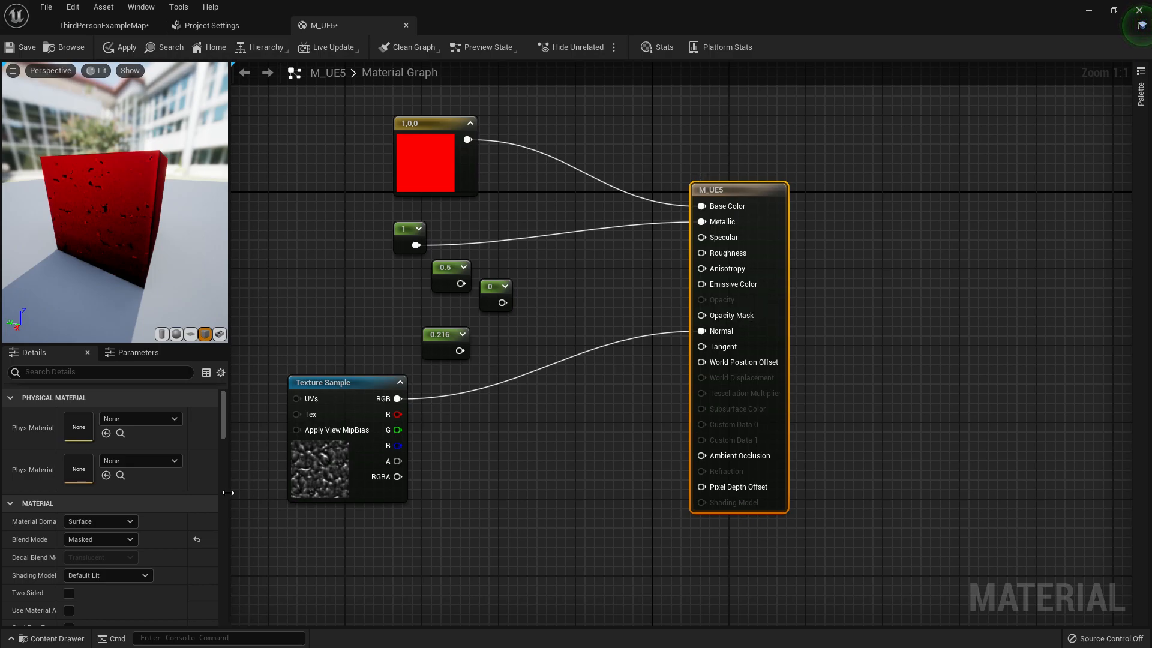
Try the Modulate blend mode on the material and settle on Translucent
click(125, 537)
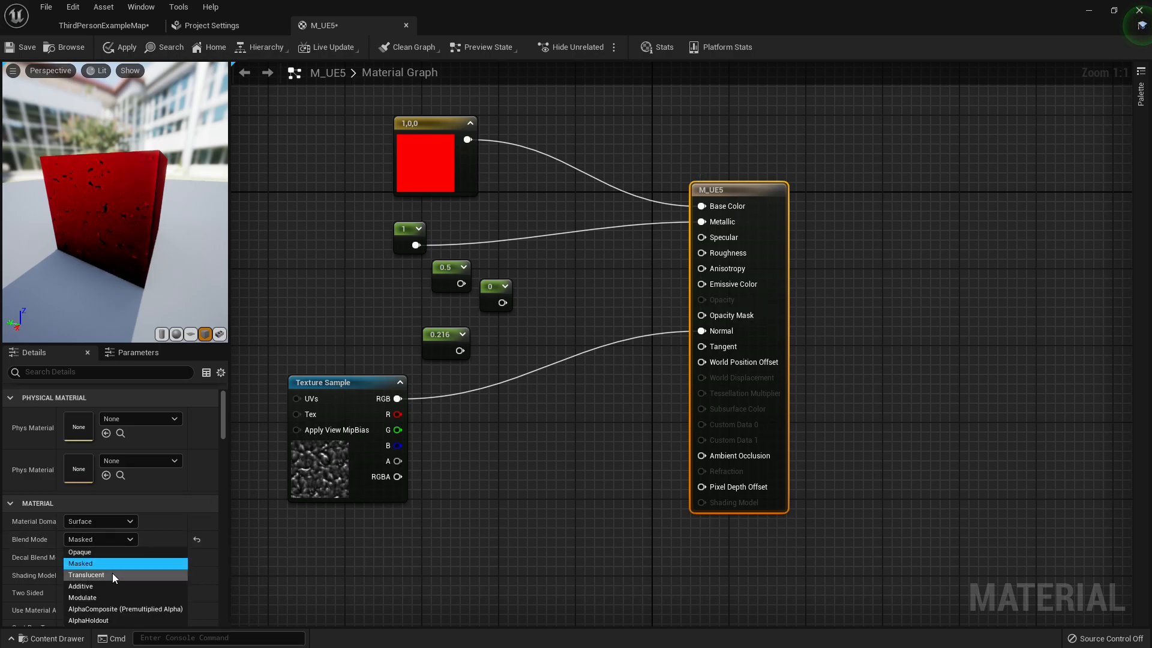
click(113, 573)
click(128, 542)
click(98, 584)
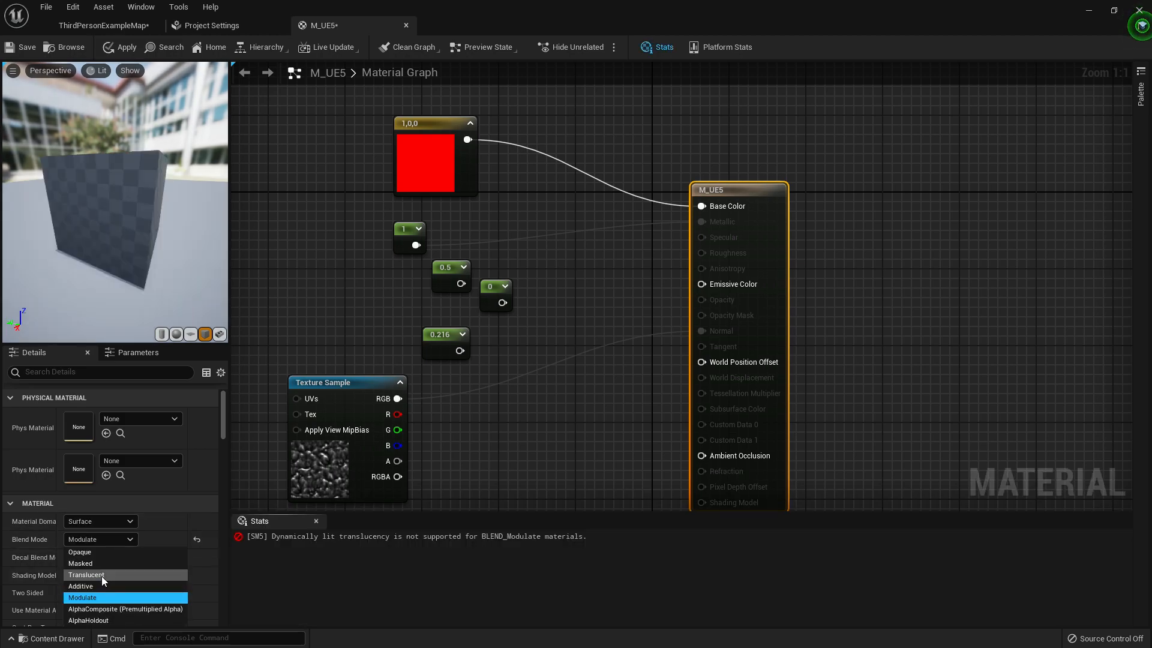
click(102, 576)
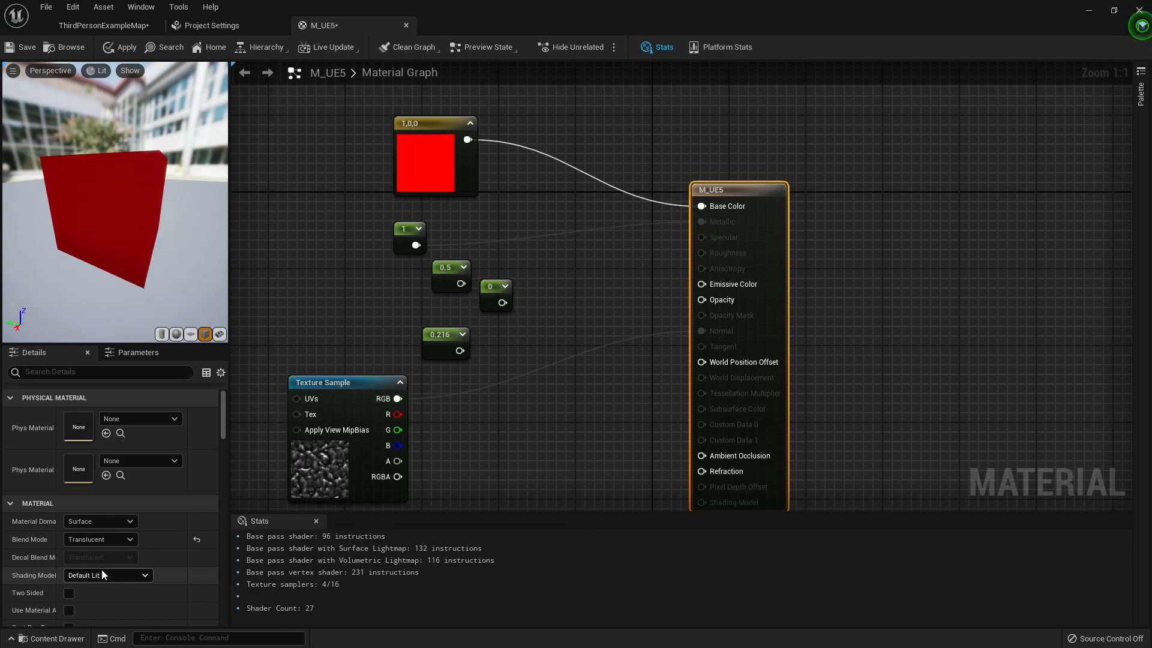
Duplicate the 0 constant and connect the copy to the material's Opacity input
right_drag(562, 324, 448, 324)
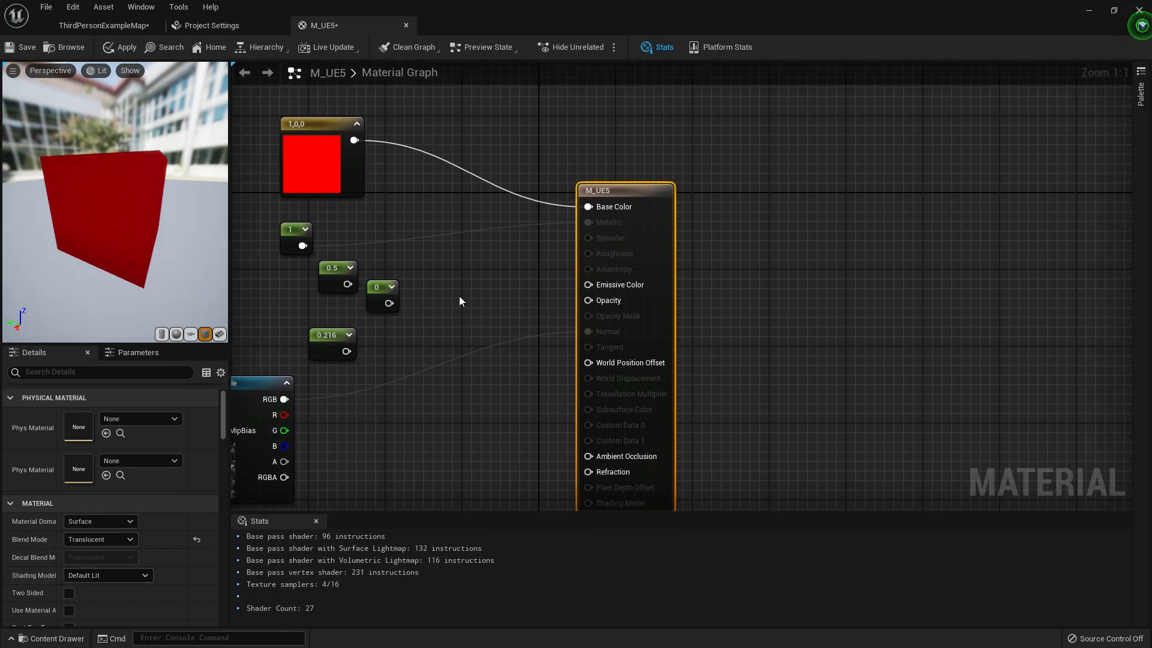
drag(367, 291, 376, 290)
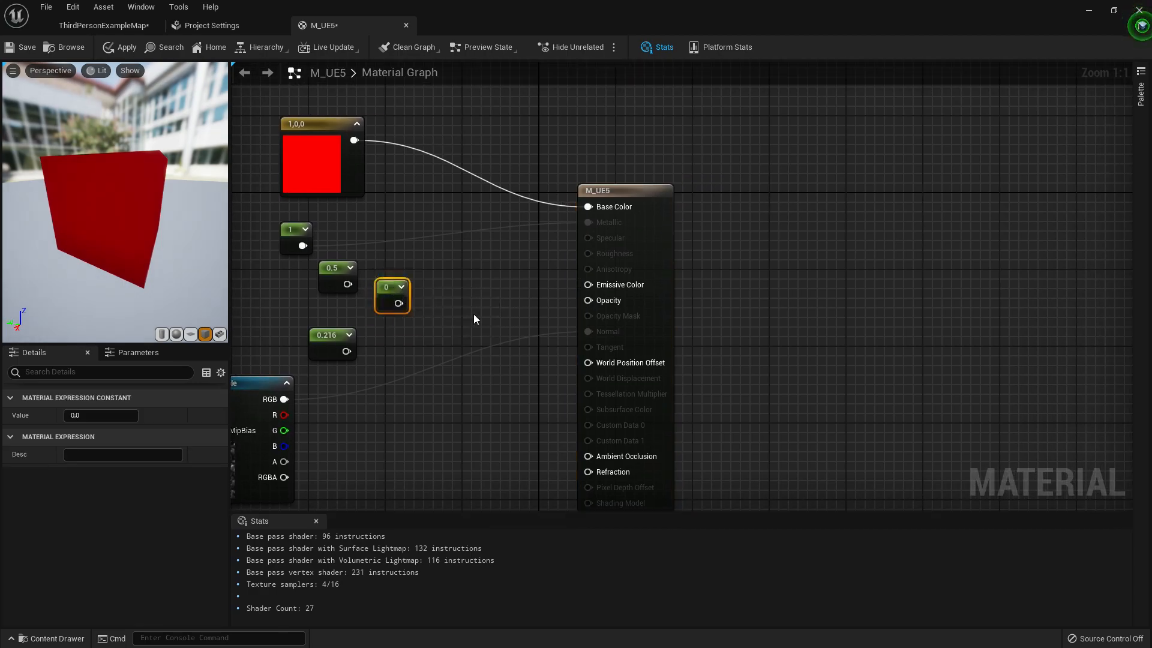
key(ctrl+d)
drag(489, 330, 590, 300)
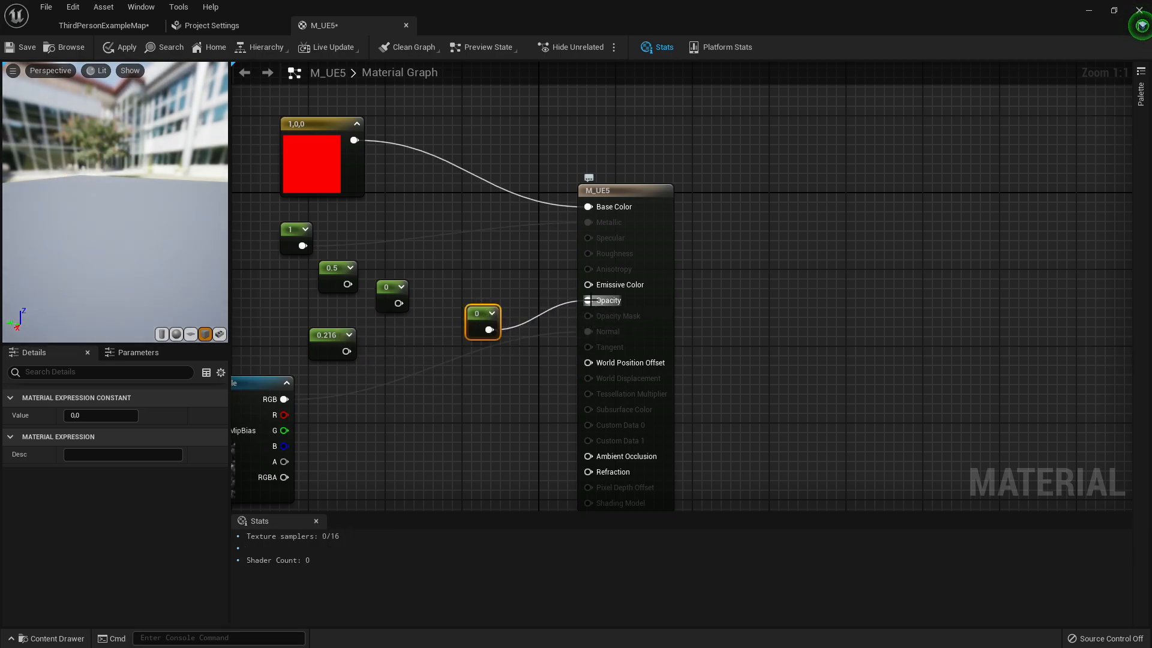
Set the constant feeding Opacity to 1
drag(146, 220, 86, 194)
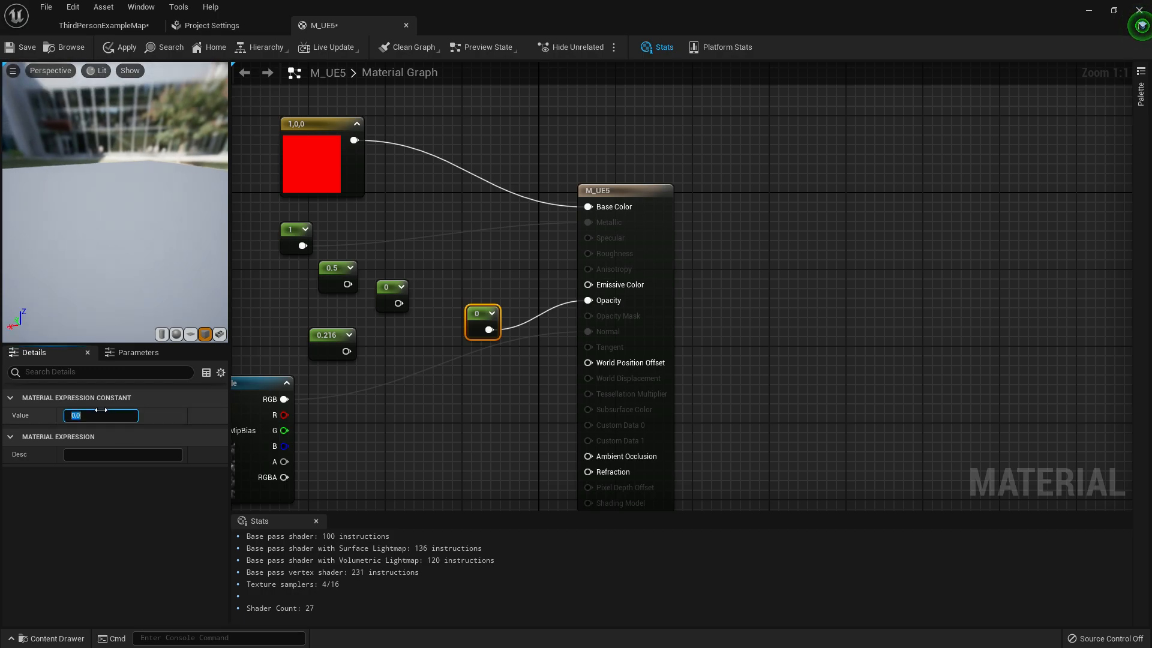
text(1)
key(Return)
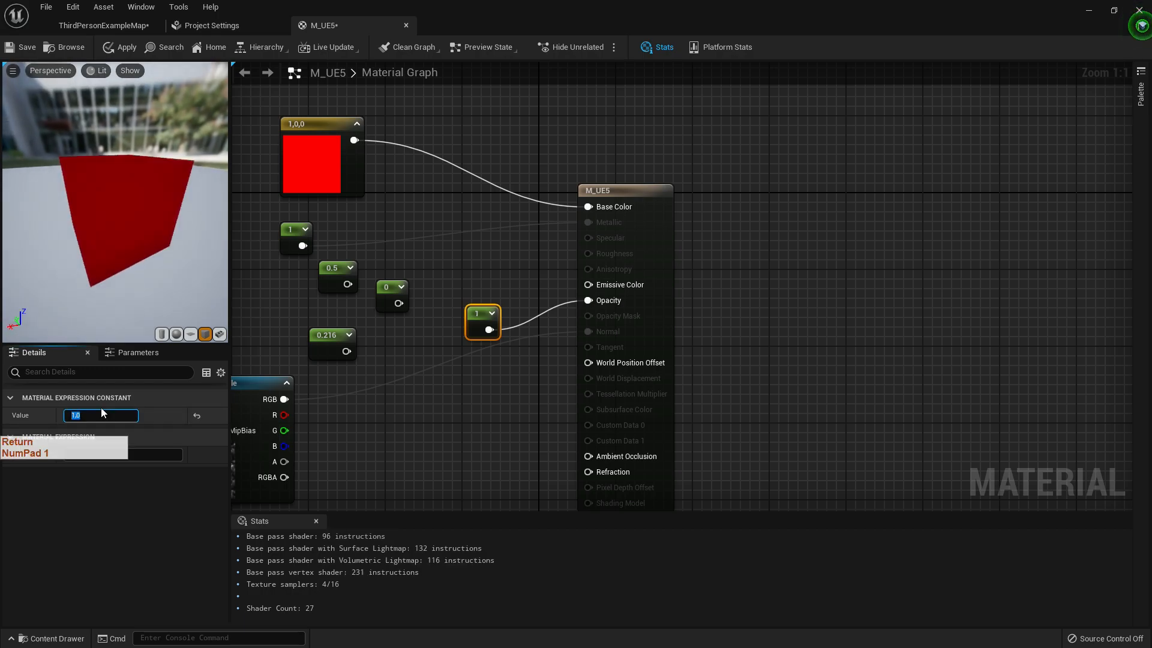
Set the constant feeding Opacity to 0.5 and line its node up with the 0 constant
drag(102, 231, 135, 333)
click(117, 415)
text(,5)
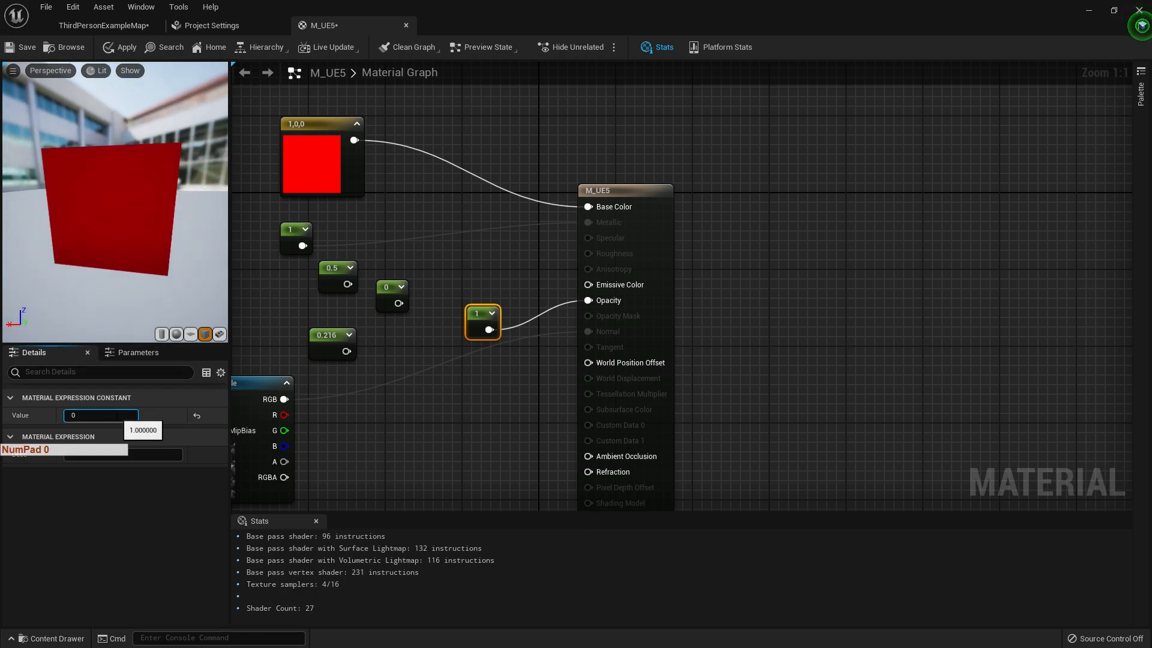
key(Return)
drag(111, 225, 111, 193)
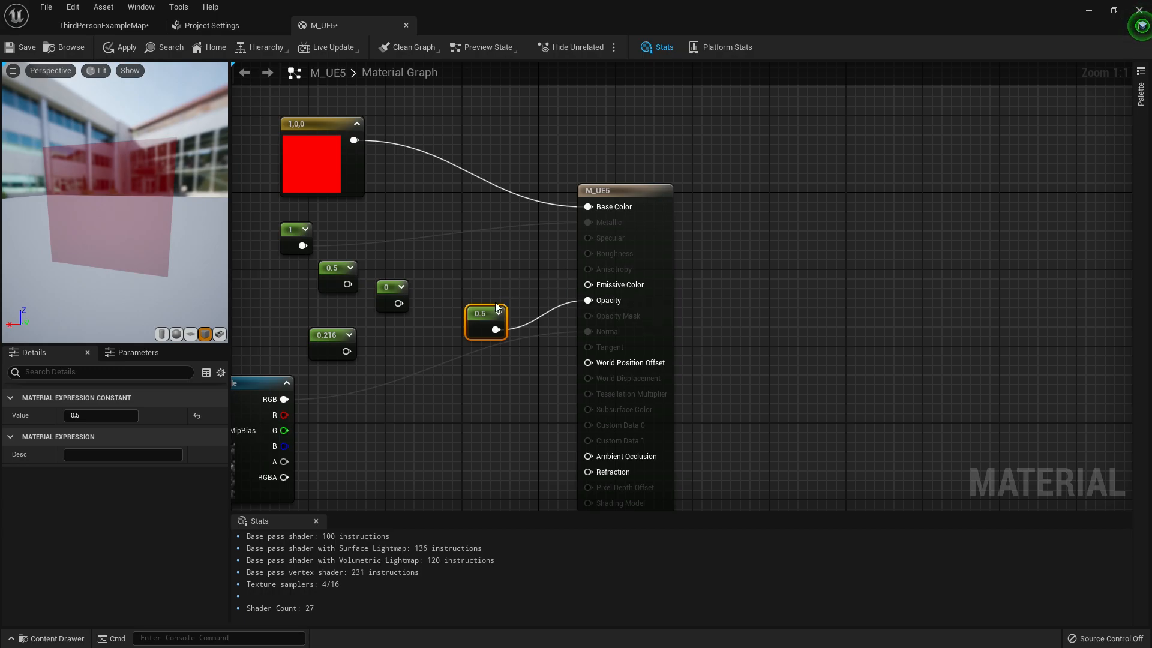
drag(479, 314, 466, 286)
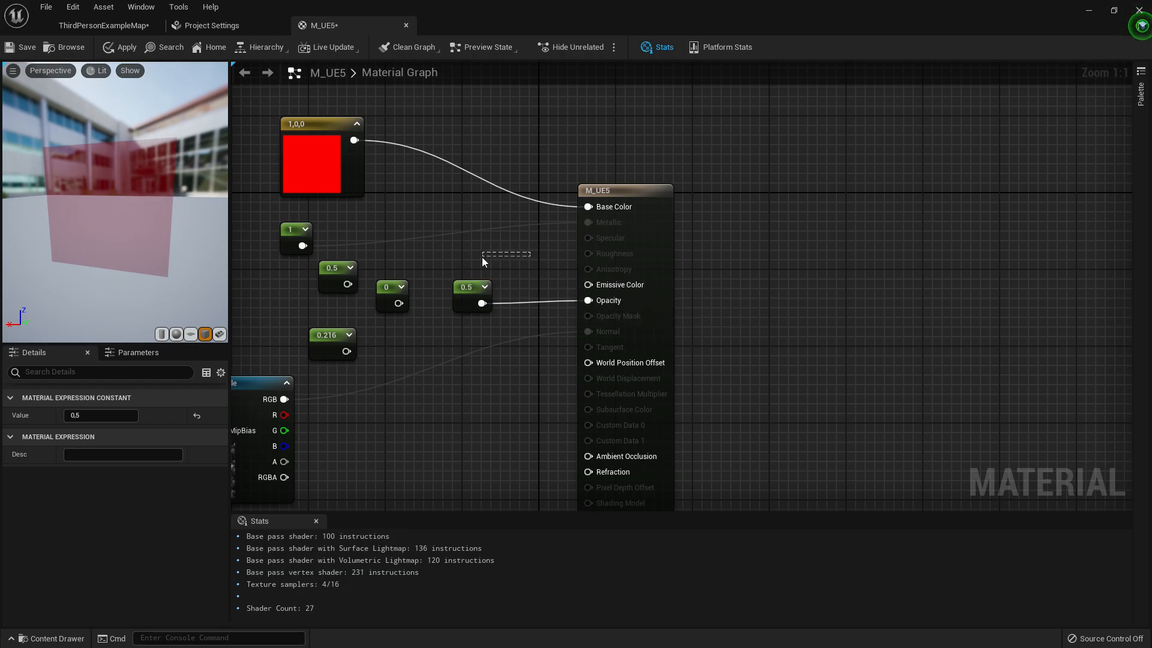
drag(485, 262, 561, 260)
Select the M_UE5 result node and set the material's Blend Mode back to Masked
right_drag(562, 260, 484, 242)
click(539, 171)
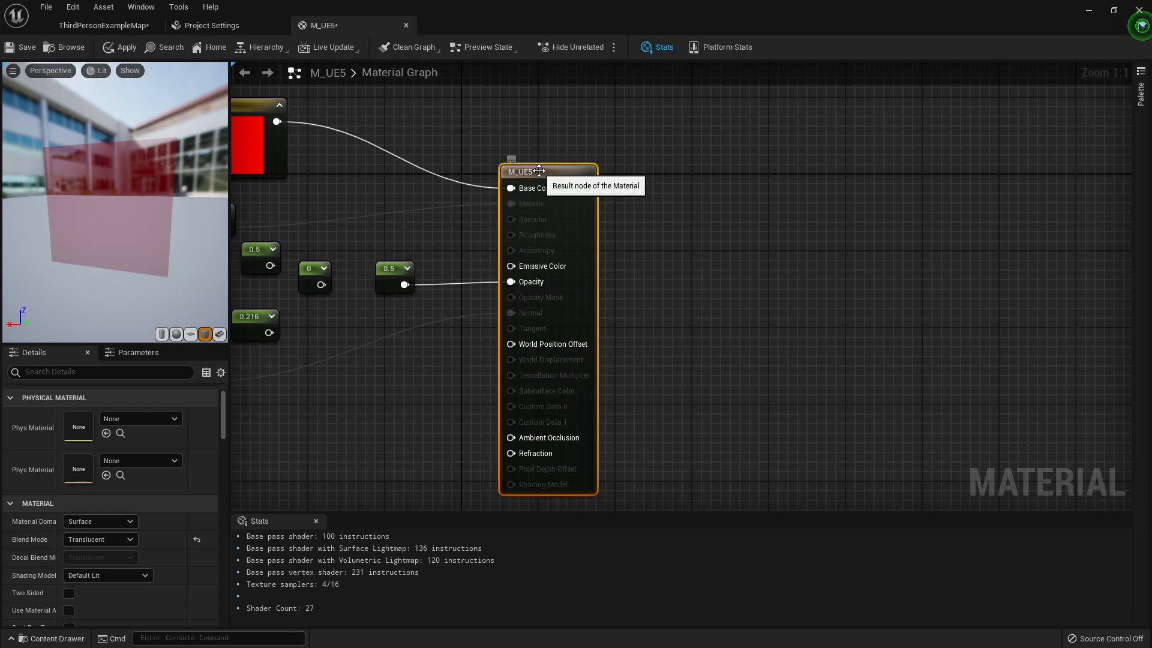
click(124, 538)
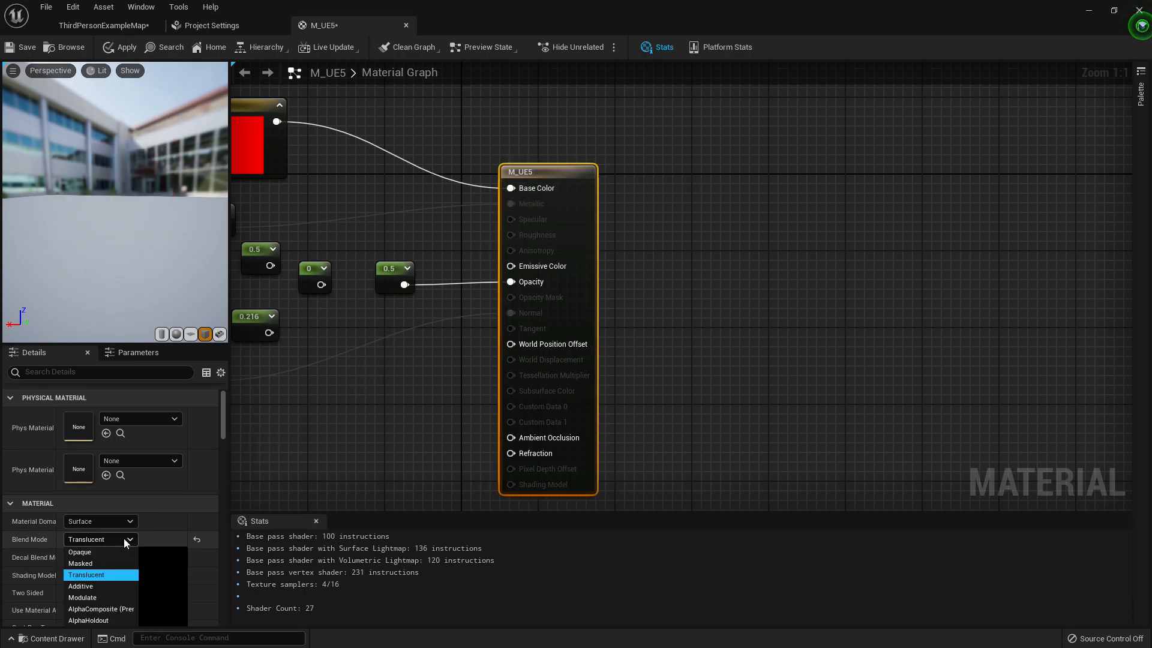
click(101, 560)
Move the T_Water_M Texture Sample closer to the constants and connect its RGB output to Opacity Mask
right_drag(401, 330, 612, 327)
drag(382, 360, 514, 367)
right_drag(588, 340, 477, 320)
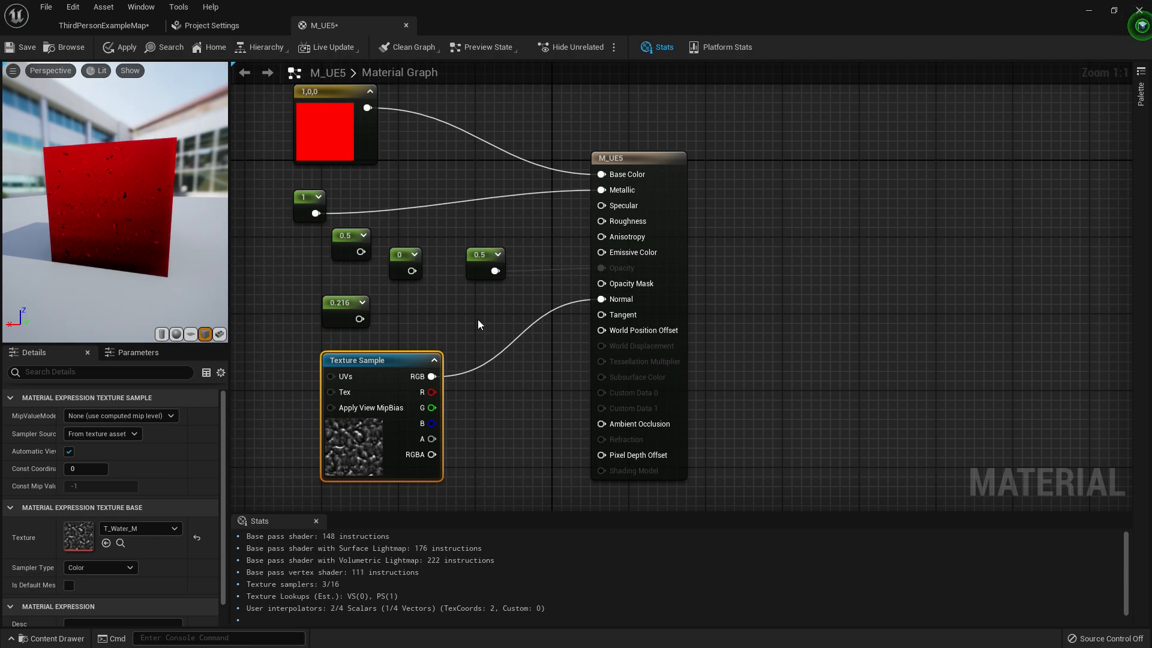
drag(431, 376, 613, 282)
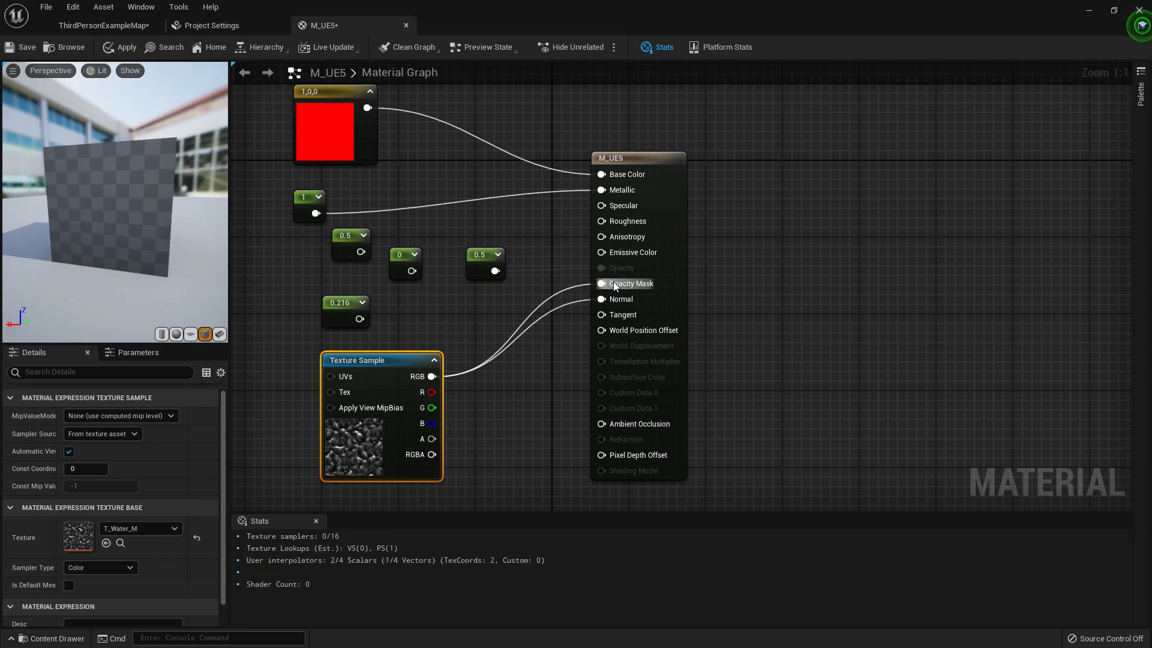
Disconnect the Texture Sample from the Normal input and inspect the masked cube in the preview
click(565, 305)
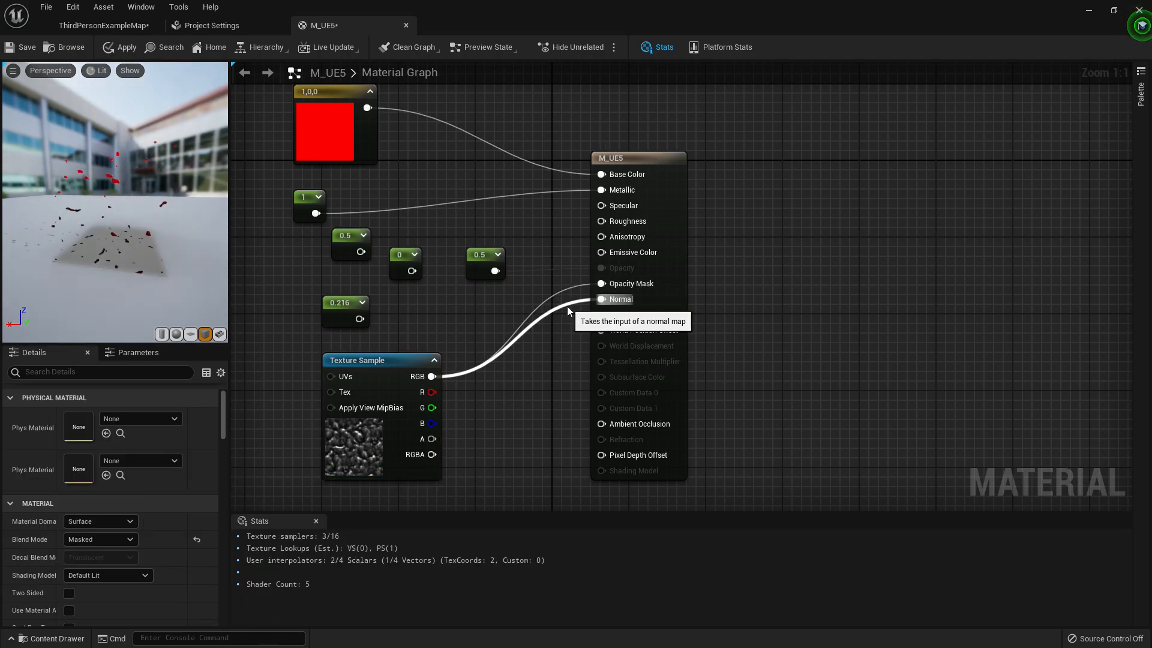
key(Delete)
drag(113, 218, 104, 196)
scroll(123, 214, down, 3)
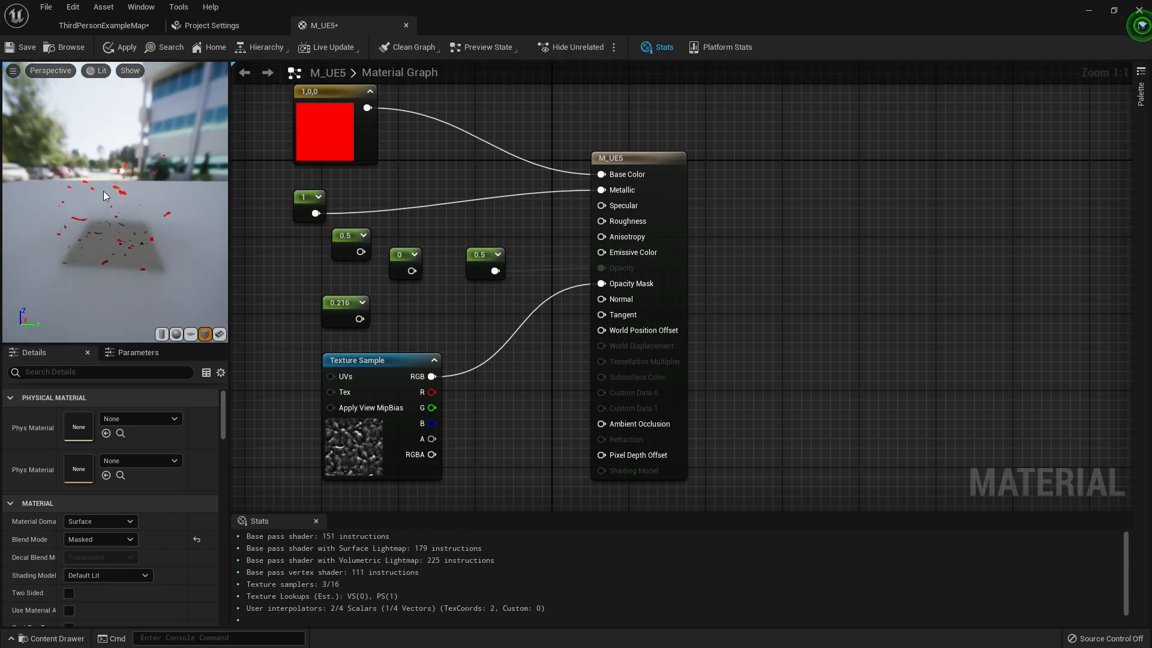
Try the Texture Sample's R, G, B, A and RGBA outputs on Opacity Mask, then reconnect RGB
drag(431, 392, 601, 283)
drag(431, 408, 611, 286)
drag(431, 423, 618, 283)
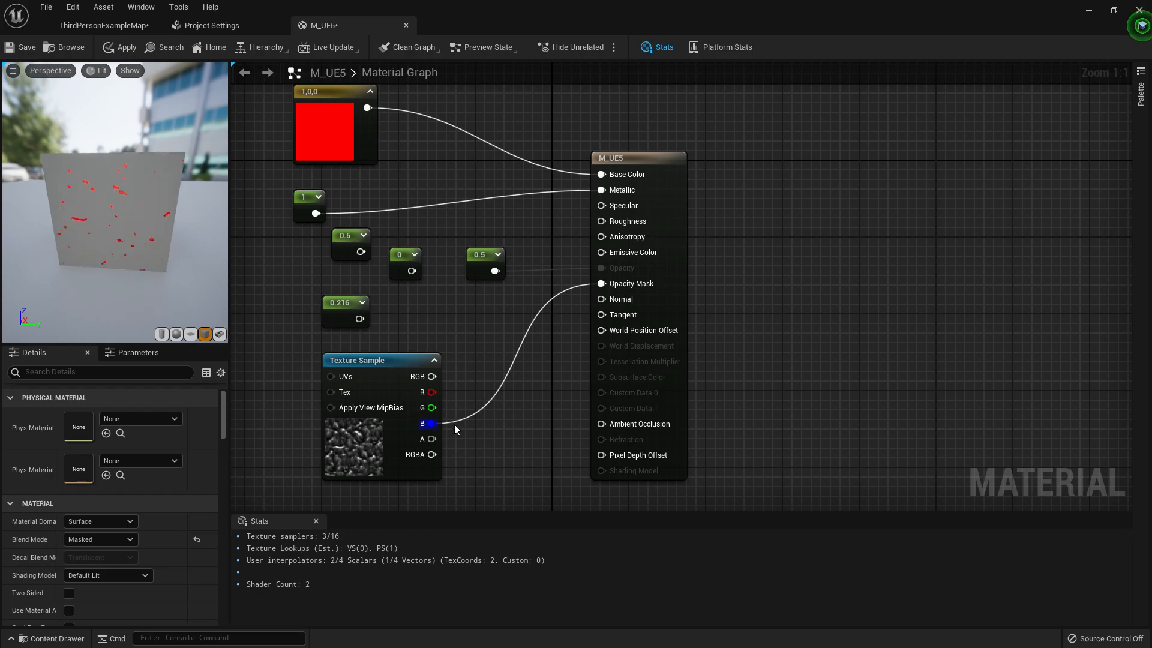
drag(432, 441, 615, 283)
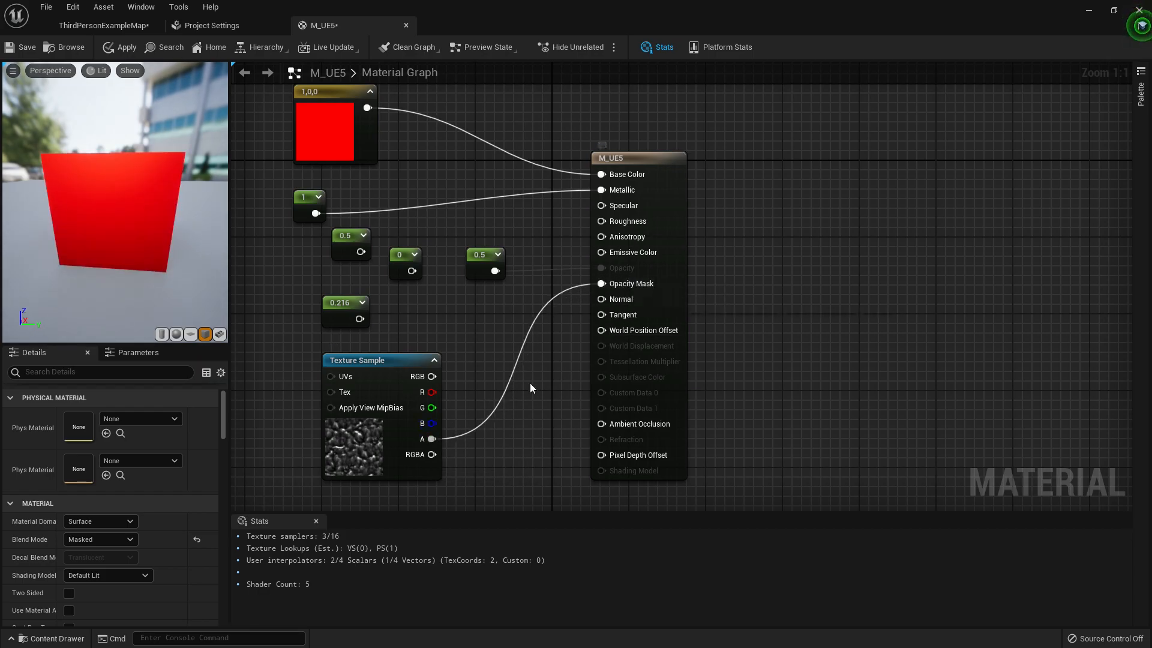
drag(432, 454, 617, 281)
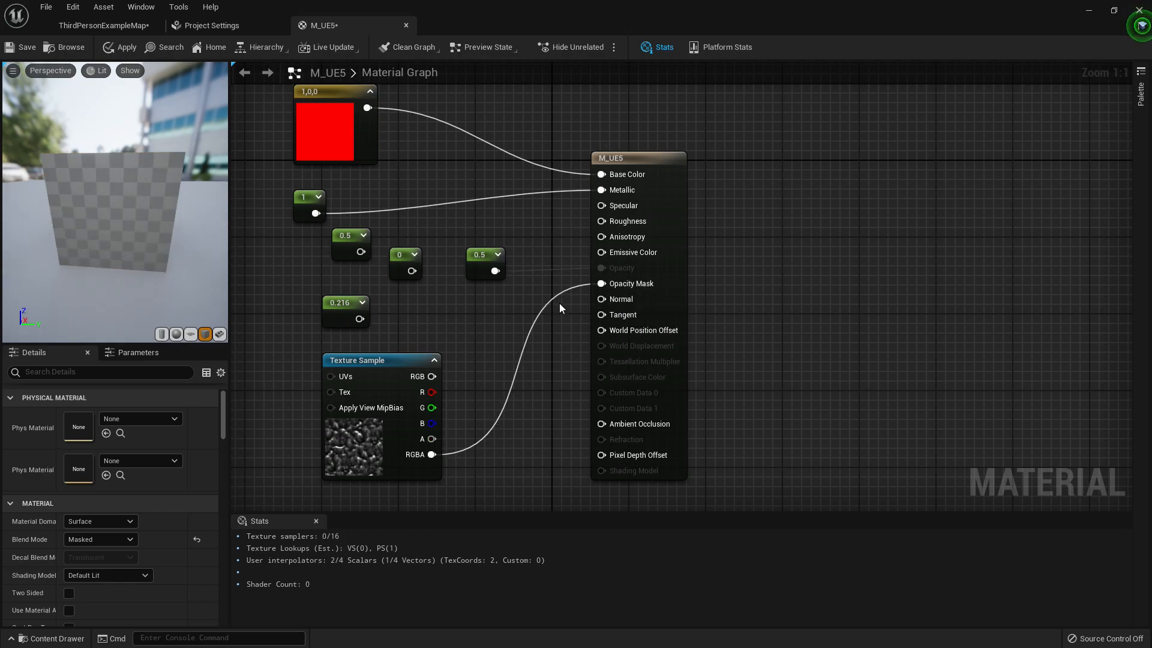
drag(432, 376, 610, 281)
Apply the material changes and inspect the masked geometry in the ThirdPersonExampleMap level
mouse_move(120, 190)
mouse_down()
mouse_move(130, 175)
mouse_move(120, 190)
mouse_up()
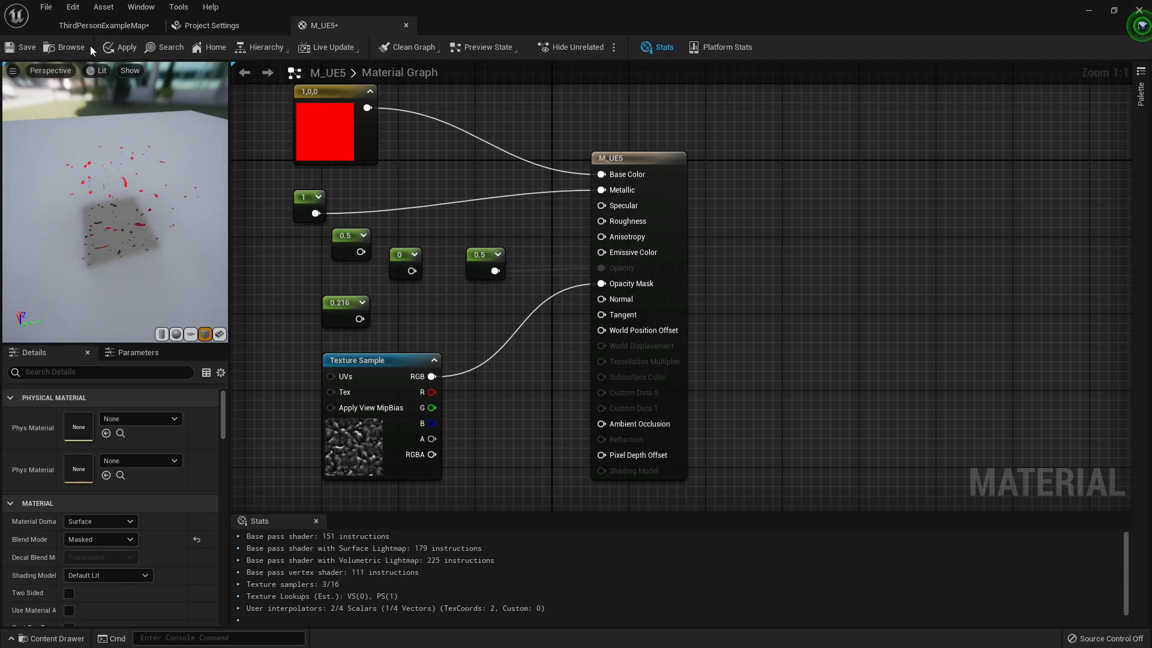
click(117, 46)
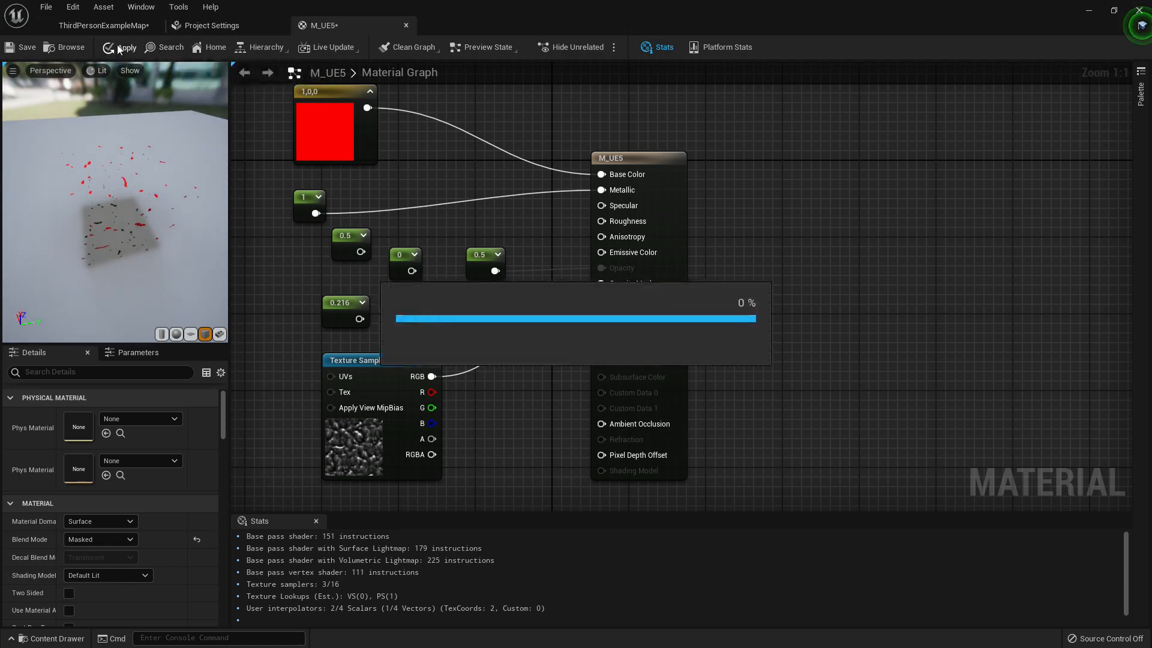
click(121, 24)
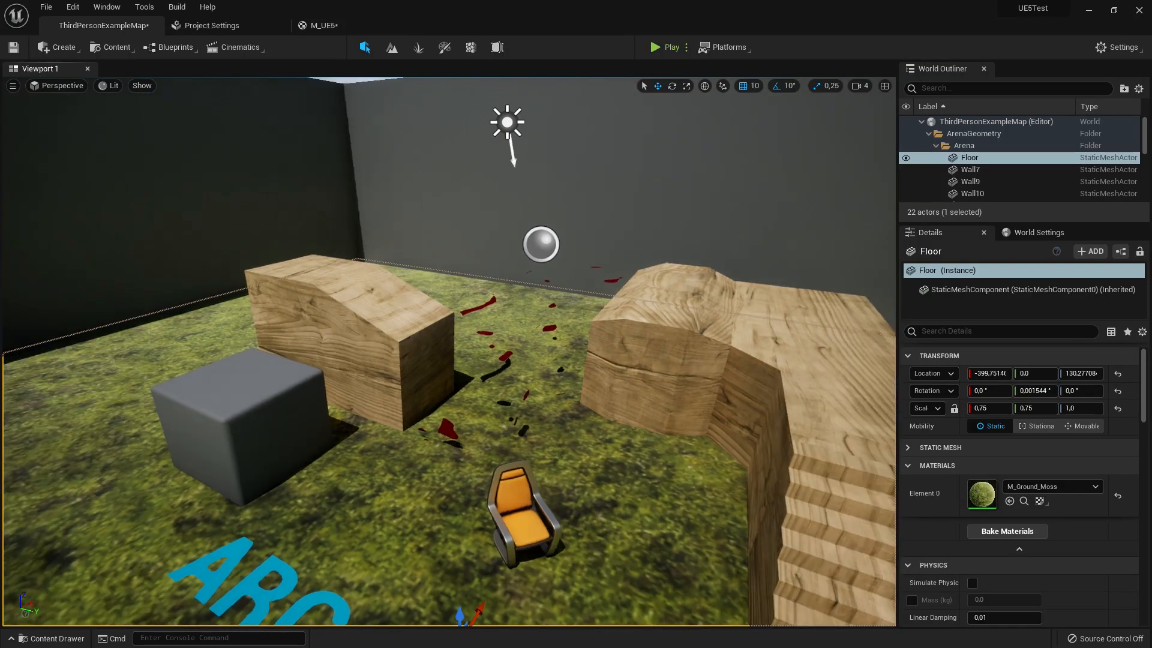
right_drag(449, 351, 334, 360)
key(e)
key(d)
key(q)
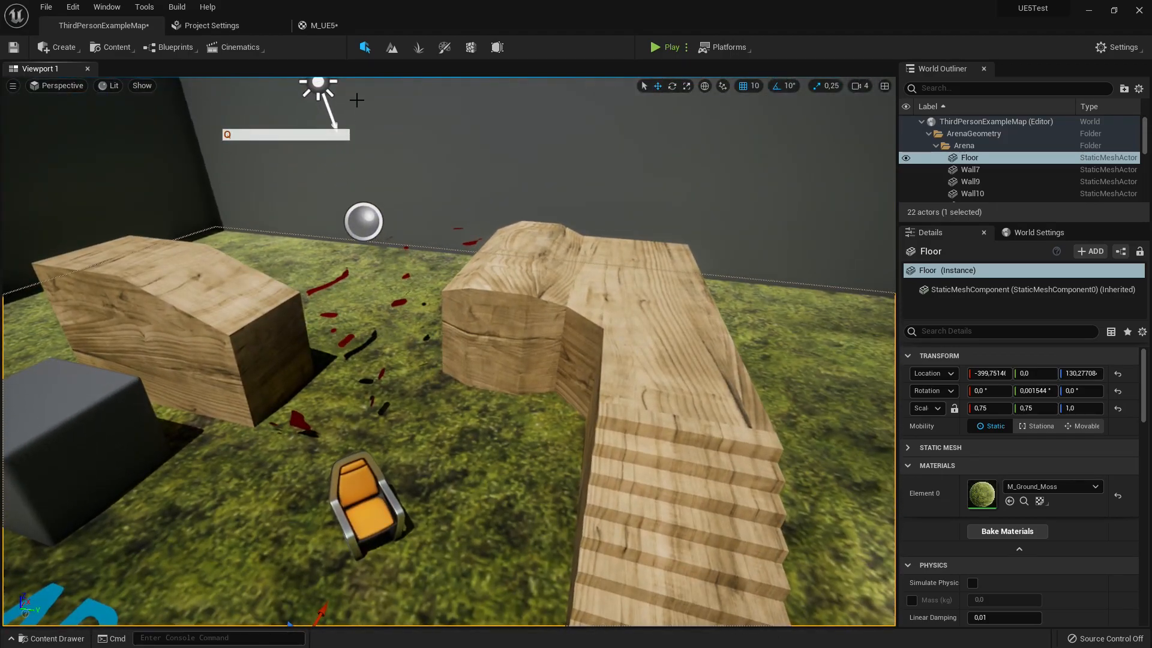
Add the T_Perlin_Noise_M texture to the M_UE5 graph and connect its RGB output to Opacity Mask
click(59, 639)
scroll(660, 540, up, 2)
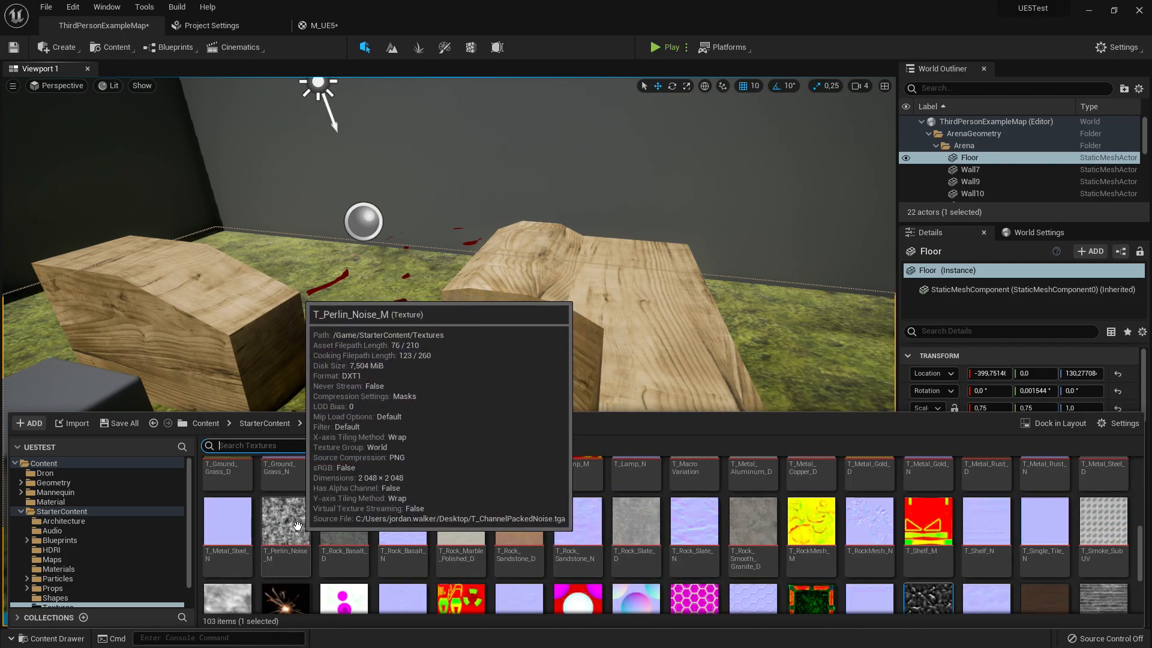
scroll(296, 527, up, 1)
scroll(296, 526, down, 1)
drag(296, 527, 413, 310)
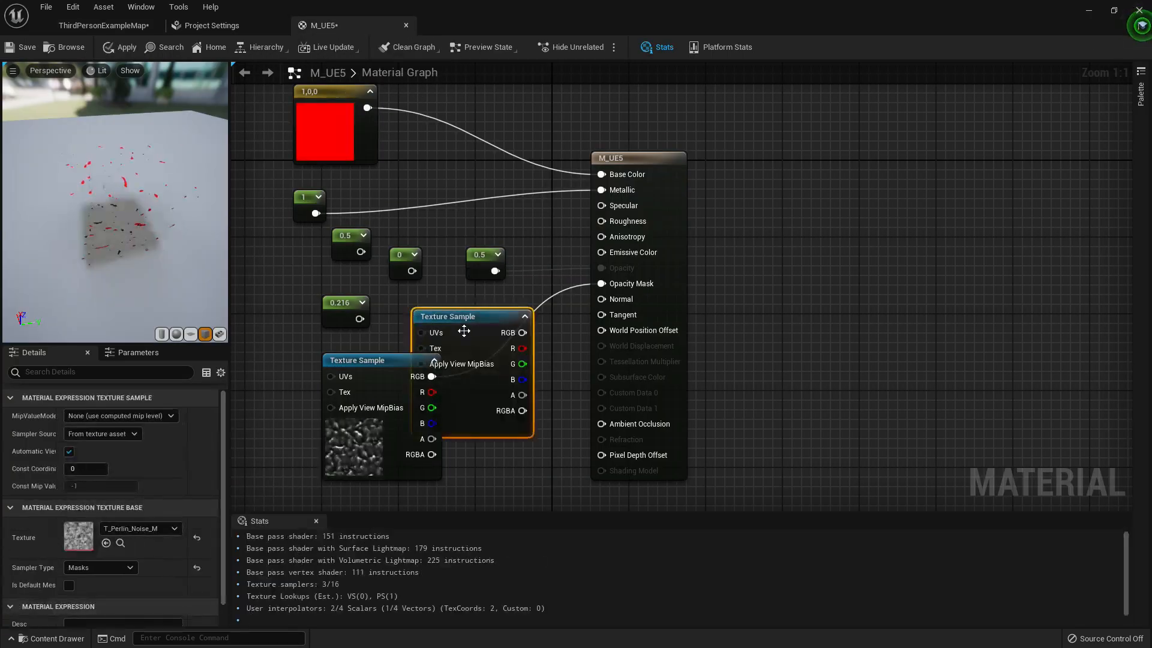
drag(522, 332, 583, 284)
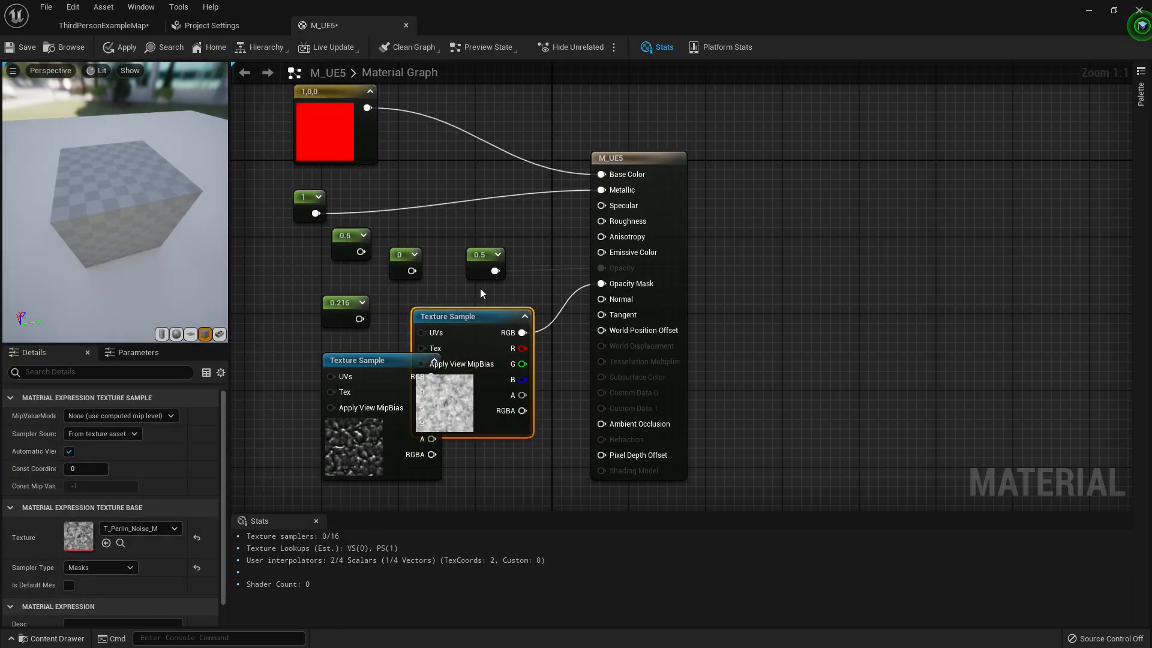
Move the T_Water_M Texture Sample out of the way and put the T_Perlin_Noise_M sample in its place
drag(370, 361, 420, 435)
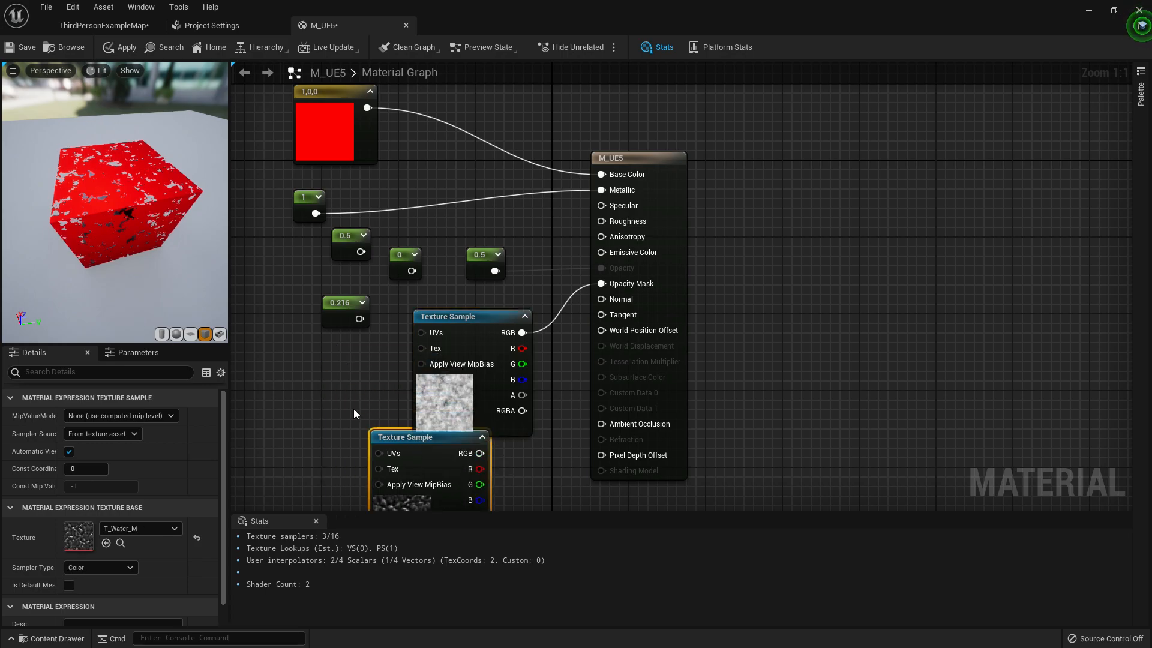
right_drag(354, 408, 406, 247)
drag(443, 285, 509, 314)
drag(522, 159, 420, 200)
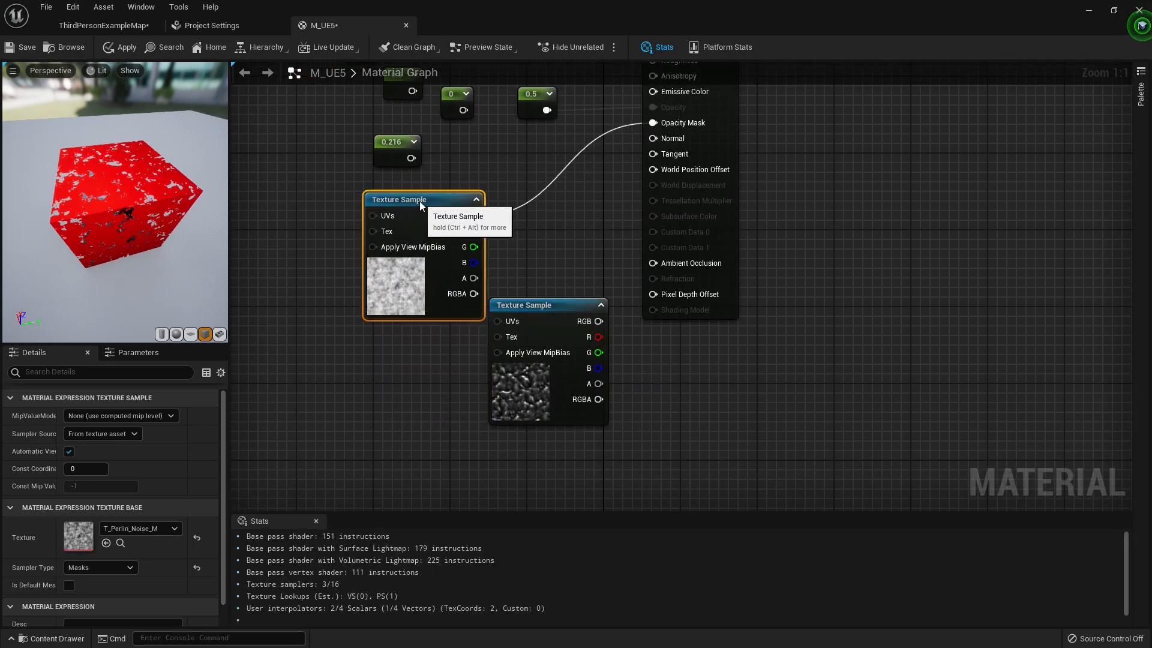
Apply the Perlin noise mask and check the geometry in the ThirdPersonExampleMap level
right_drag(235, 171, 260, 226)
click(124, 46)
click(124, 24)
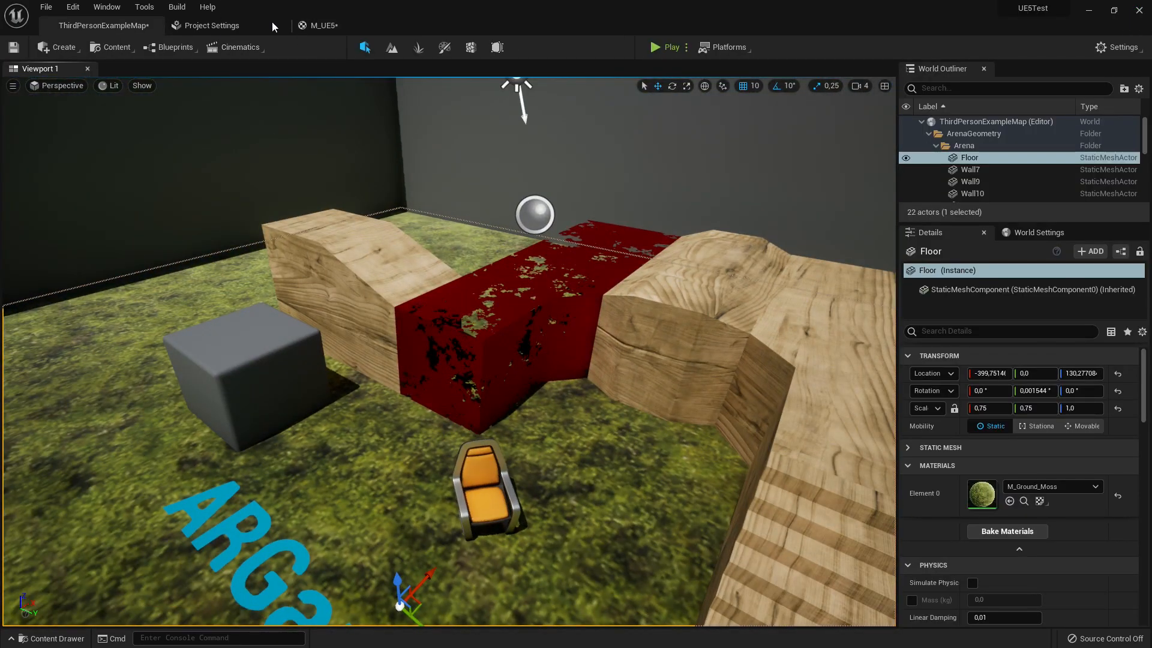
Return to the M_UE5 graph, move both Texture Samples further down and place the 0.216 constant beside the other constants
click(321, 25)
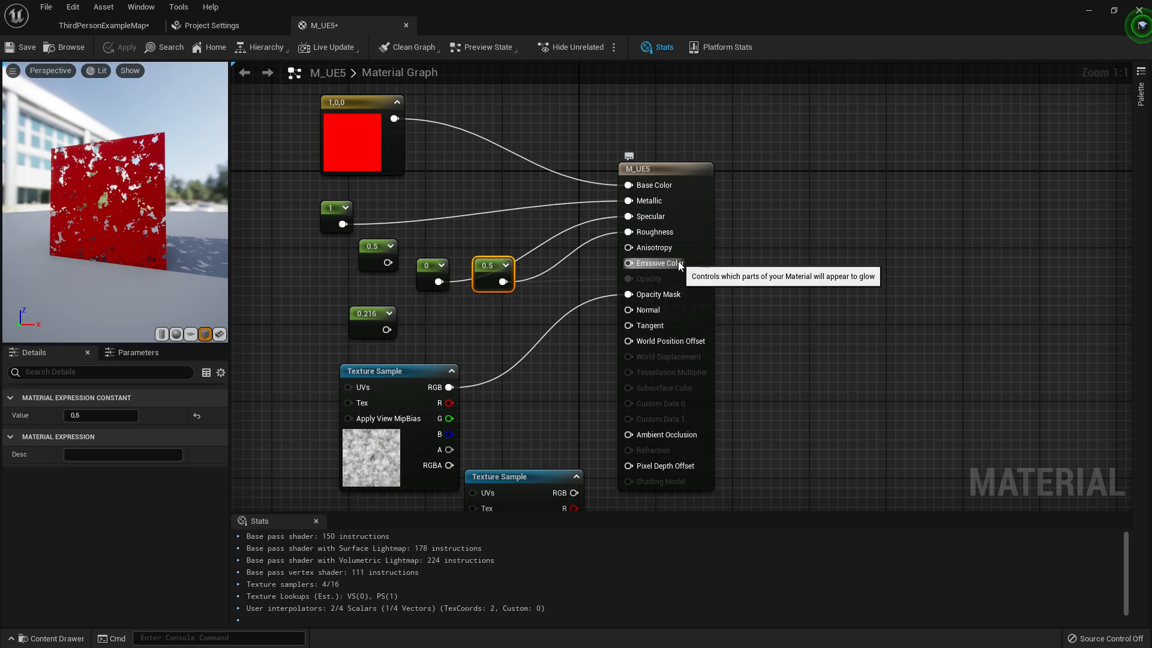
right_drag(473, 322, 507, 228)
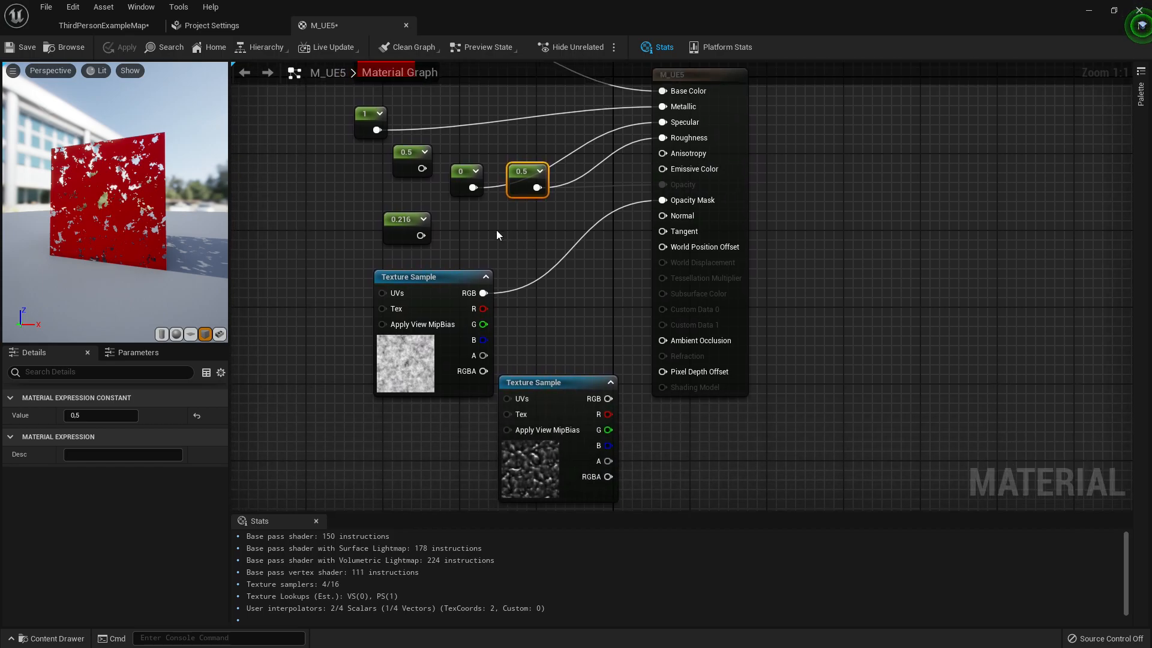
drag(322, 259, 540, 432)
drag(443, 281, 463, 370)
right_drag(523, 268, 591, 284)
drag(477, 234, 396, 186)
Add a Constant3Vector node above the Texture Sample and connect it to the Emissive Color input
right_drag(446, 232, 437, 294)
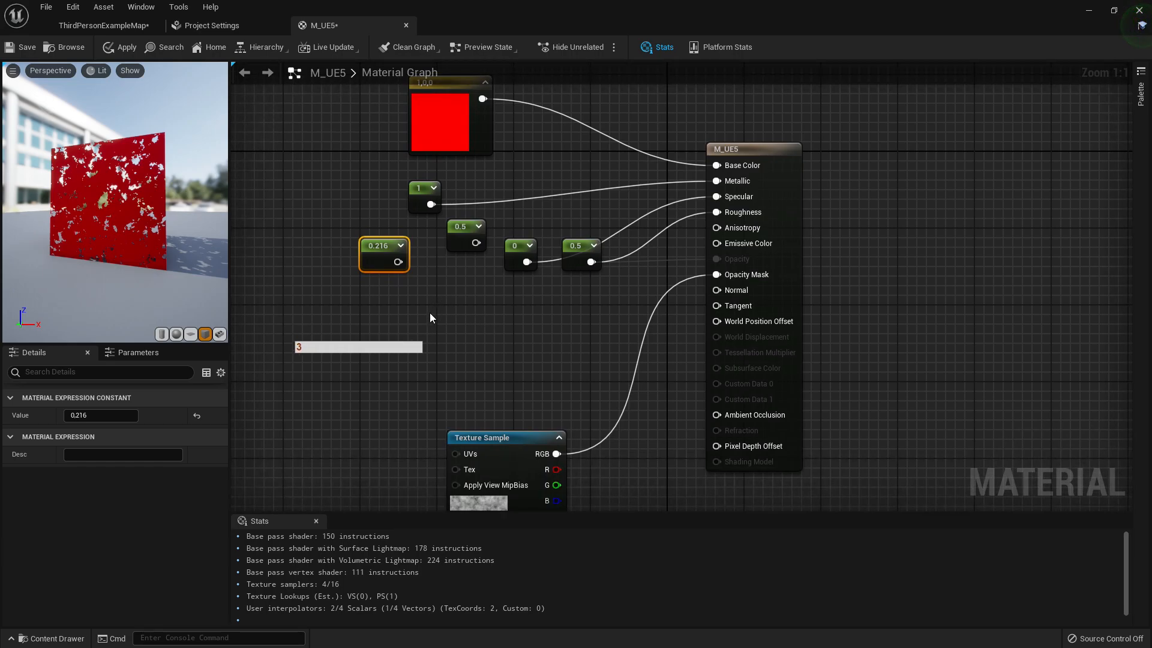
click(429, 312)
drag(505, 336, 715, 243)
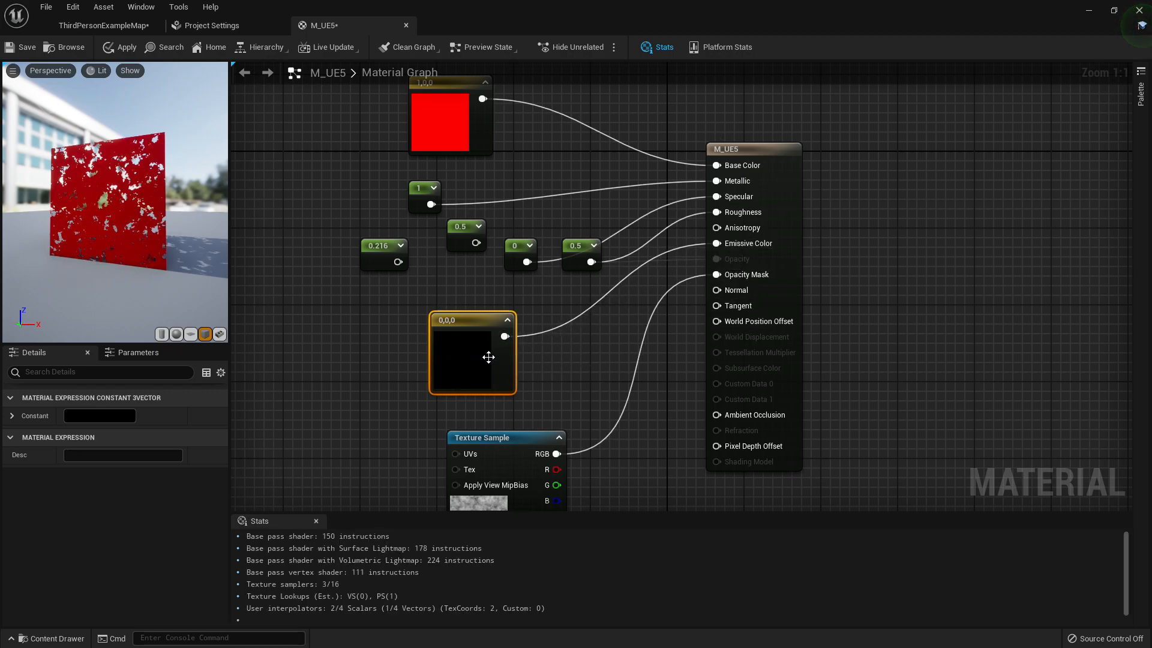
Set the emissive Constant3Vector to light blue (0.212, 0.231, 0.913), inspect the preview, and move the node farther from the material inputs
double_click(489, 357)
click(725, 452)
click(527, 413)
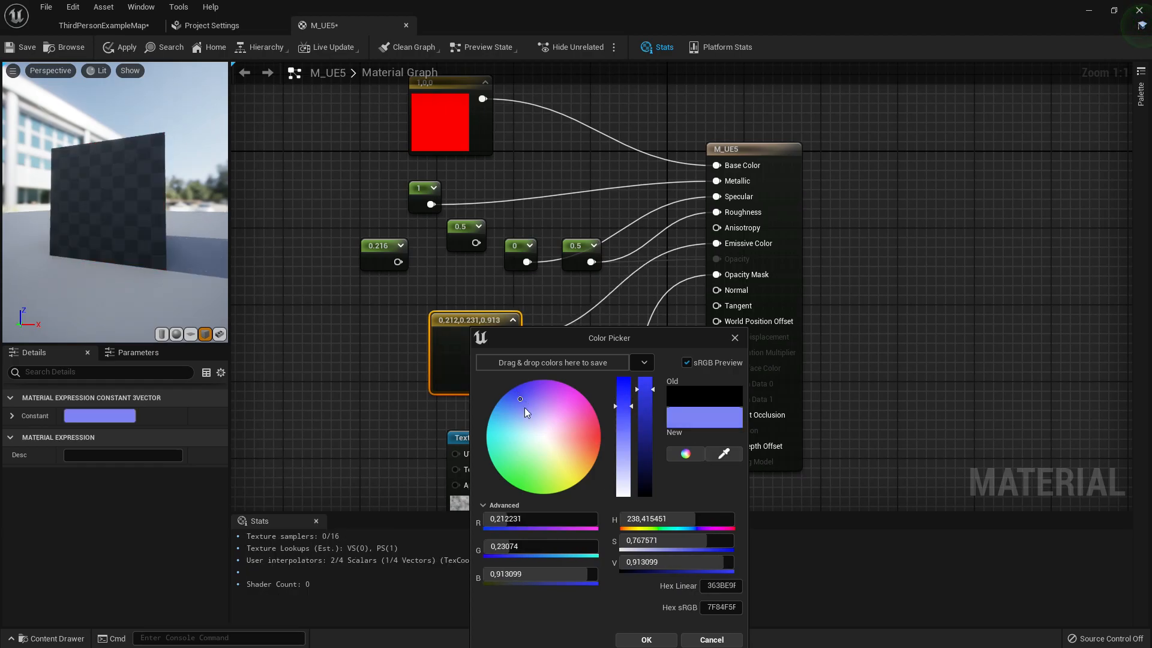
click(647, 640)
drag(114, 201, 113, 177)
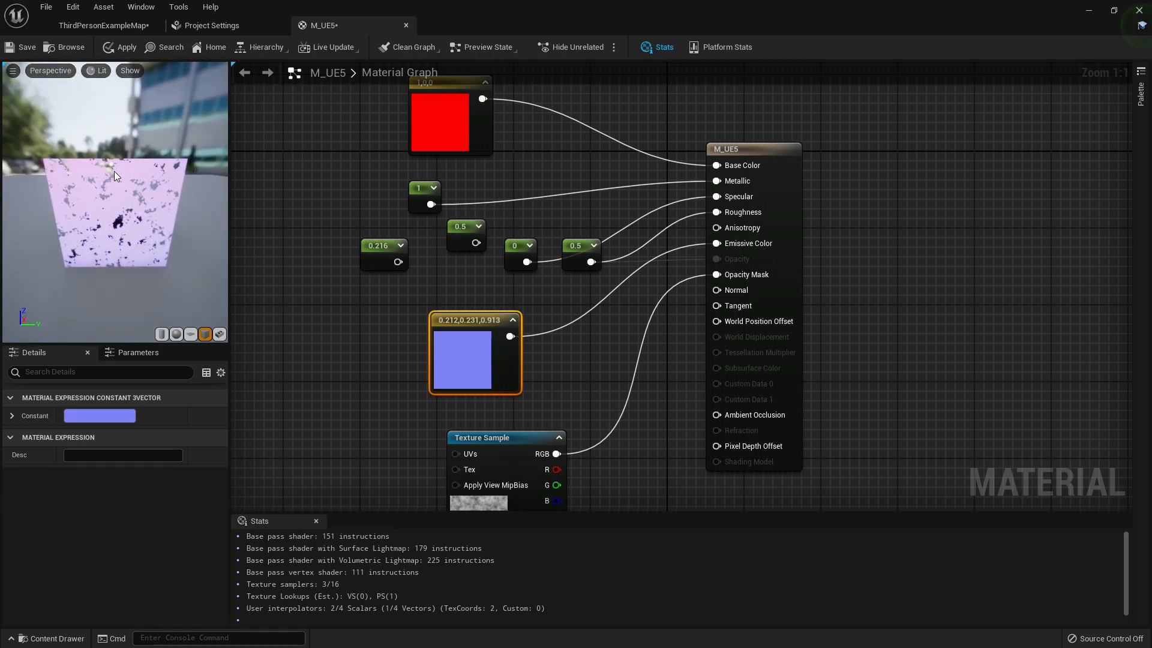
drag(182, 236, 135, 216)
drag(474, 320, 433, 312)
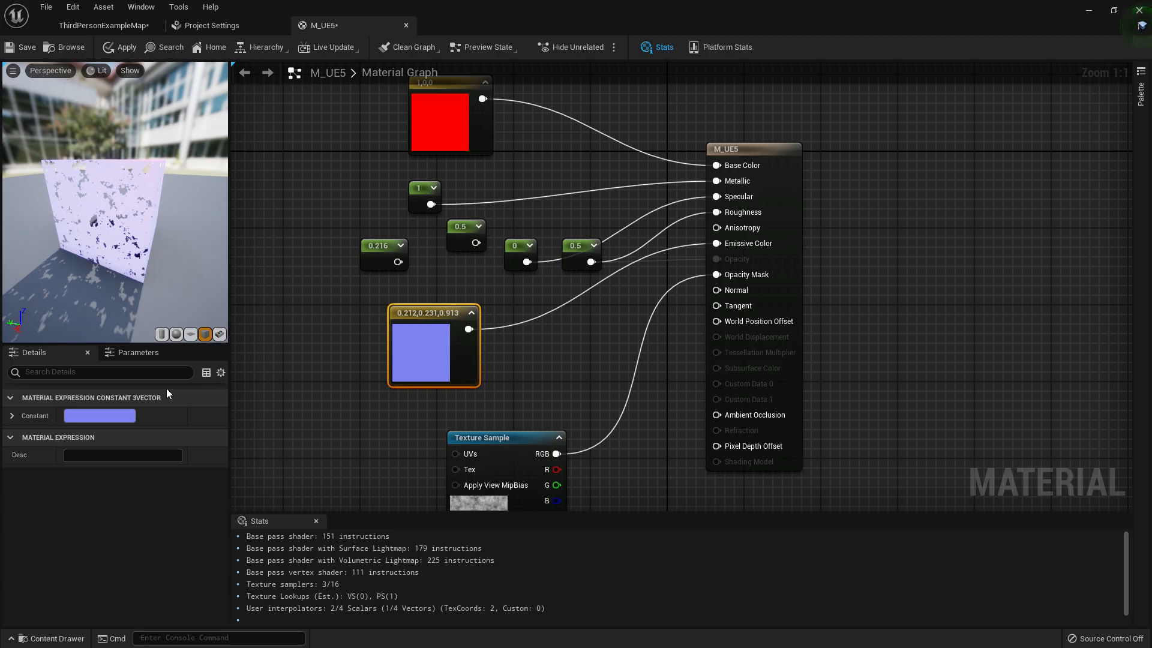
Expand the emissive vector's Constant components and set R to 212231 to test an extreme glow
click(12, 416)
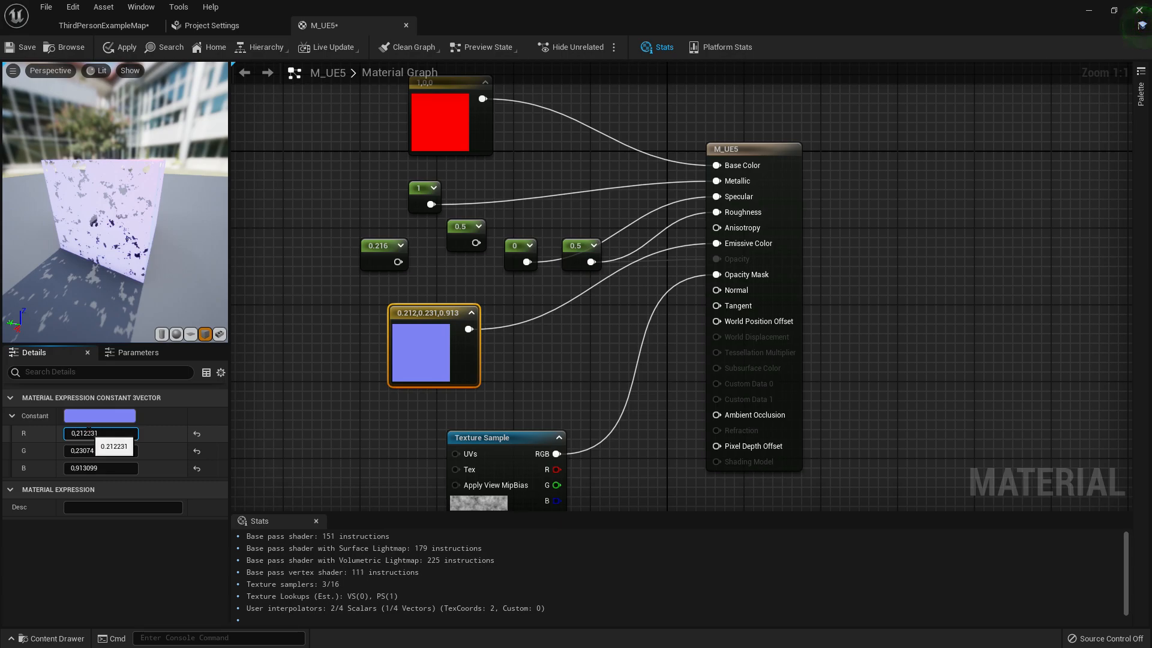
key(BackSpace)
key(BackSpace)
key(Tab)
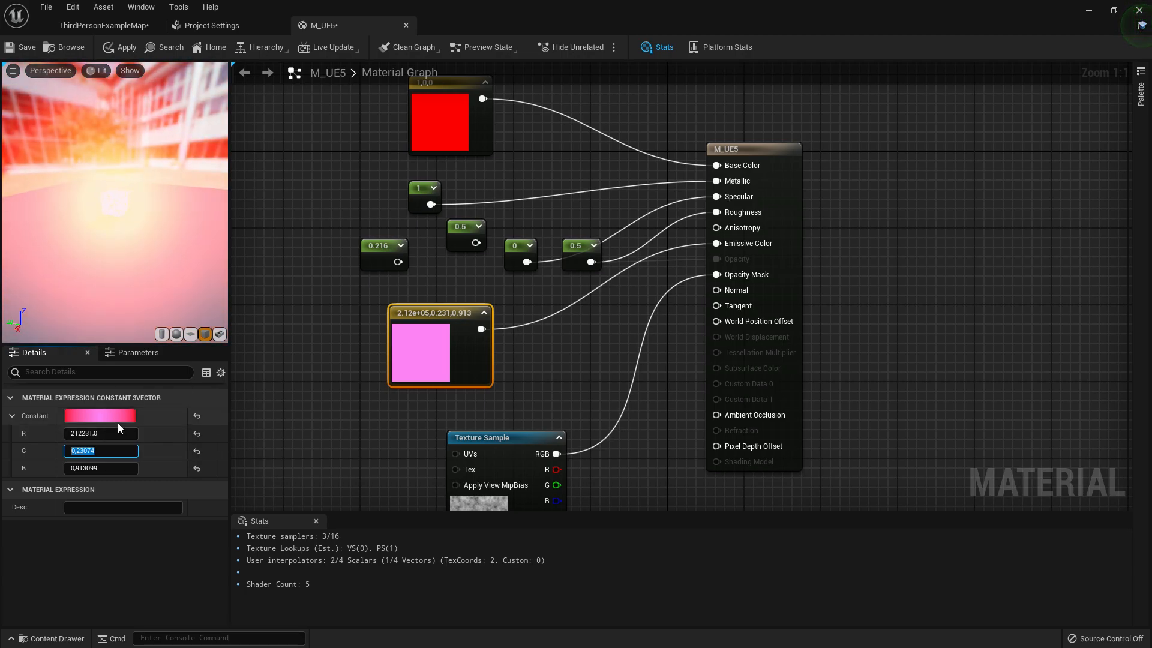
Set the emissive vector's R component to 2 and inspect the glow on the preview cube
click(102, 433)
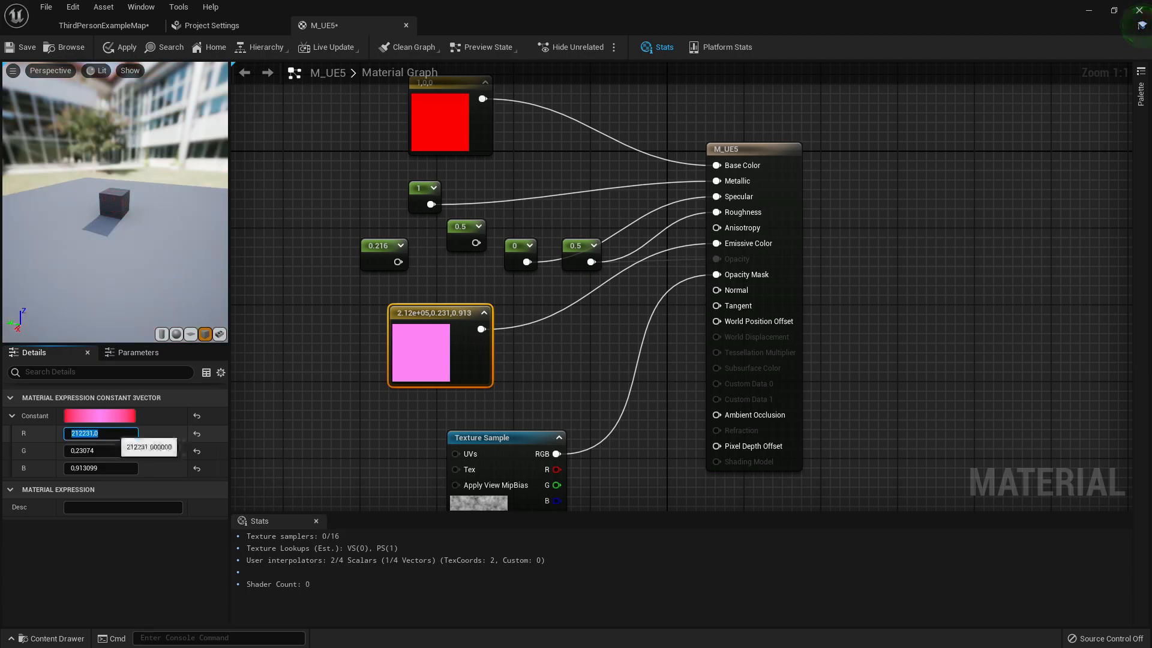
text(2000)
key(BackSpace)
key(BackSpace)
key(BackSpace)
key(Return)
scroll(132, 254, up, 3)
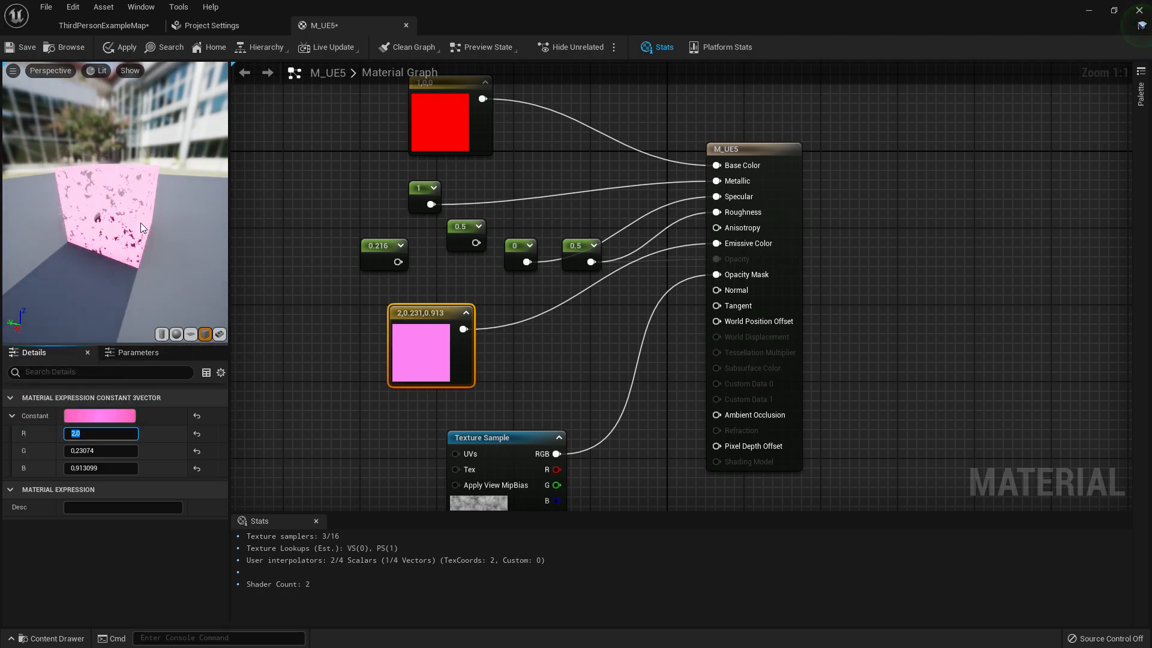
right_drag(157, 224, 157, 254)
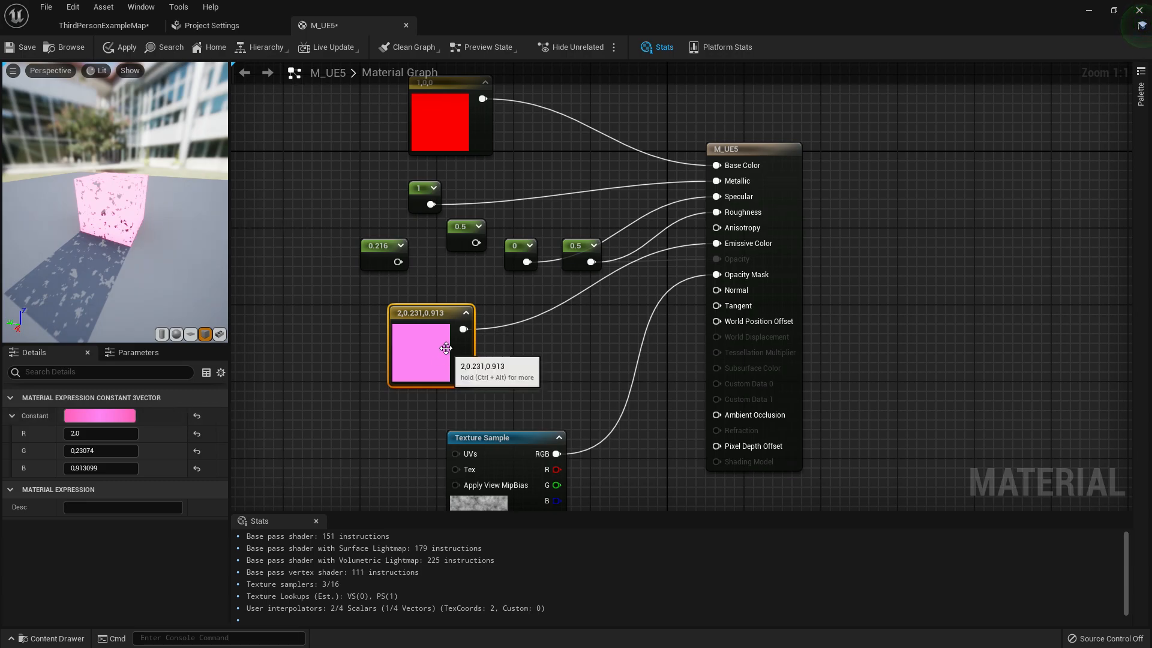
Change the emissive Constant3Vector to a light red (0.863, 0.0423, 0.0595)
double_click(427, 348)
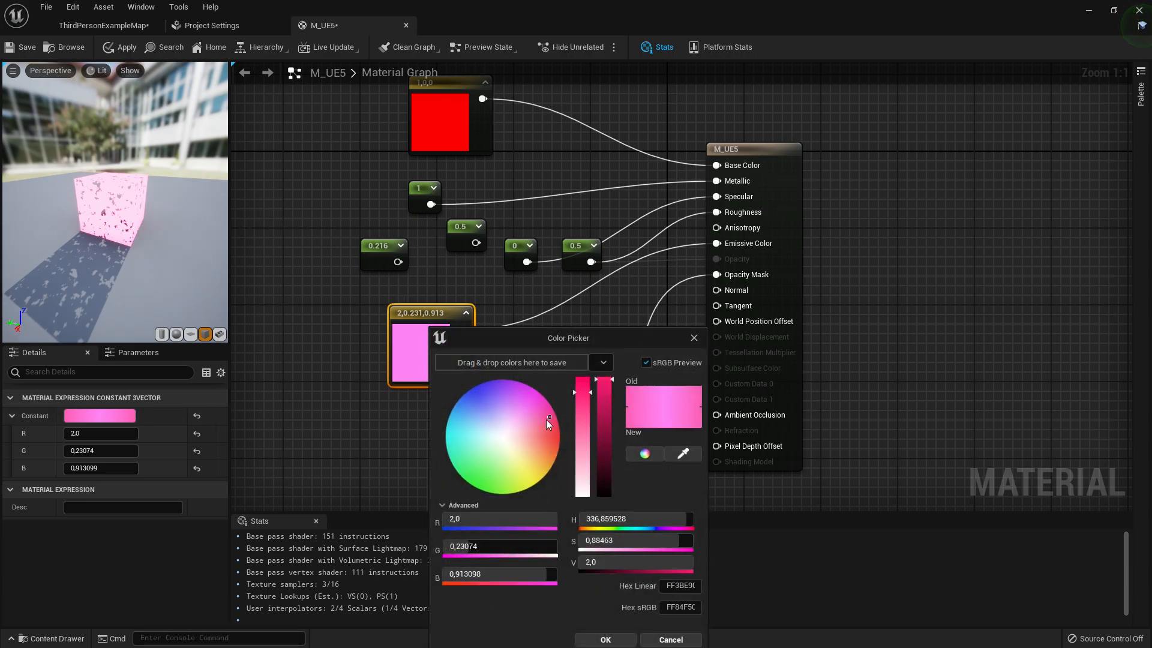
click(688, 453)
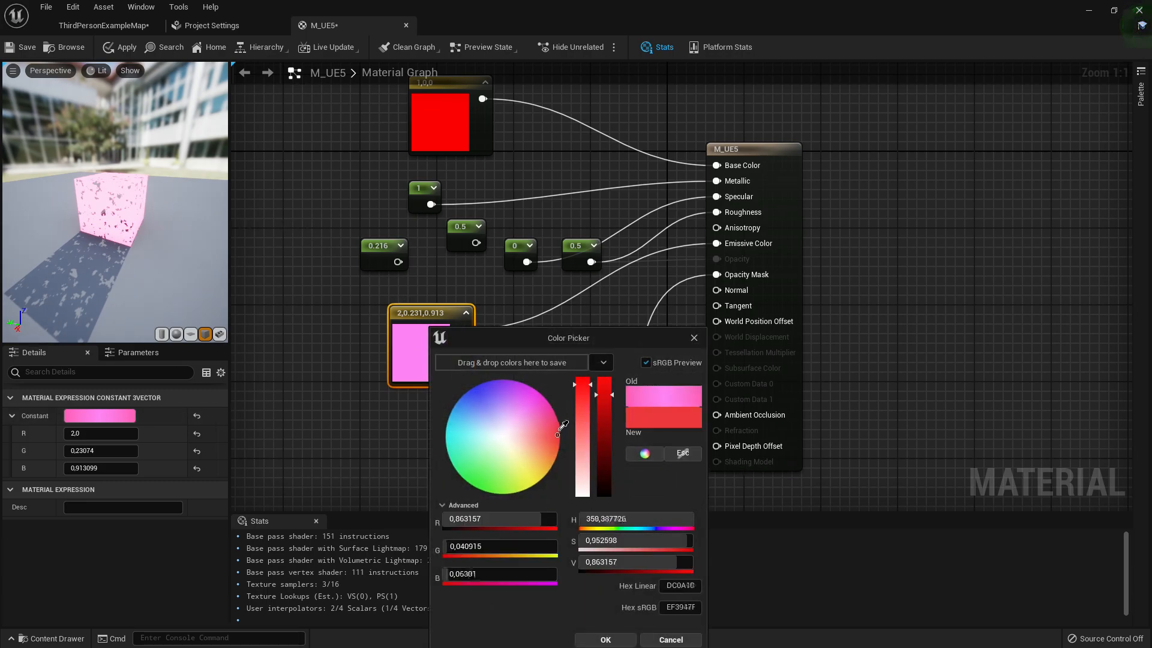
click(561, 429)
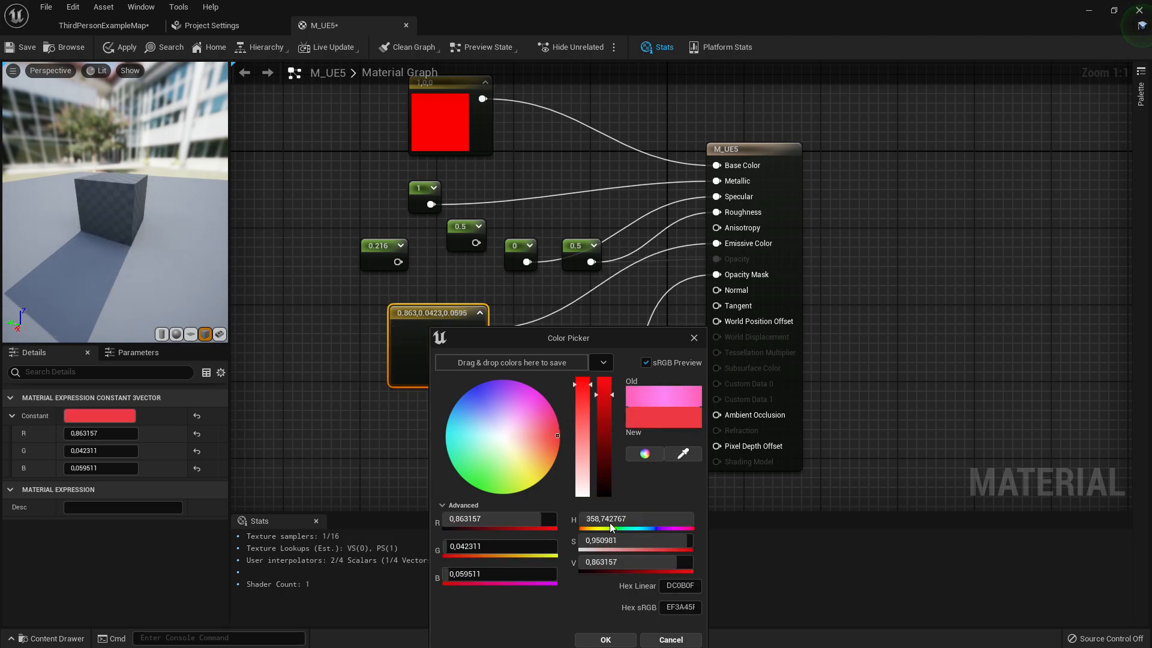
click(605, 640)
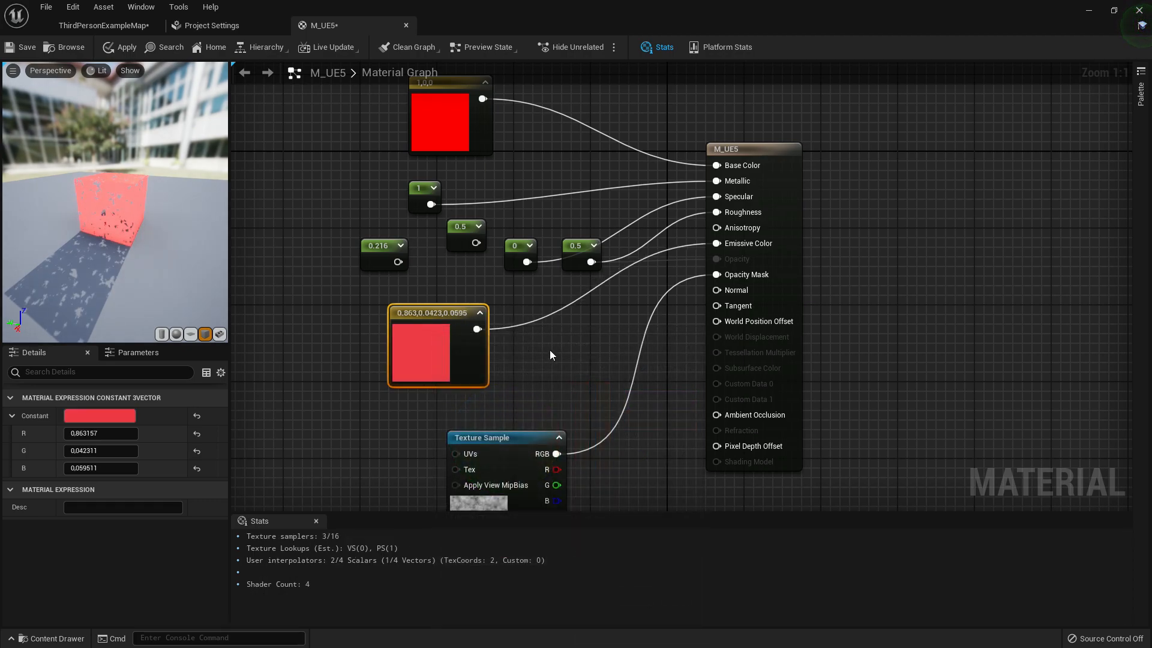
Insert a Multiply node fed by the emissive vector, connect its output to Emissive Color, and align it with the vector
right_drag(550, 351, 522, 331)
drag(410, 287, 481, 326)
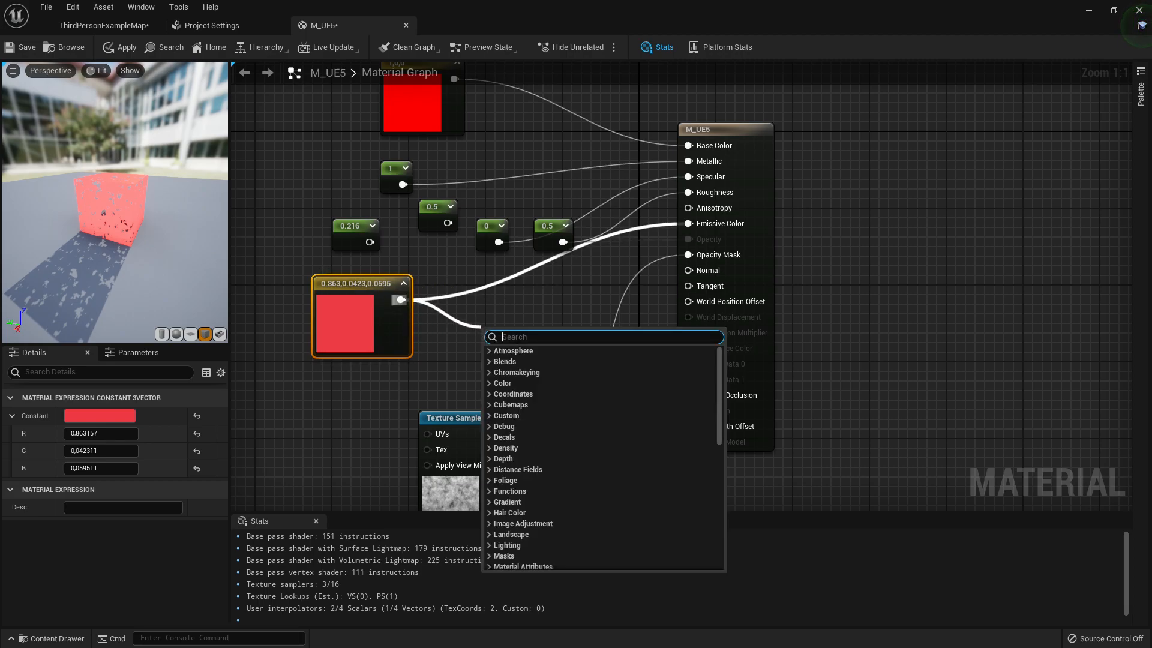
text(mul)
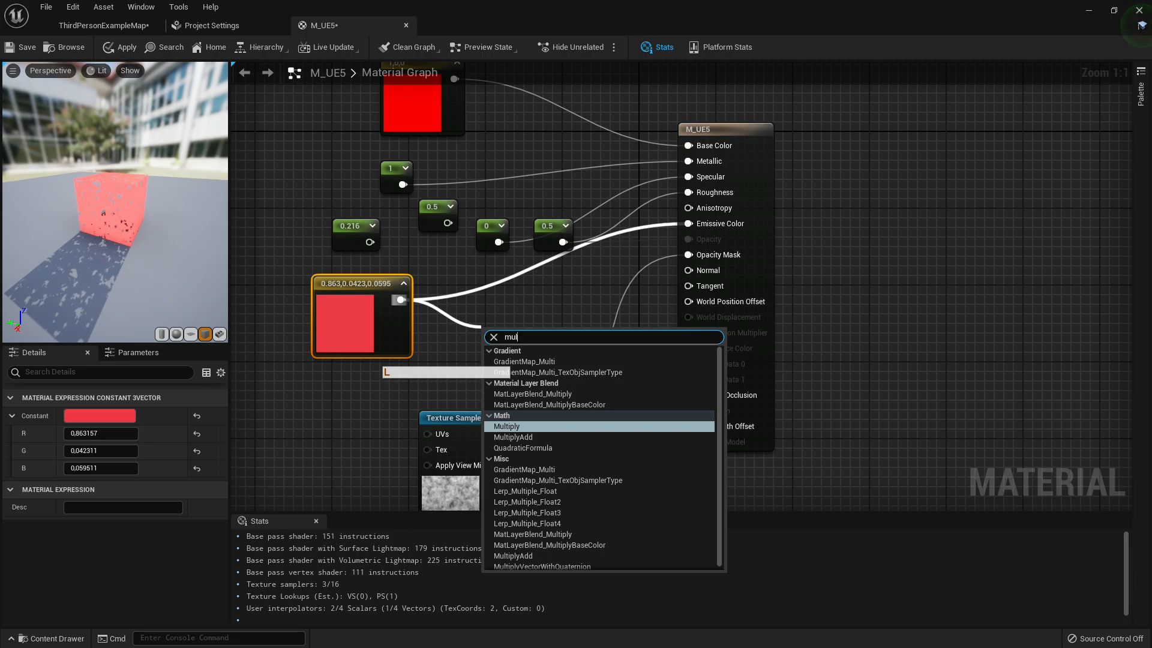
click(509, 426)
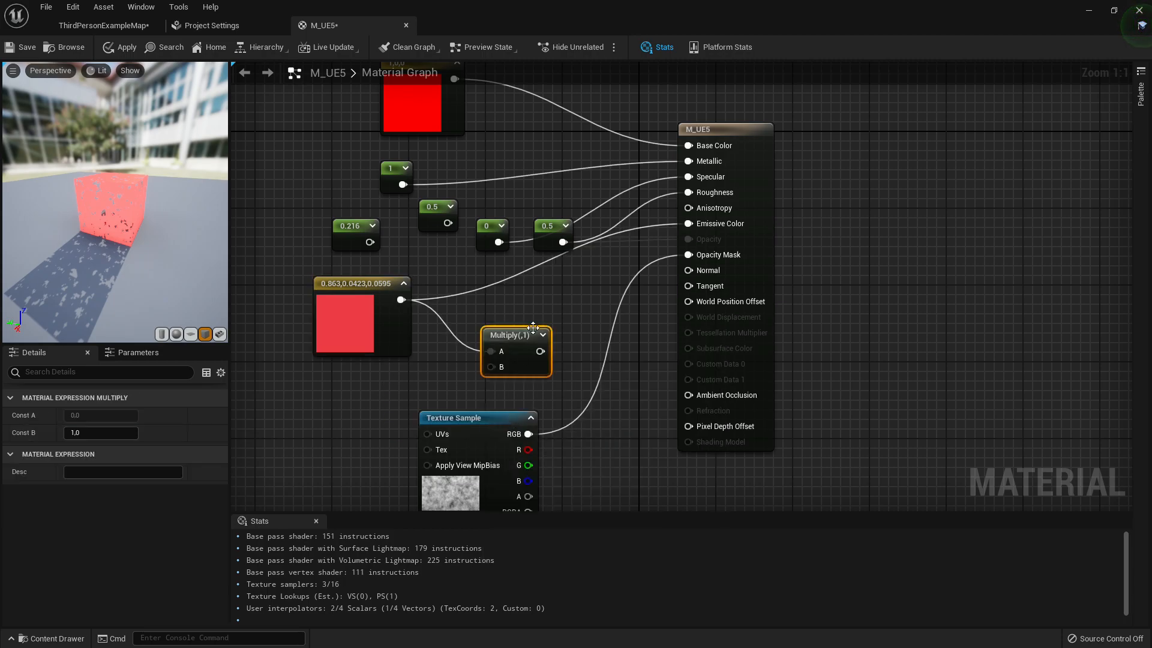
drag(534, 319, 690, 223)
drag(510, 303, 539, 283)
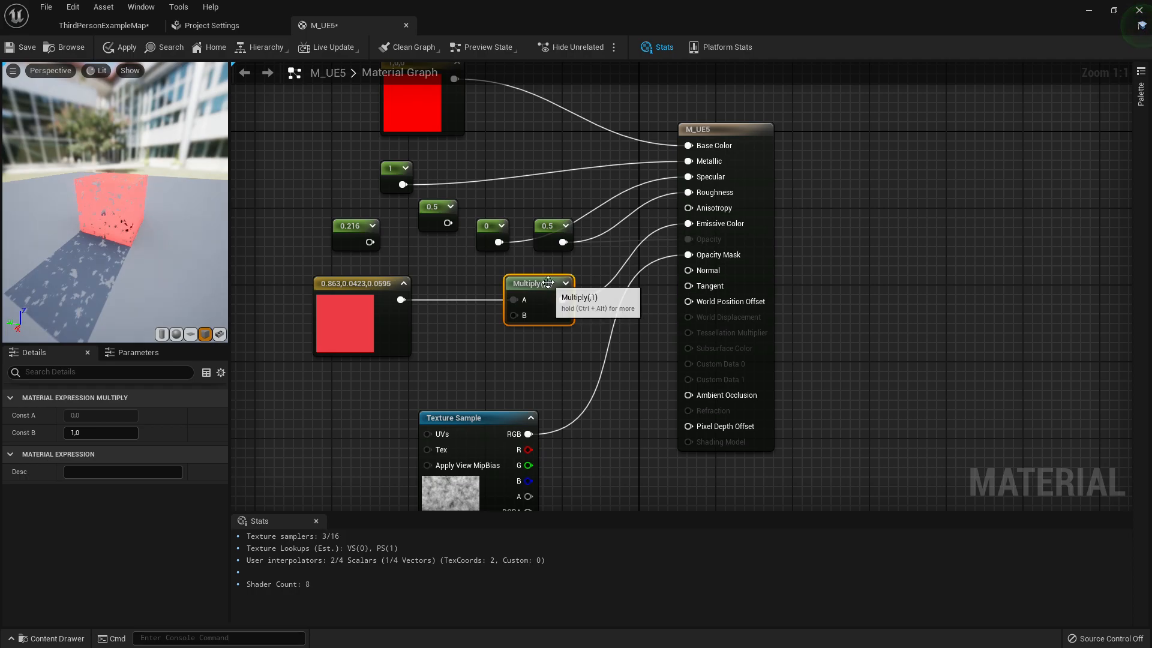
Add a Constant node connected to the Multiply's B input, set it to 3, and check the preview glow
click(436, 353)
drag(459, 376, 517, 320)
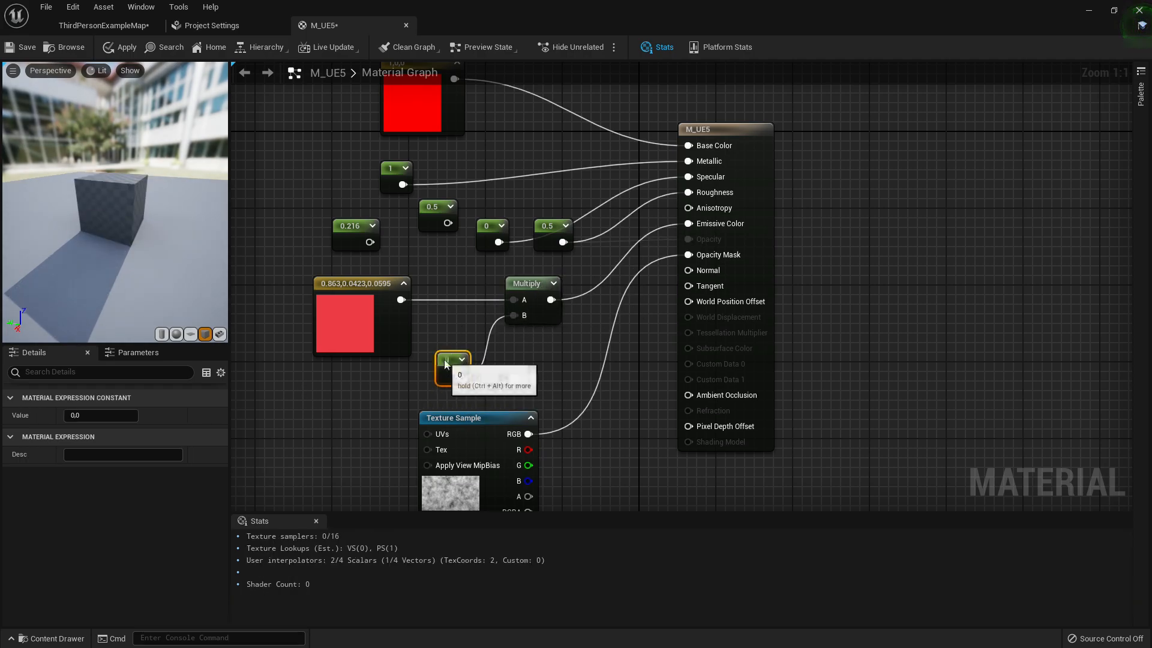
click(95, 414)
text(3)
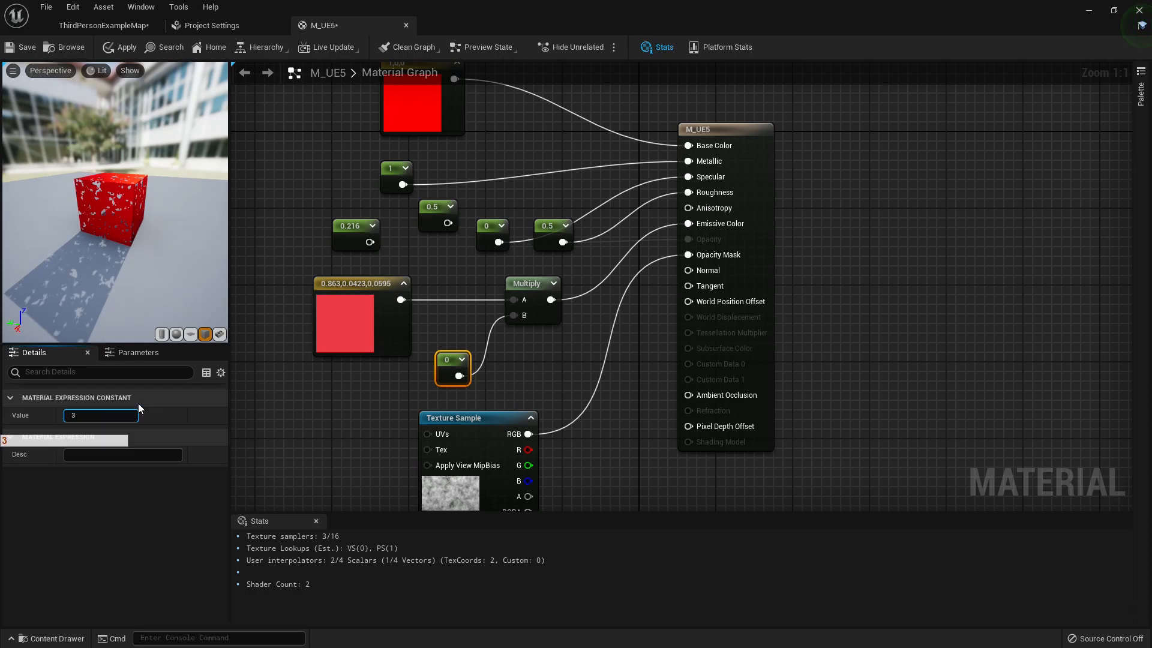
key(Return)
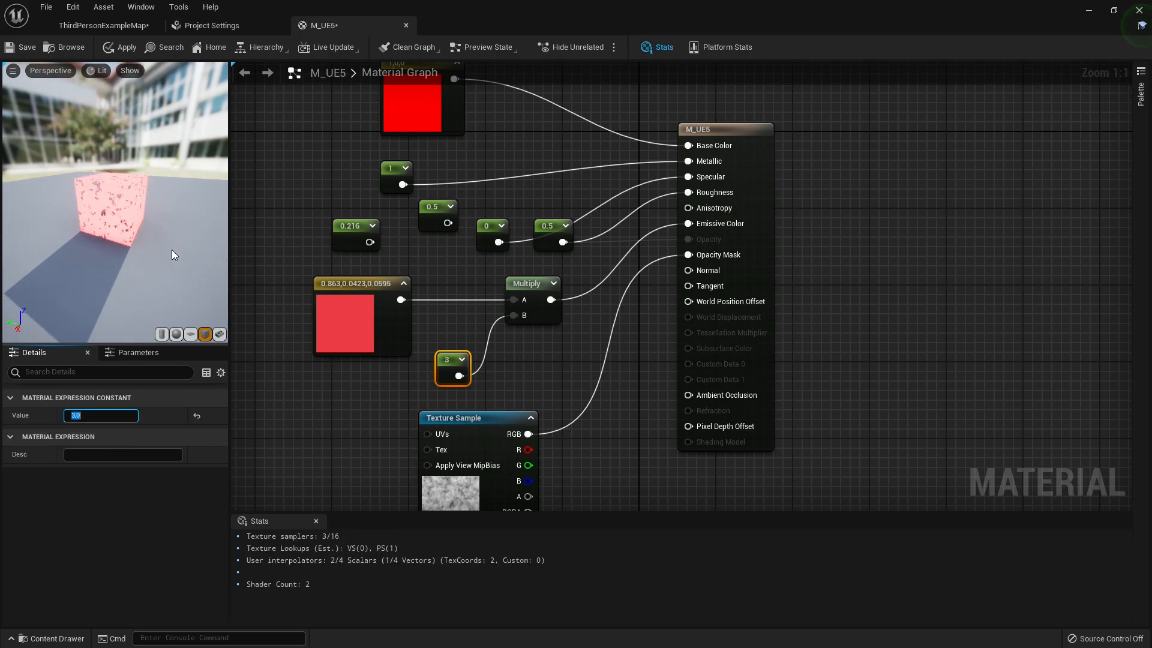
mouse_move(124, 192)
right_down()
mouse_move(124, 263)
mouse_move(125, 193)
right_up()
drag(125, 192, 84, 221)
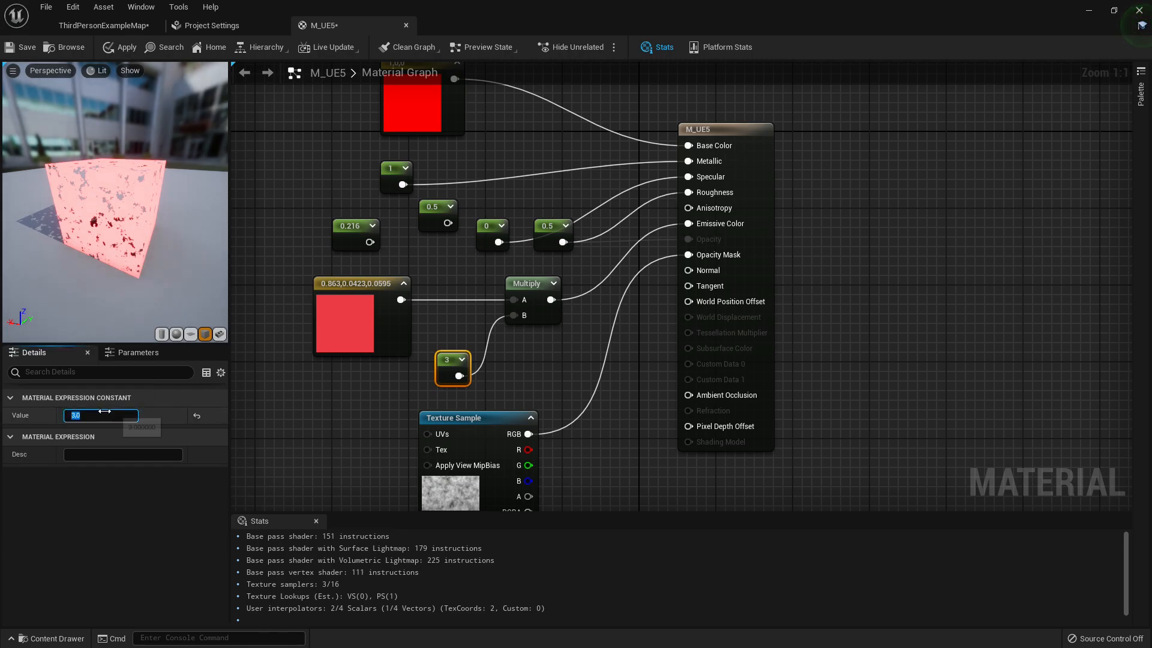
Raise the Multiply's constant to 10 and inspect the stronger glow up close on the preview cube
text(10)
key(Return)
scroll(121, 253, down, 3)
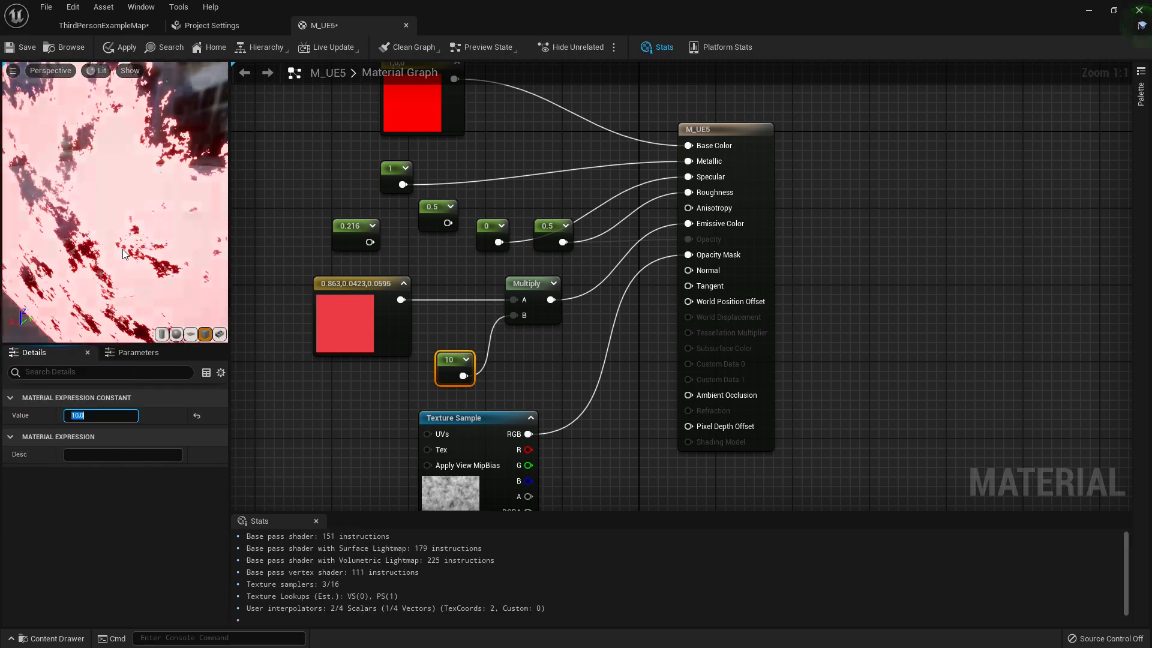
Add a reroute point on the wire between the Multiply node and the Emissive Color input
right_drag(582, 308, 415, 305)
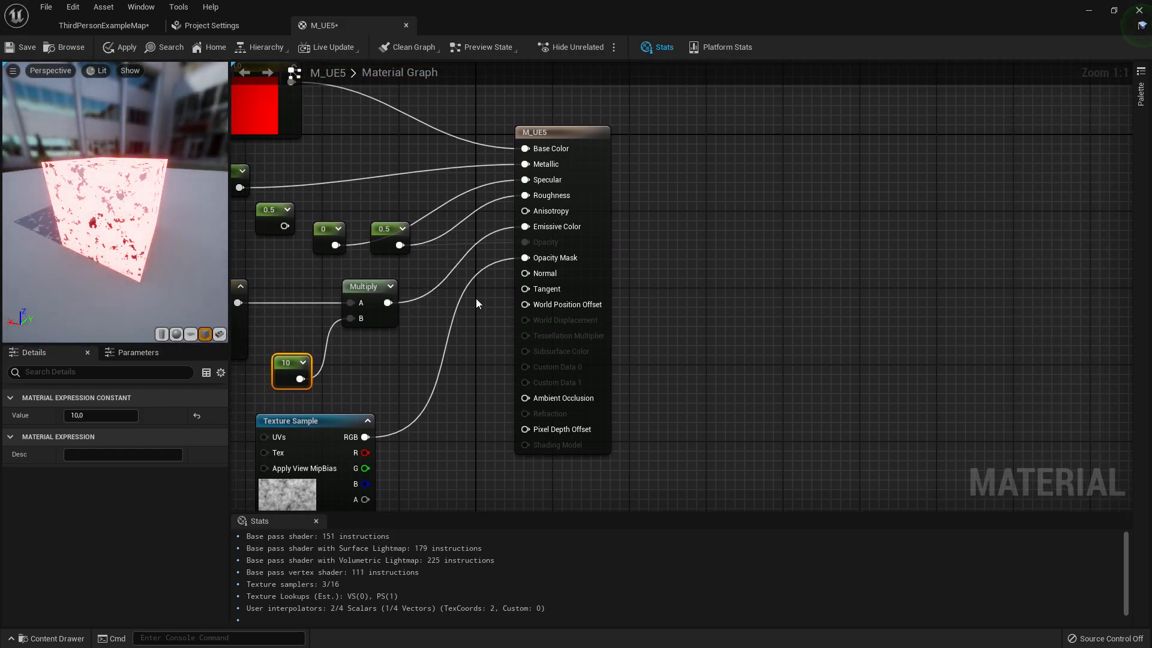
double_click(441, 278)
click(404, 341)
right_drag(405, 341, 476, 347)
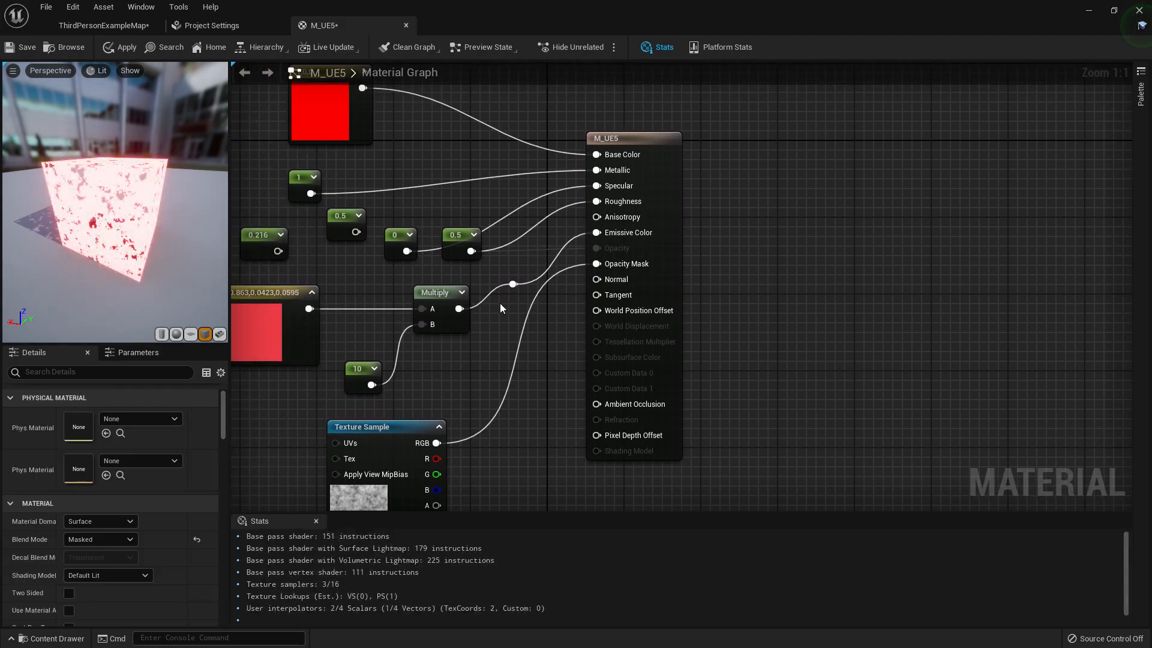
Set the Multiply's constant to 1 and break the wire from the reroute point to Emissive Color
click(365, 375)
click(111, 414)
text(1)
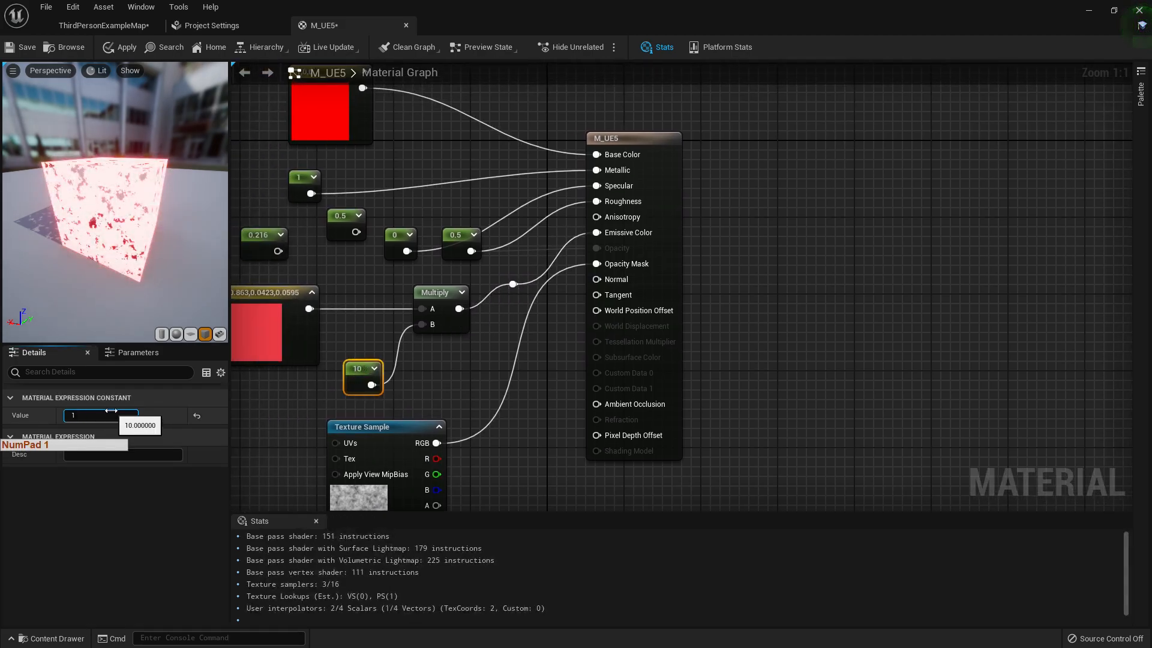
key(Return)
right_drag(103, 205, 103, 223)
double_click(531, 280)
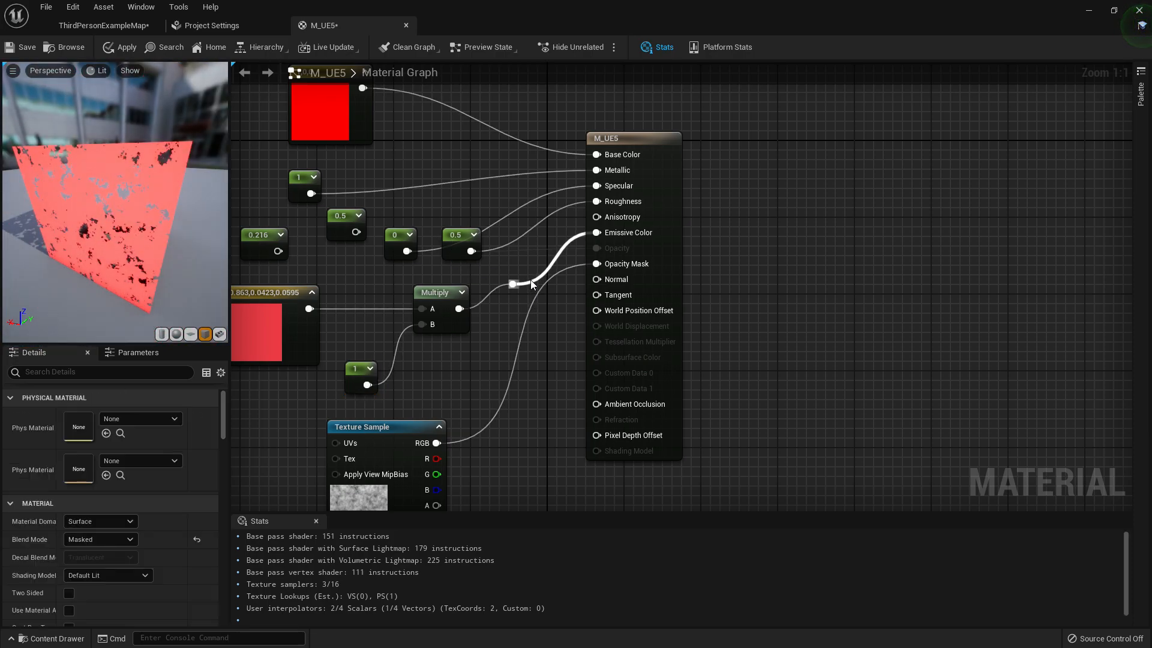
key(Delete)
Move the T_Water_M Texture Sample closer, connect its RGB output to the Normal input, and inspect the preview cube
right_drag(527, 251, 609, 196)
drag(577, 474, 578, 430)
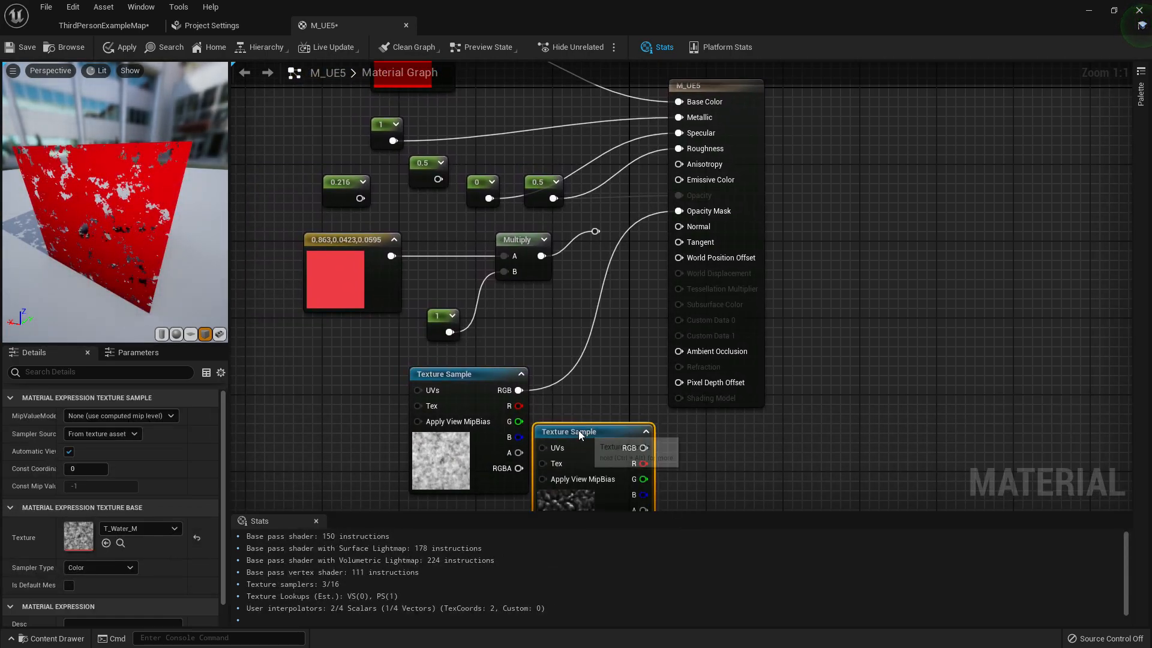
drag(643, 447, 684, 227)
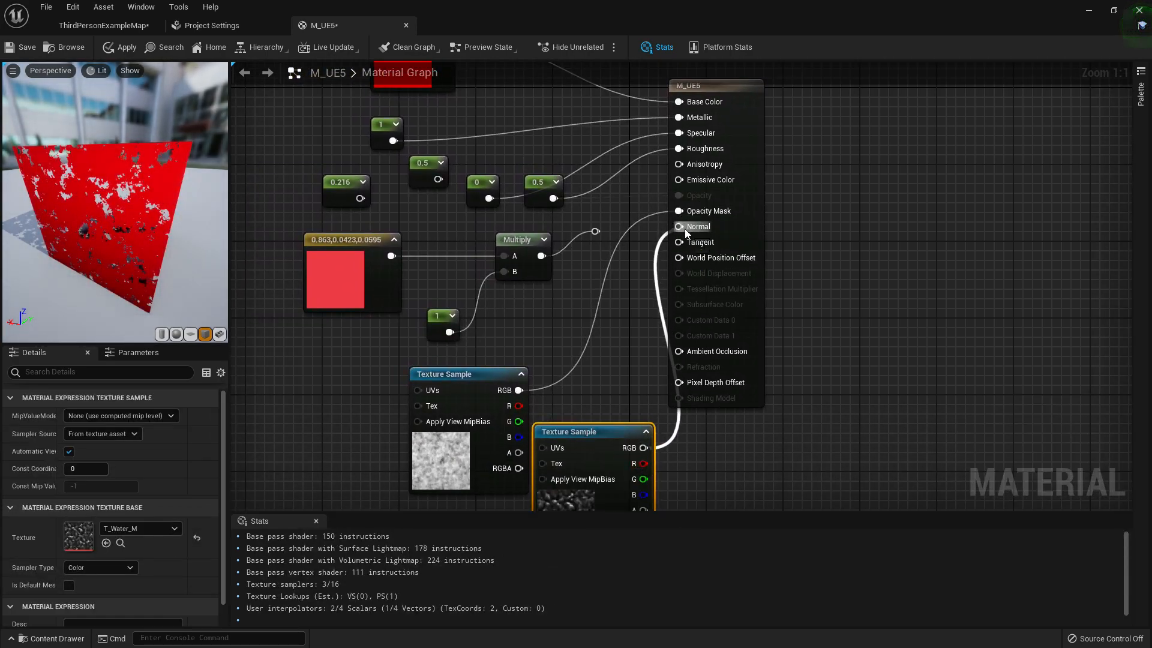
drag(72, 204, 78, 138)
scroll(108, 144, down, 5)
right_drag(597, 202, 617, 208)
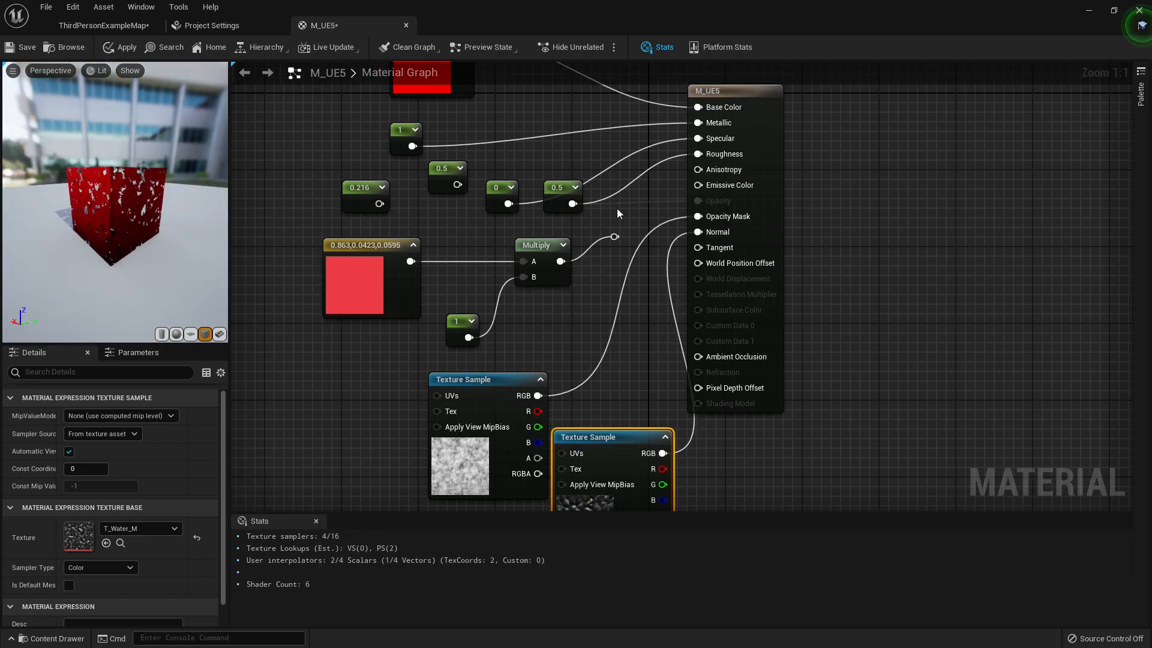
scroll(611, 257, down, 1)
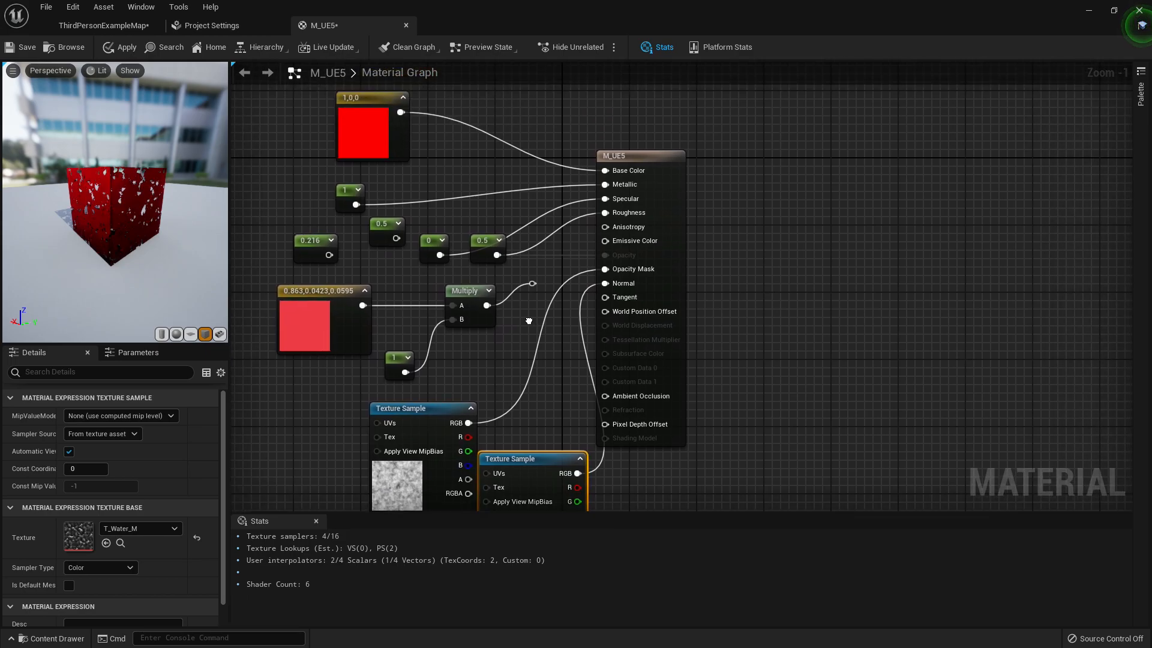
scroll(571, 276, down, 1)
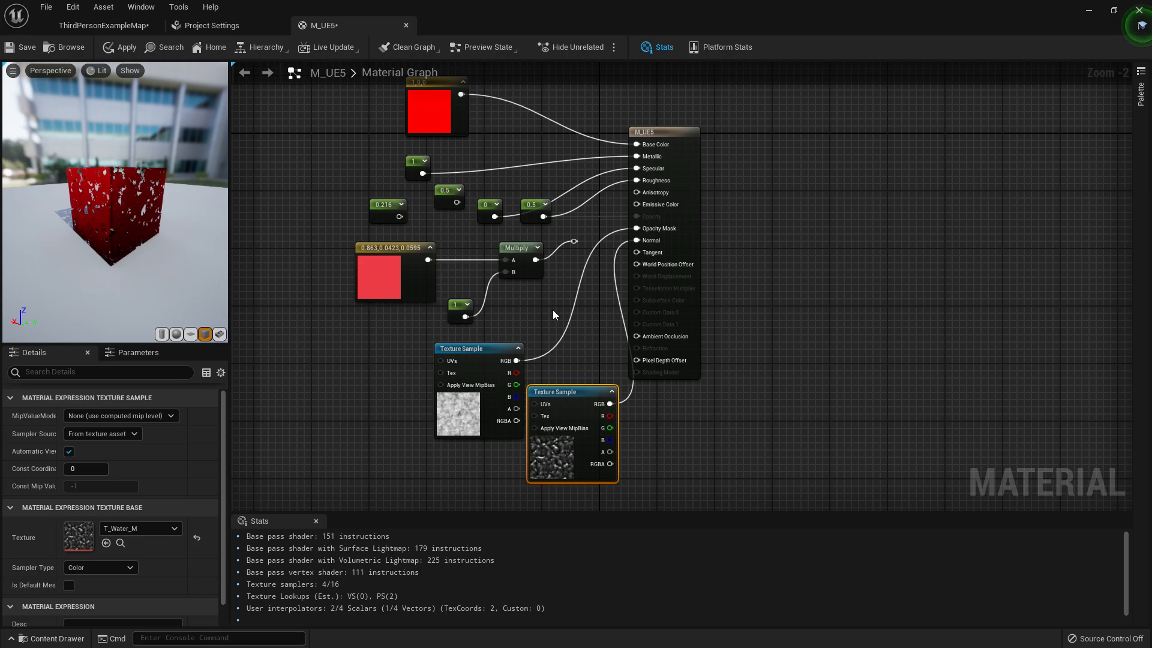
Apply the M_UE5 material changes and return to the ThirdPersonExampleMap level
click(133, 27)
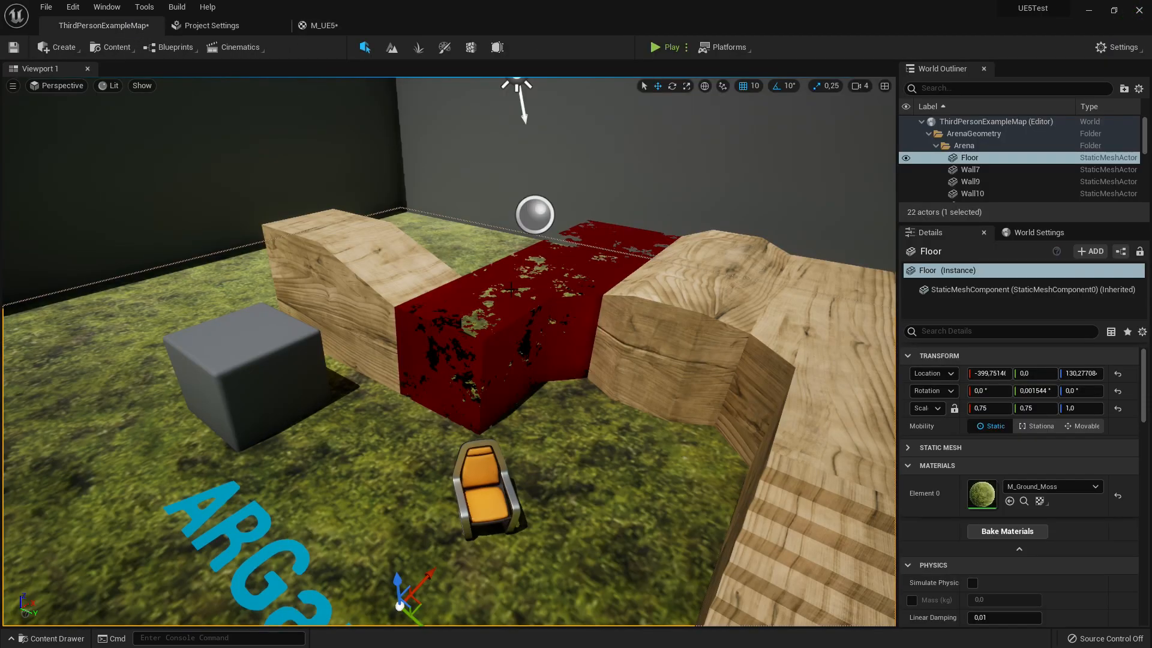
click(302, 28)
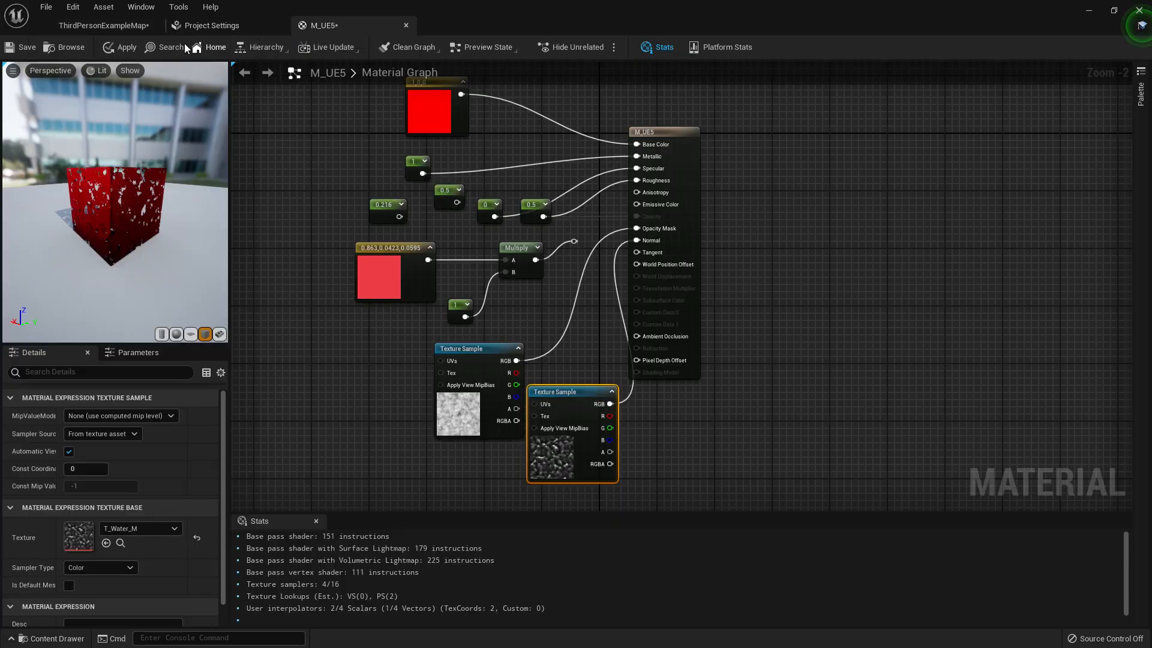
click(119, 43)
click(139, 24)
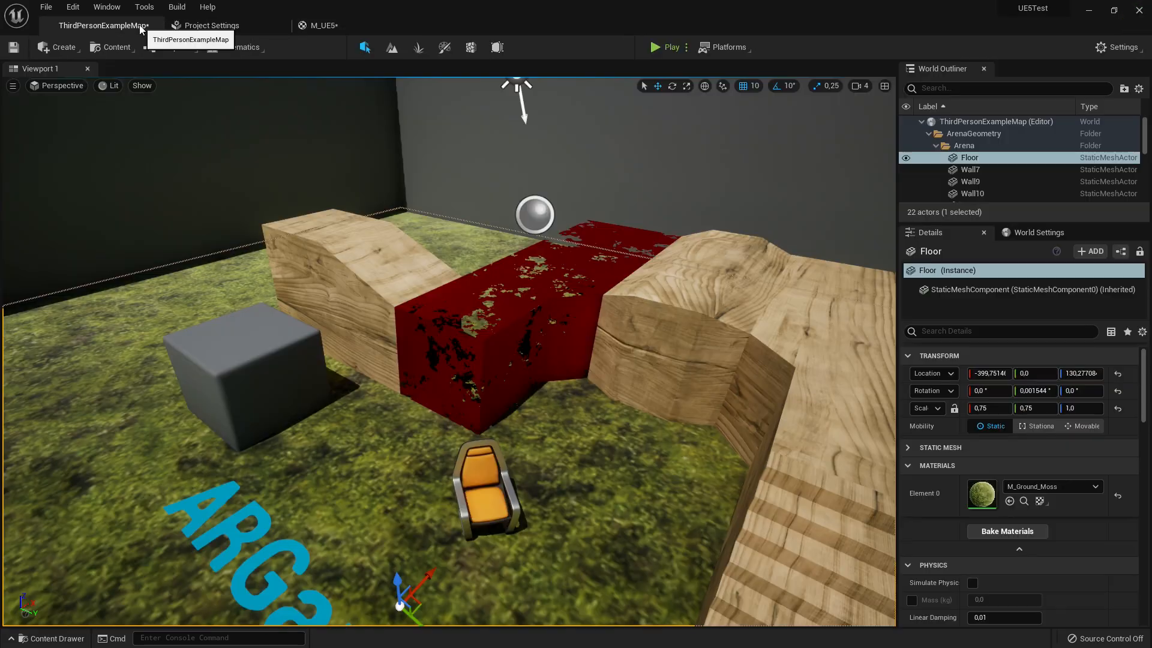
Assign the M_UE5 material from the Material folder to the remaining wooden ramp, block and stairs in the level
click(81, 640)
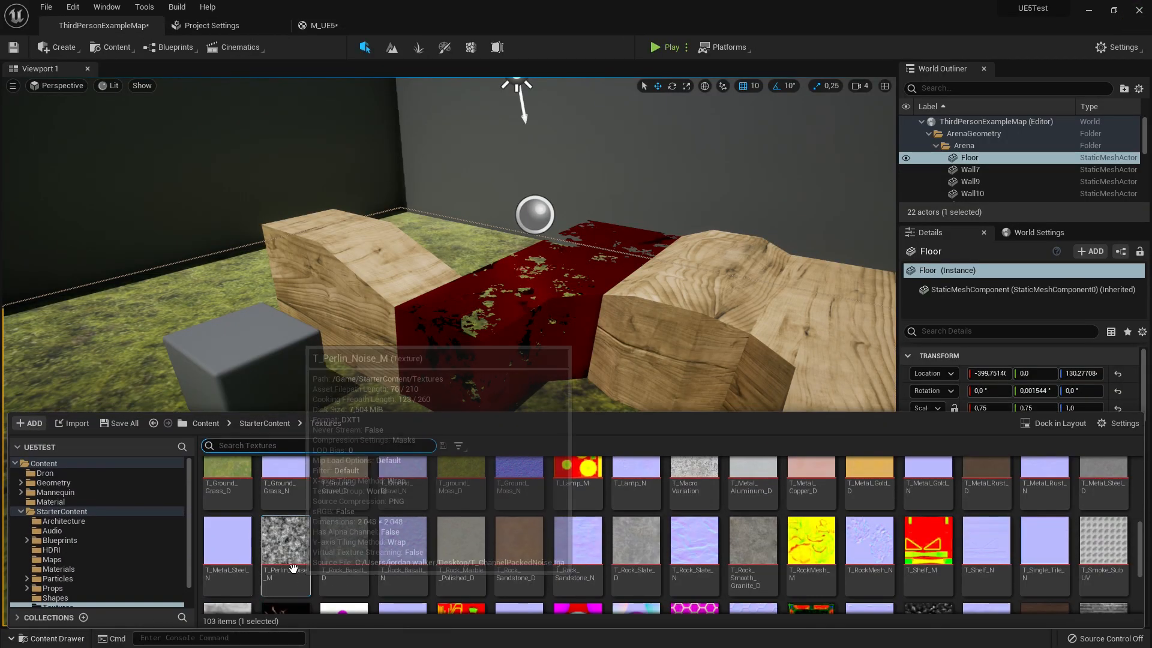
click(205, 424)
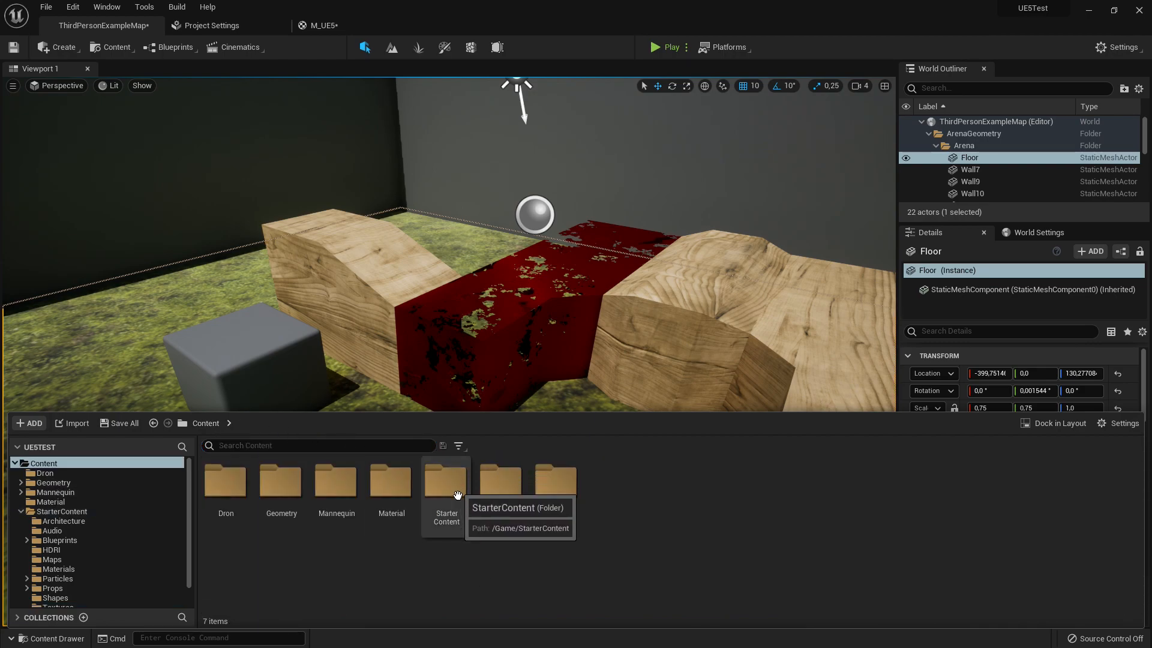
double_click(390, 482)
drag(225, 494, 341, 258)
right_drag(335, 377, 493, 385)
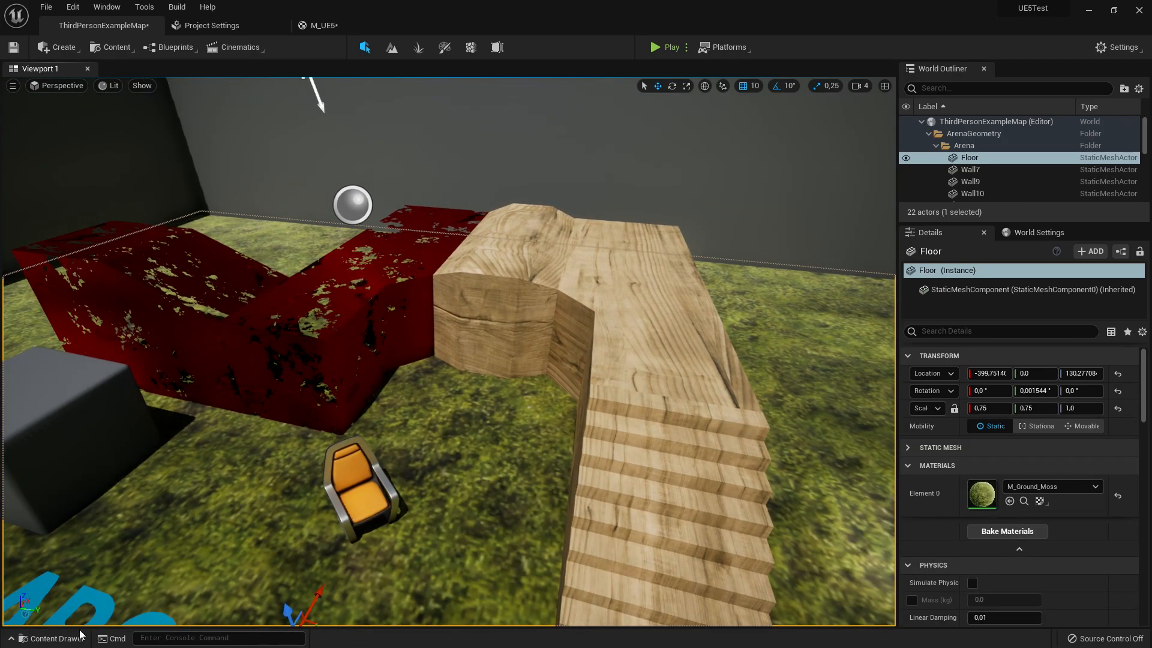
click(57, 638)
drag(226, 486, 520, 276)
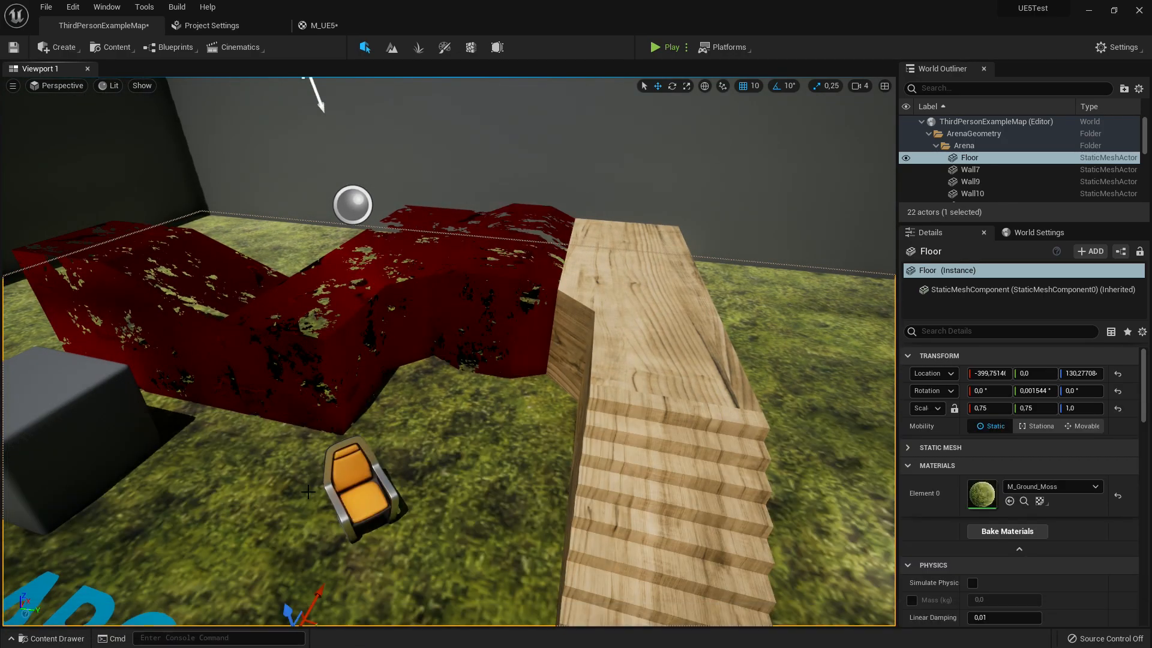
click(57, 639)
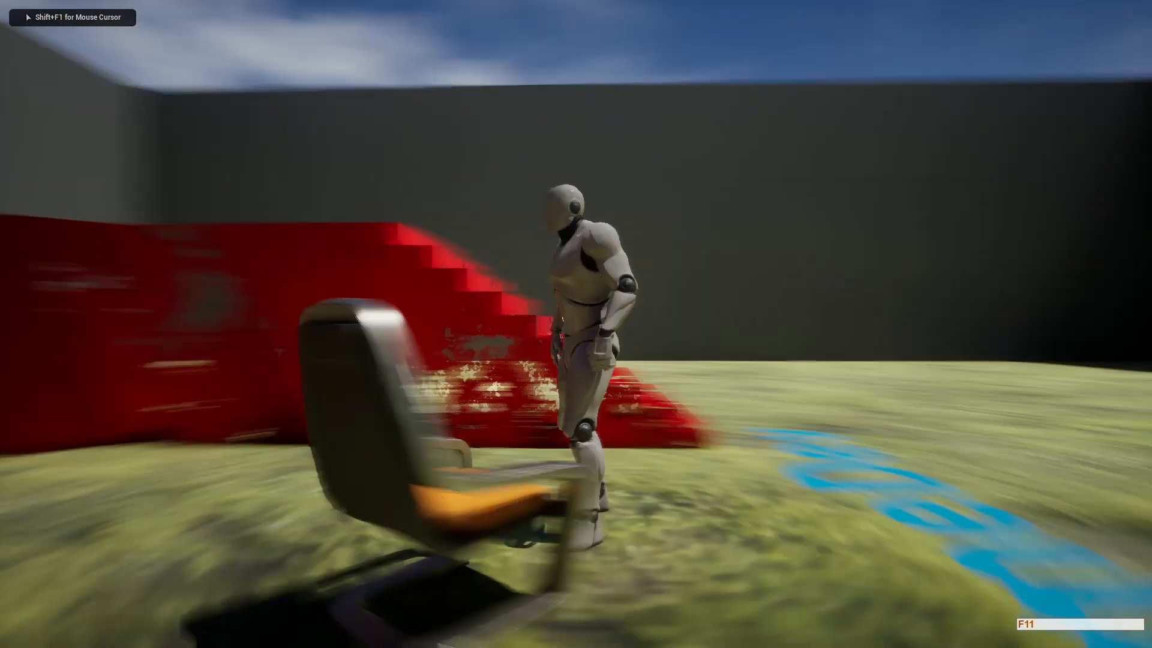
Play the level full screen and walk the character around to view the M_UE5 geometry
key(w)
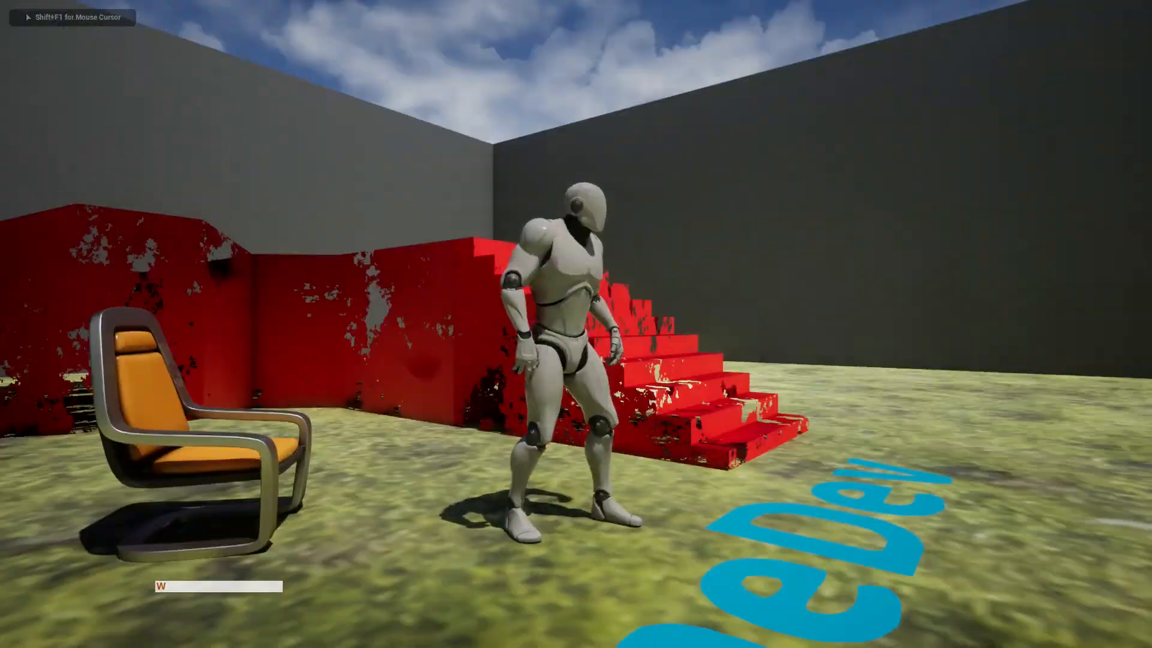